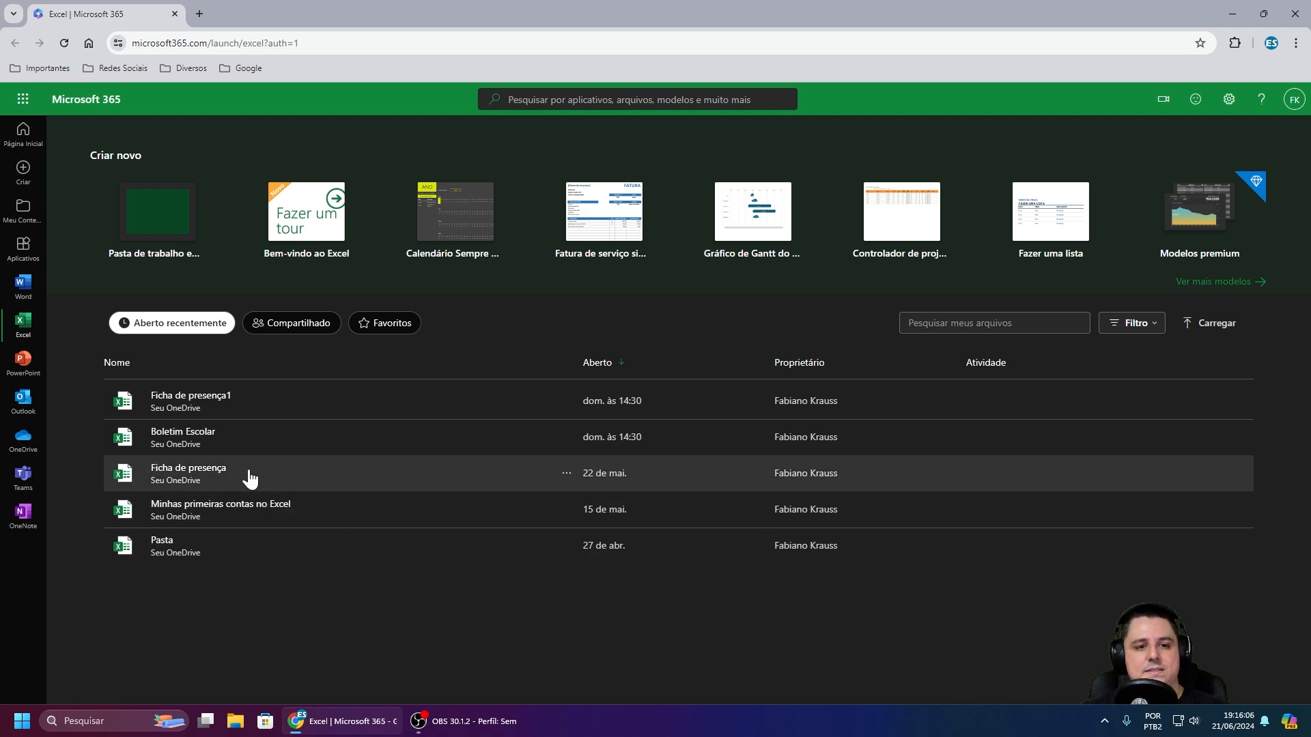
Step: Open the Boletim Escolar workbook and close the Microsoft 365 start page
click(183, 434)
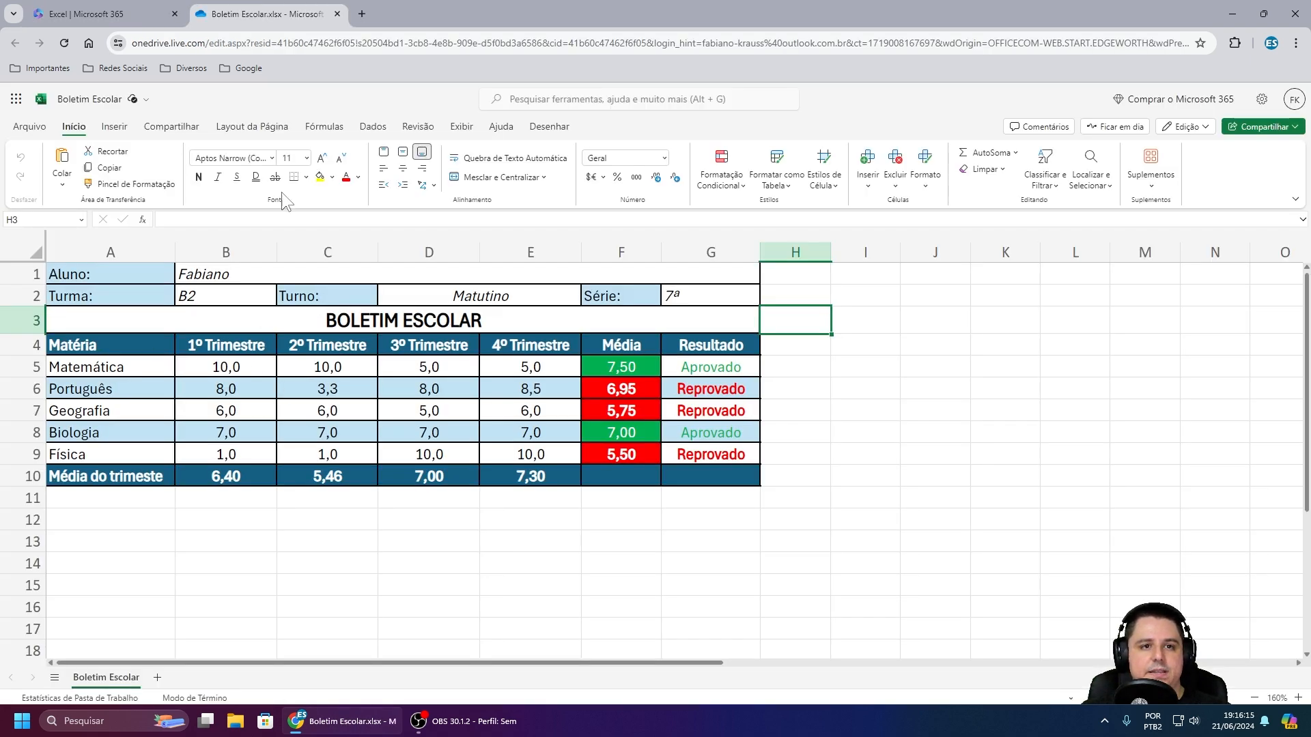
click(174, 15)
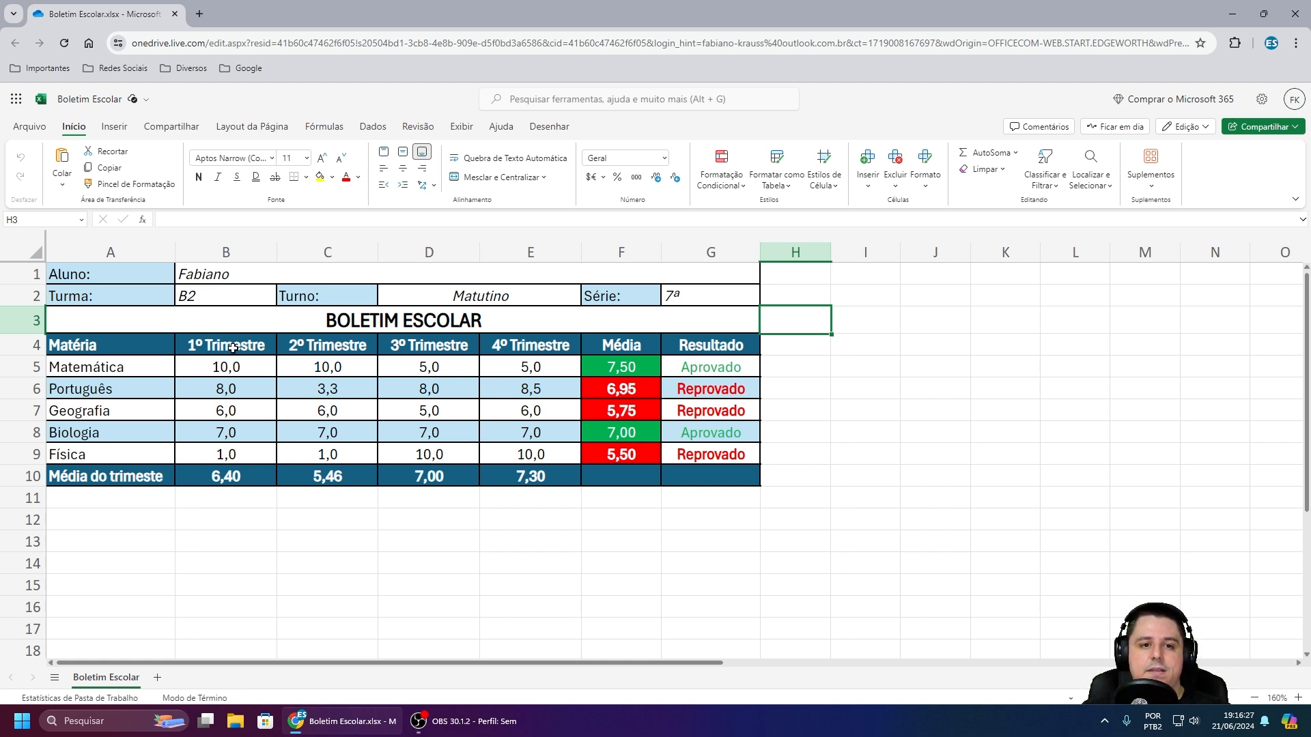
Step: Examine the report card's trimester headings, subject names and the Matemática grades across the four trimesters
drag(232, 347, 519, 345)
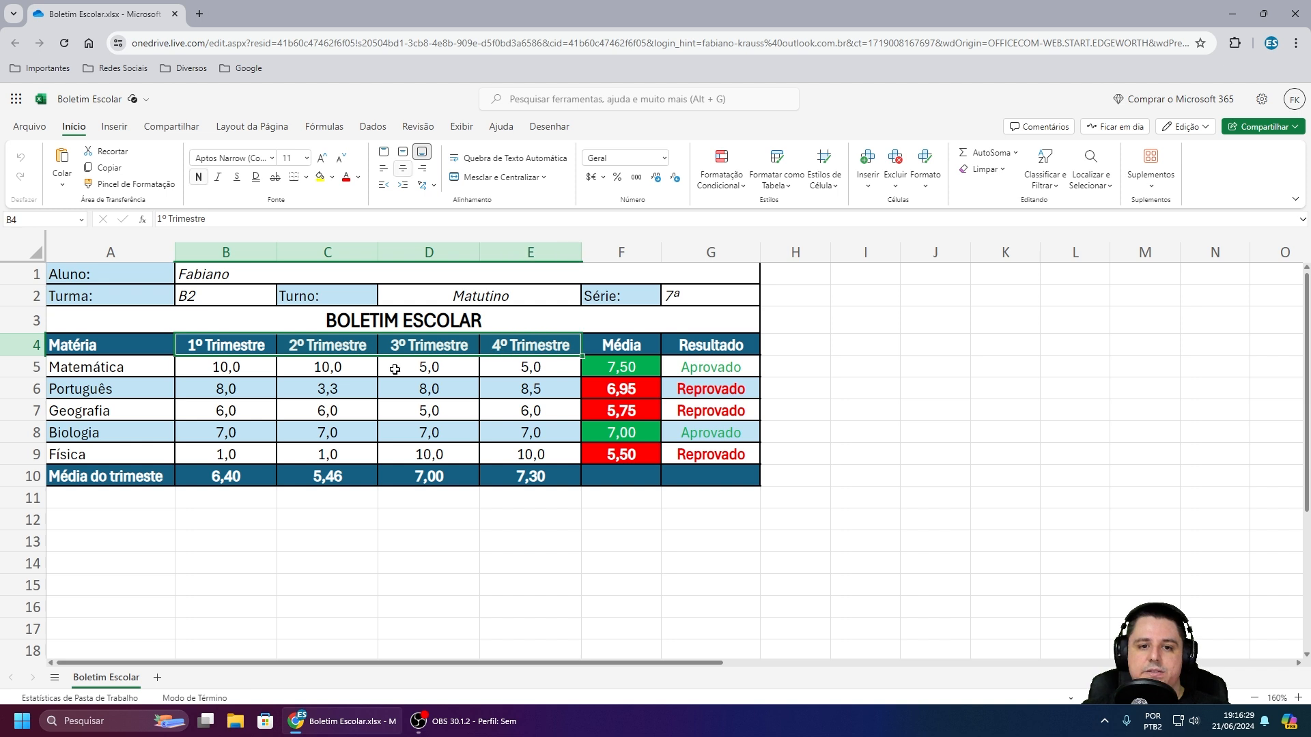
drag(164, 367, 130, 456)
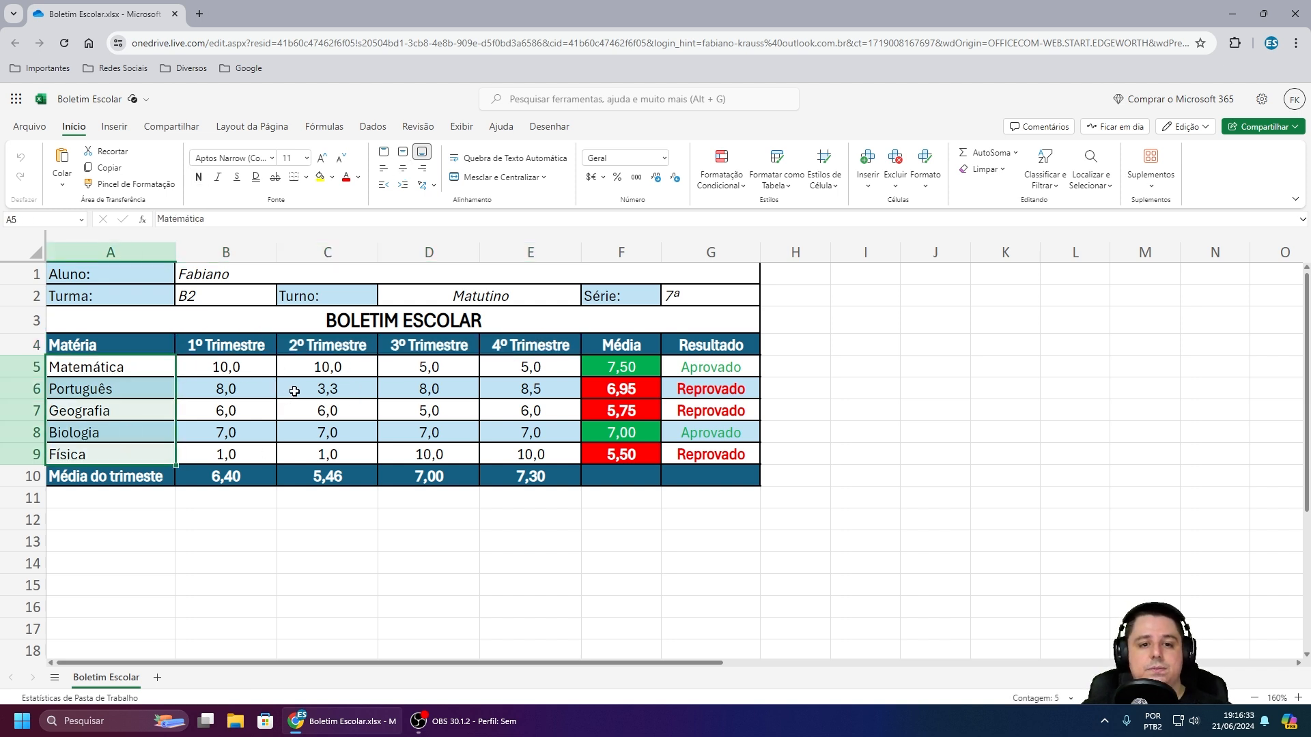
drag(209, 367, 522, 367)
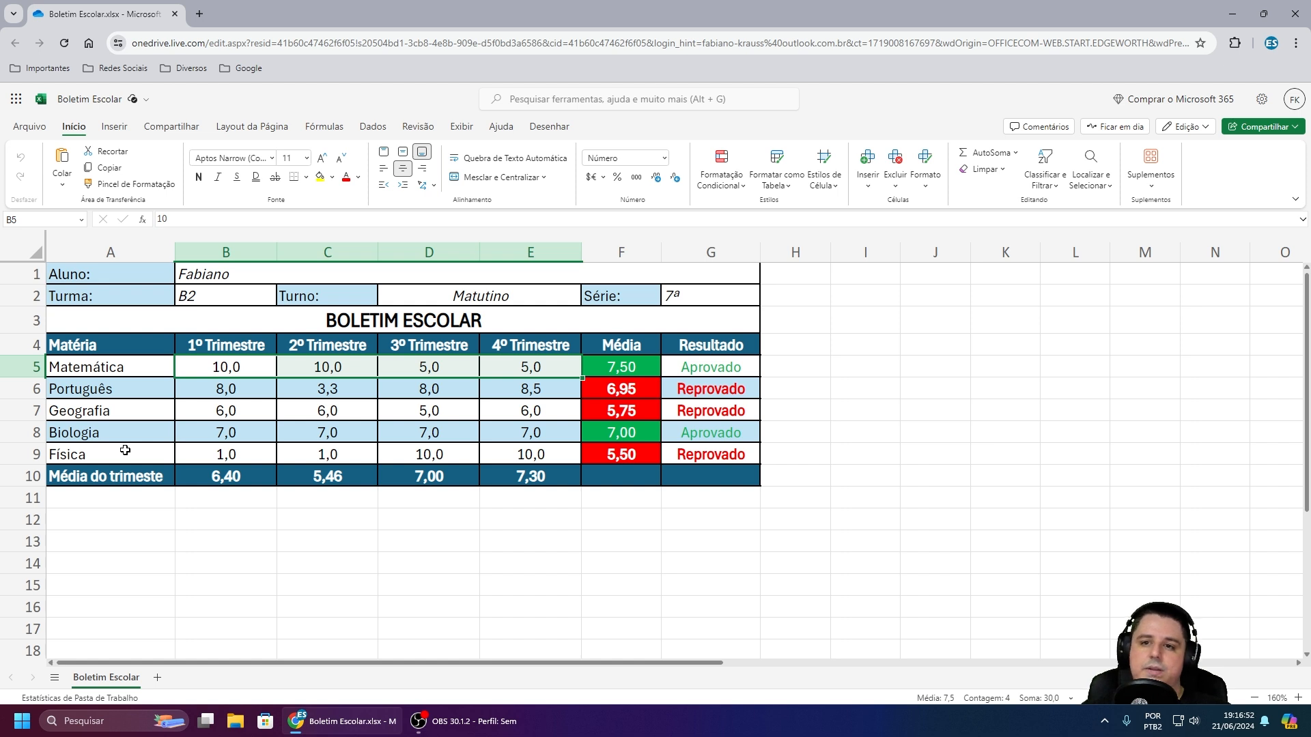
Step: Insert a 2D clustered column chart from the range A4:E9 and place it beside the table, starting at column H
click(103, 346)
drag(102, 346, 521, 453)
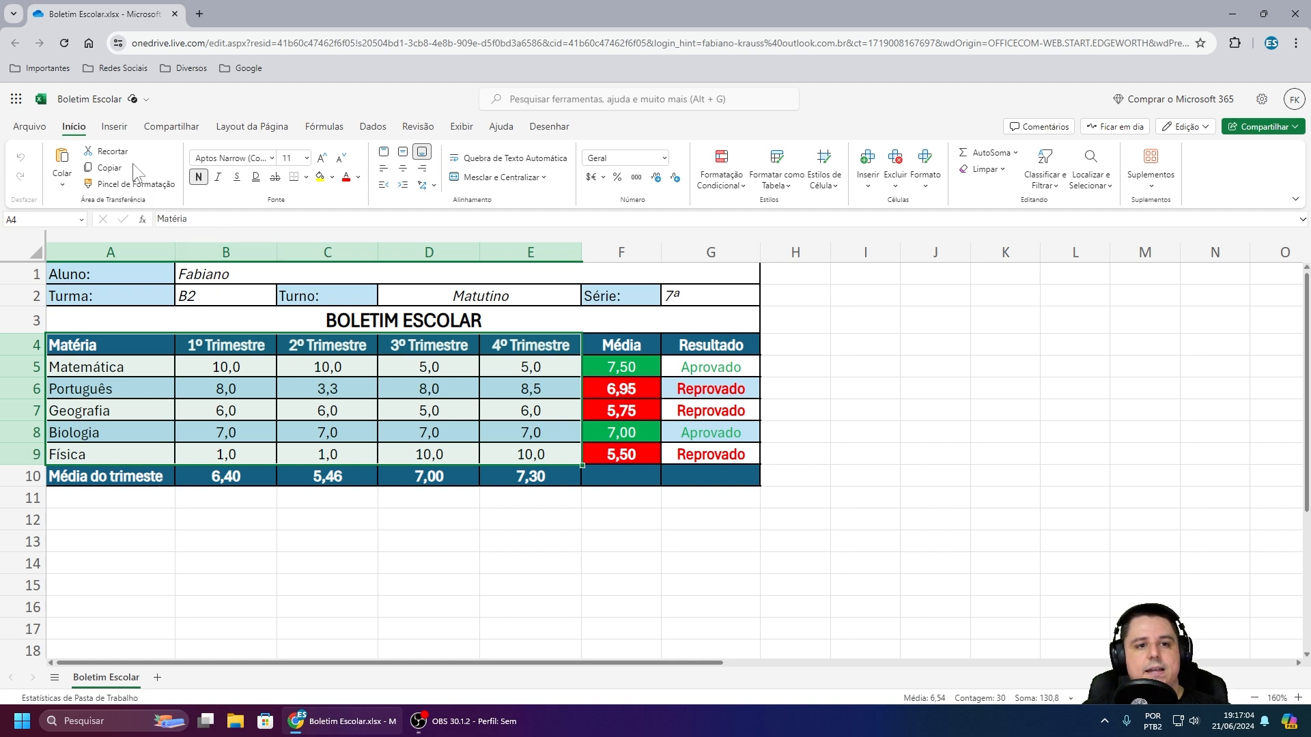
click(114, 128)
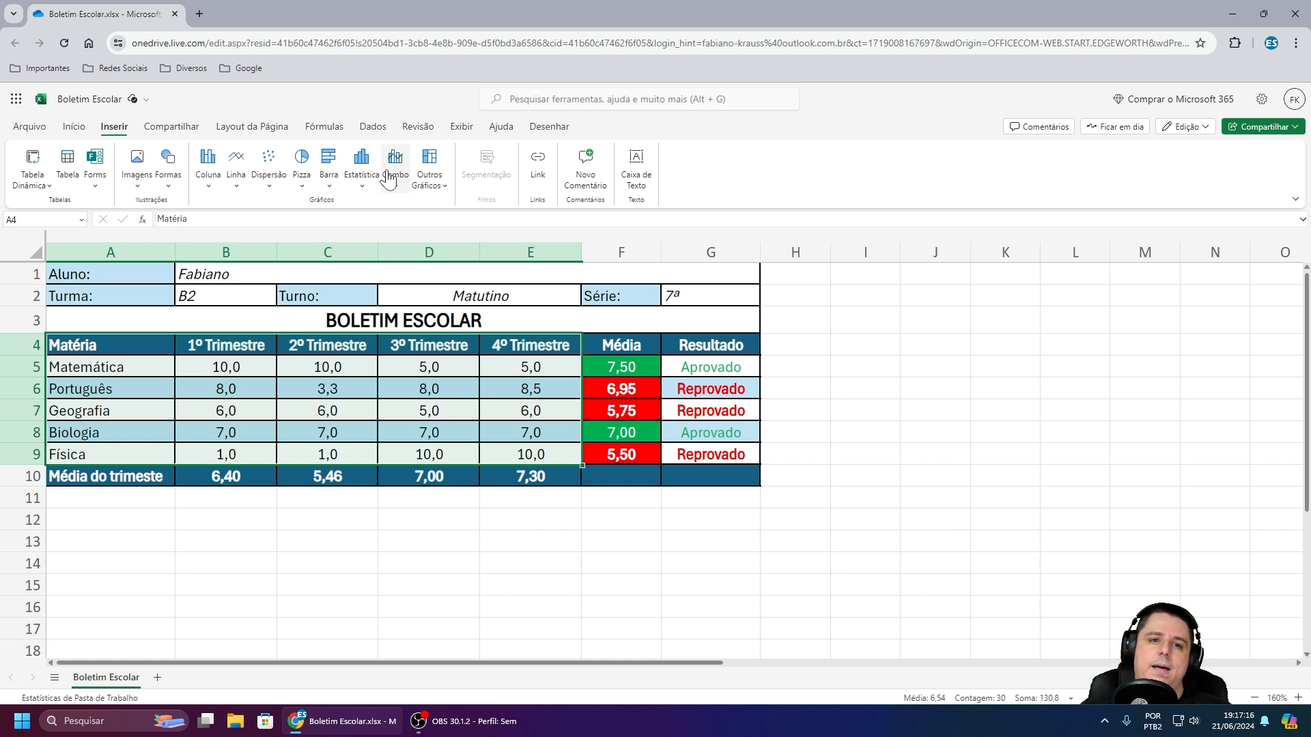
click(209, 179)
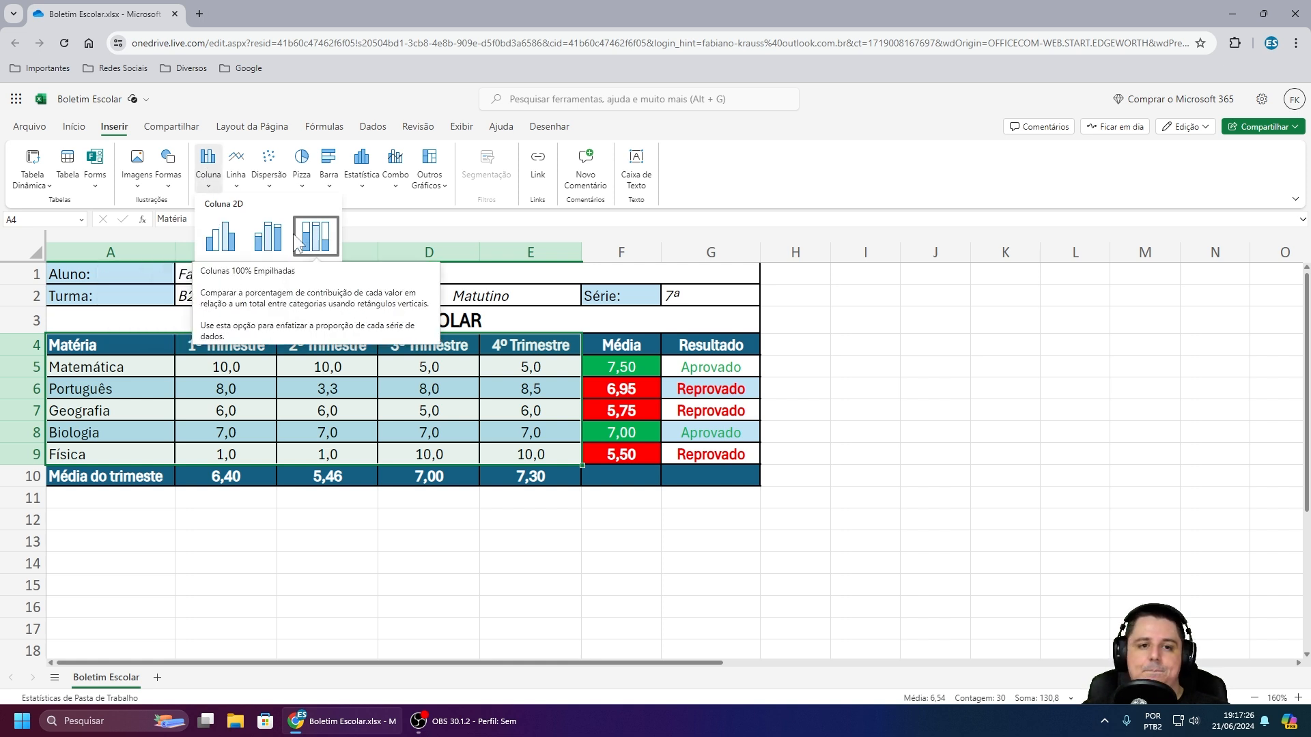
click(223, 235)
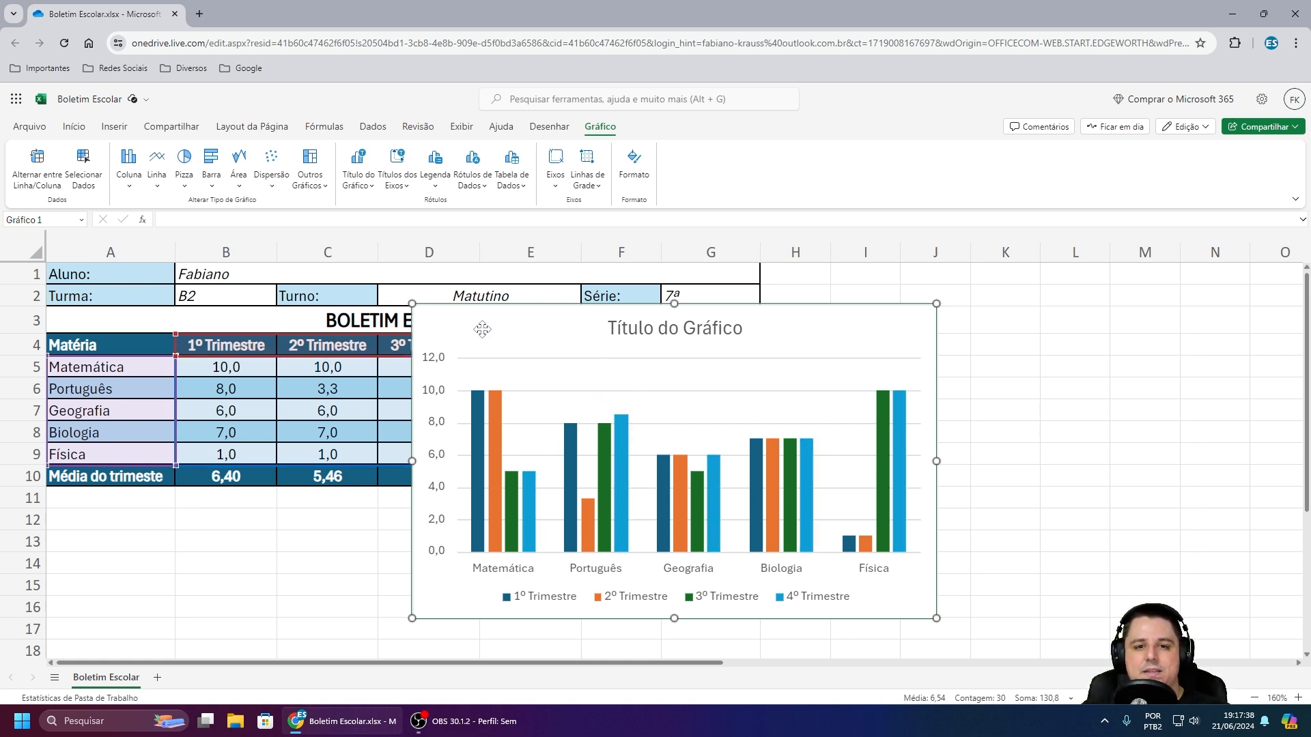
drag(604, 396, 813, 294)
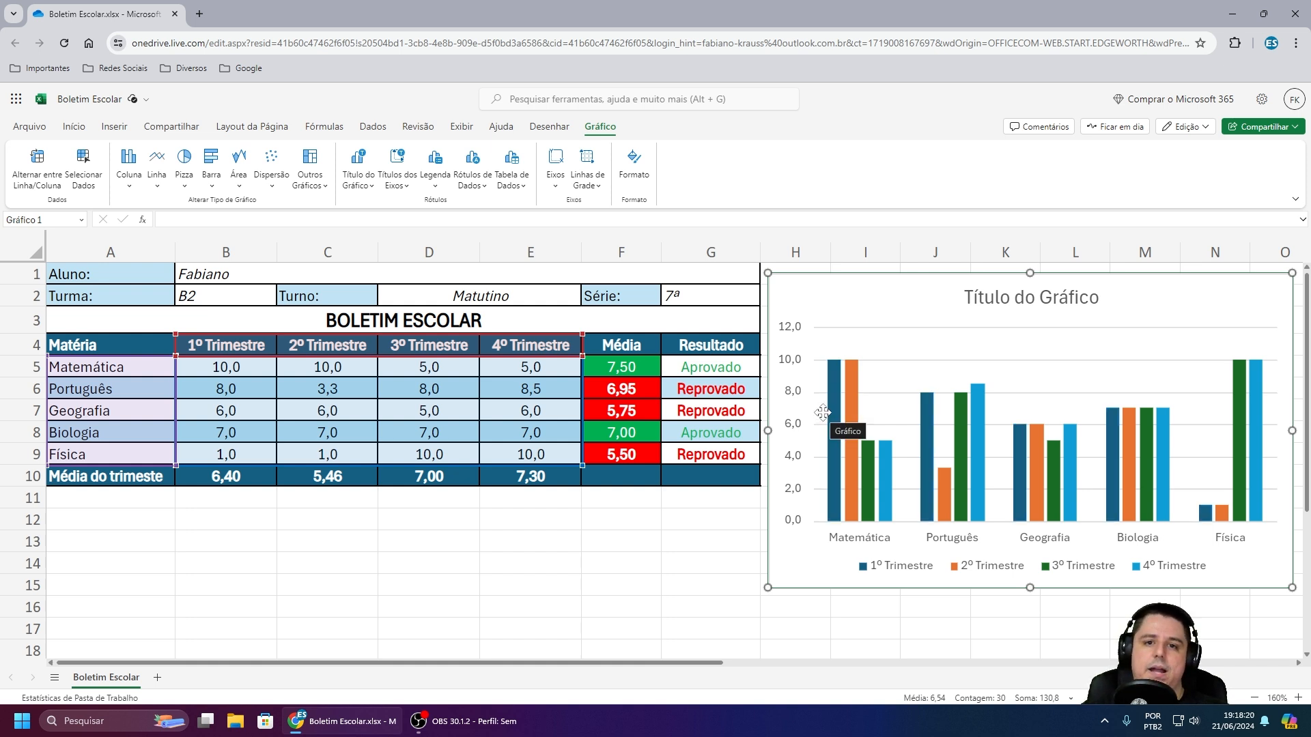
click(1010, 297)
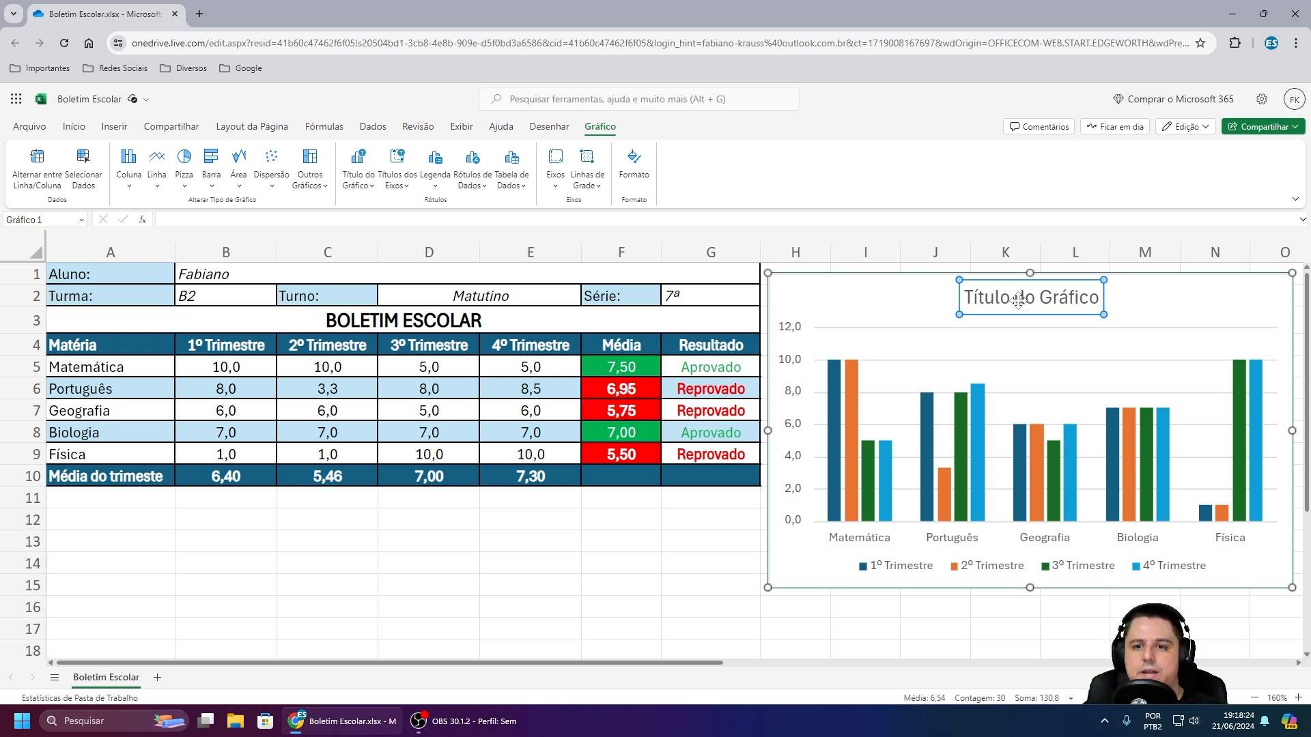
double_click(1018, 299)
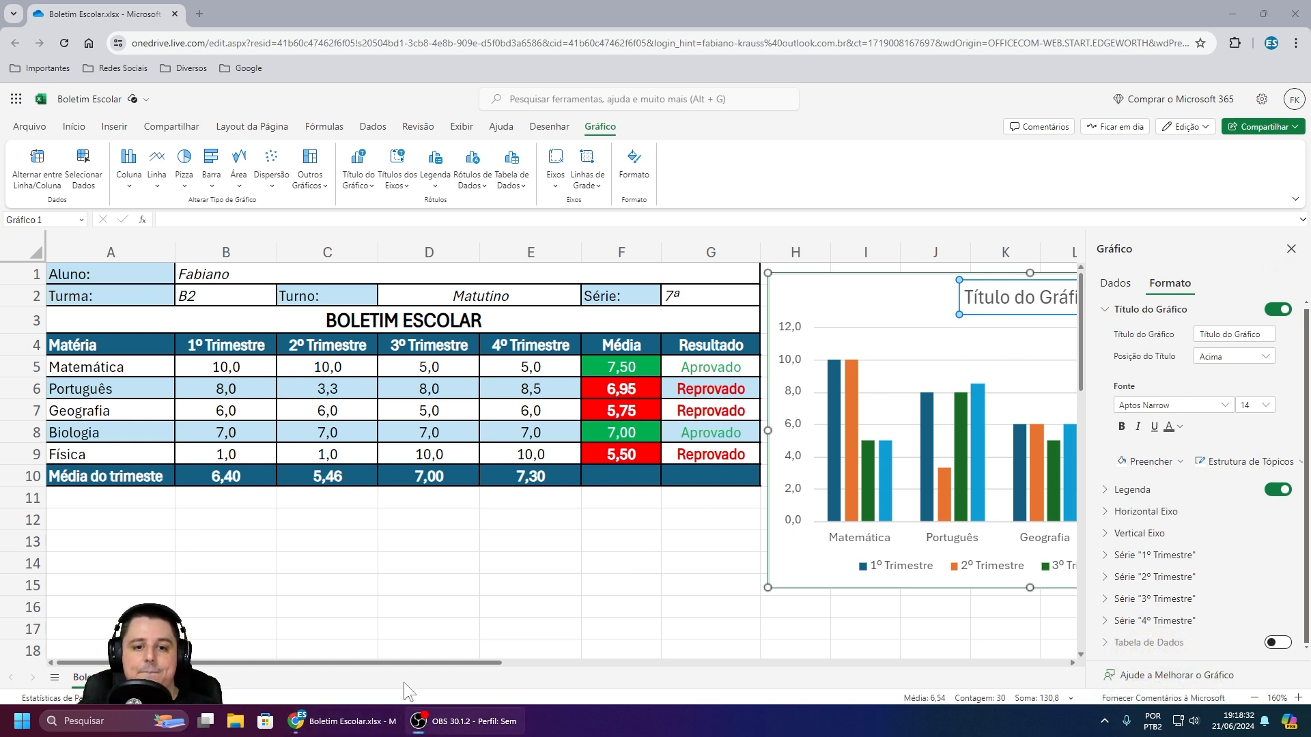
drag(399, 666, 552, 669)
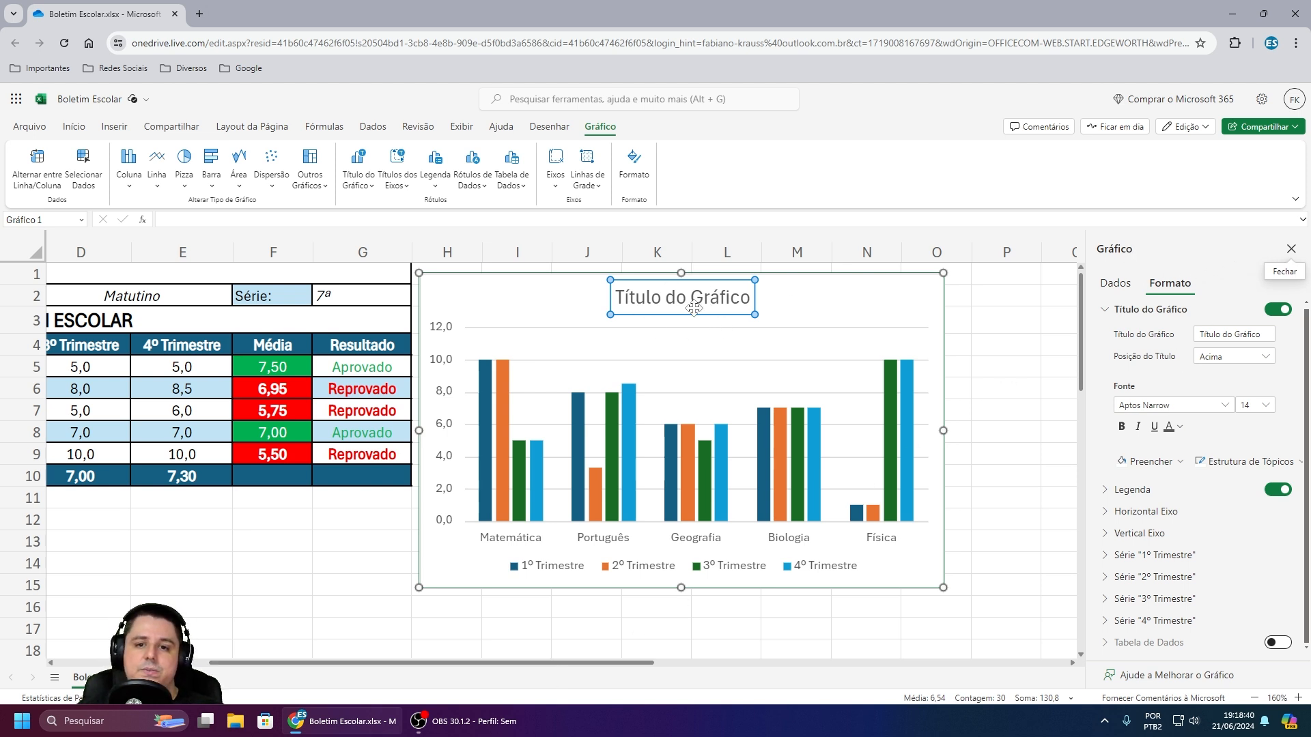
click(1290, 253)
click(1001, 321)
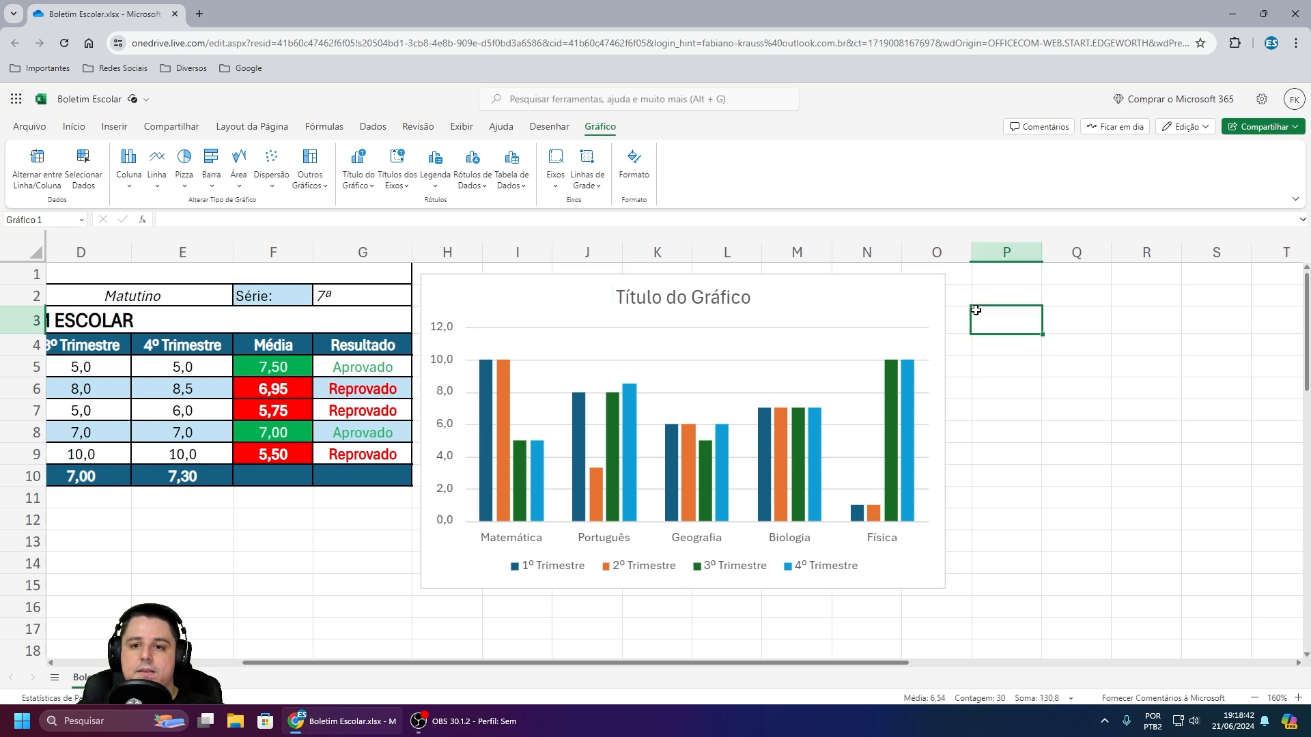
Step: Open the data settings of the whole column chart
click(768, 295)
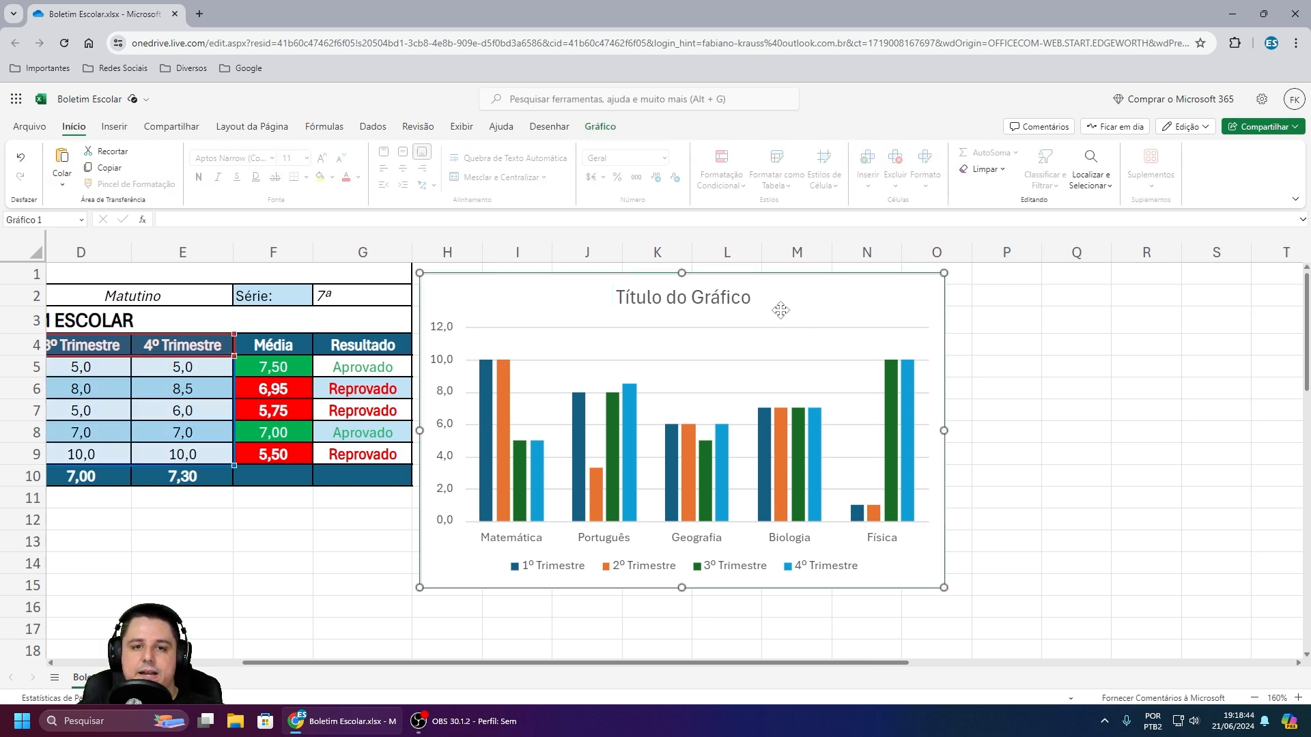
double_click(841, 297)
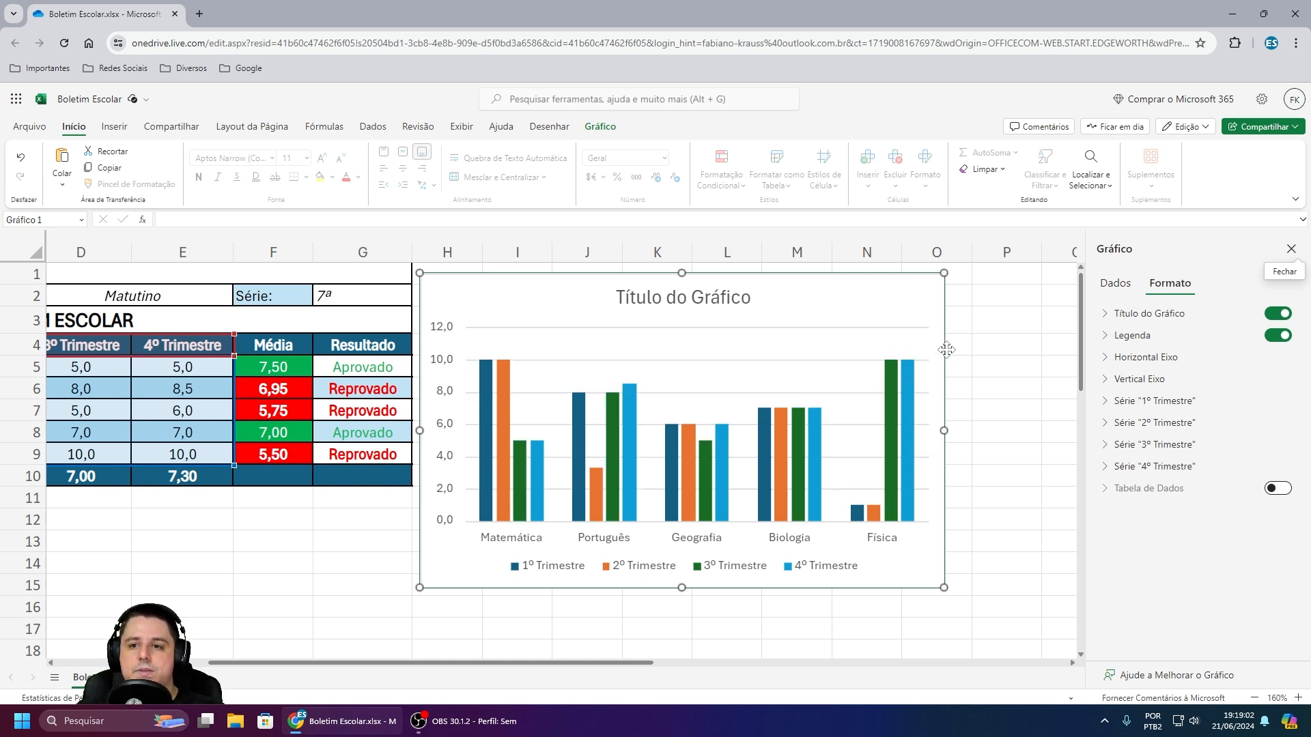
click(1116, 286)
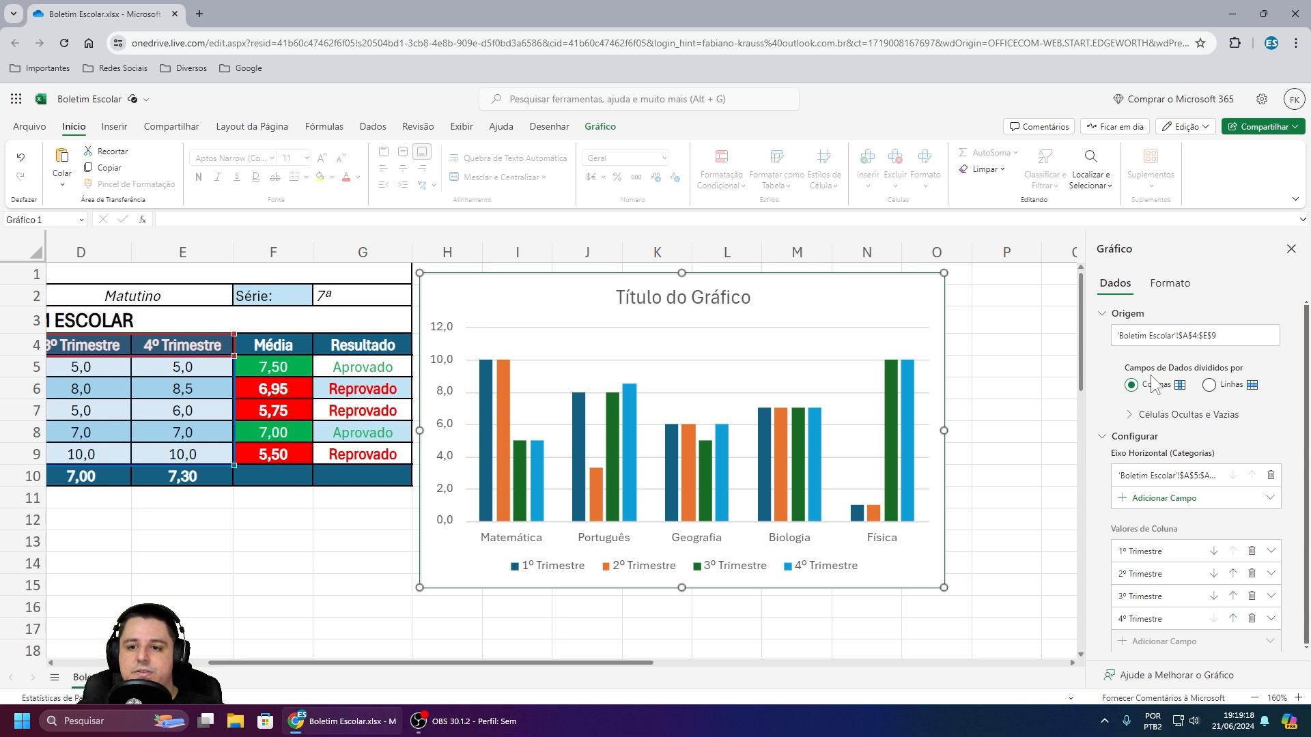
Step: Try dividing the chart's data fields by rows (Linhas), and return the division to columns (Colunas)
click(1210, 387)
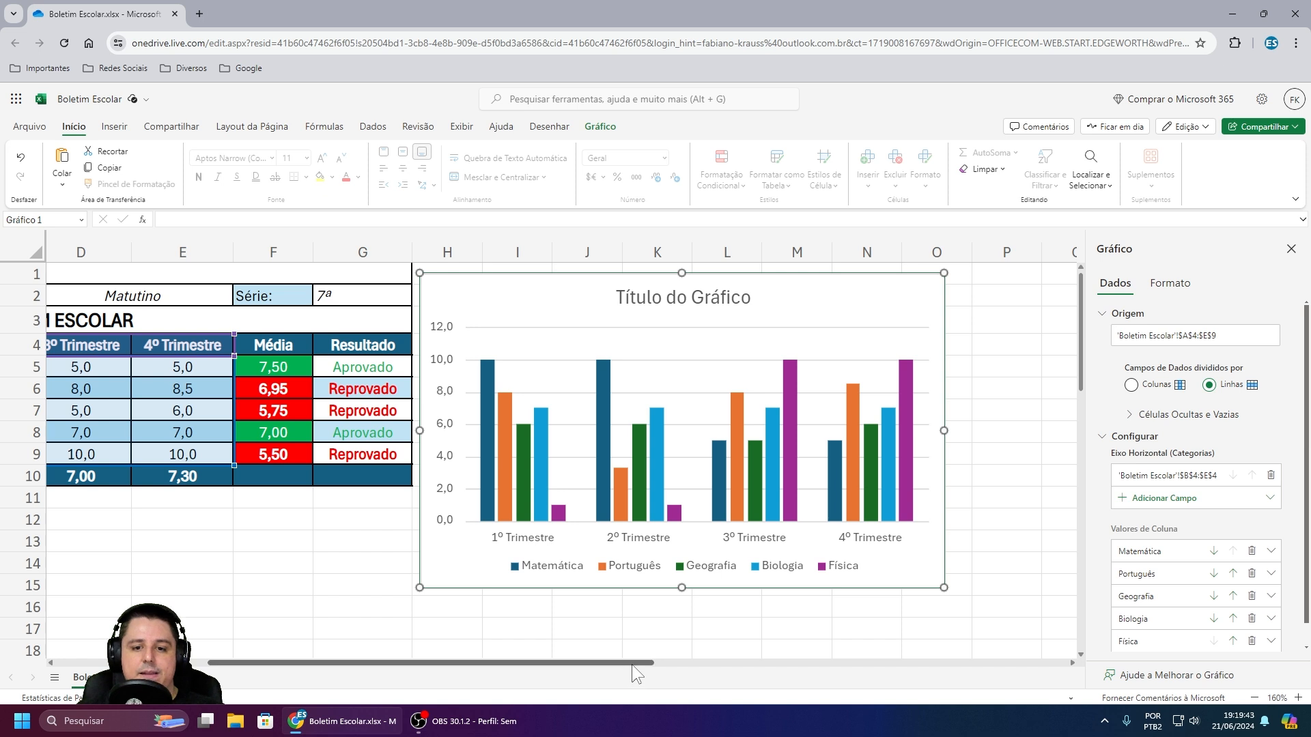
drag(633, 664, 445, 661)
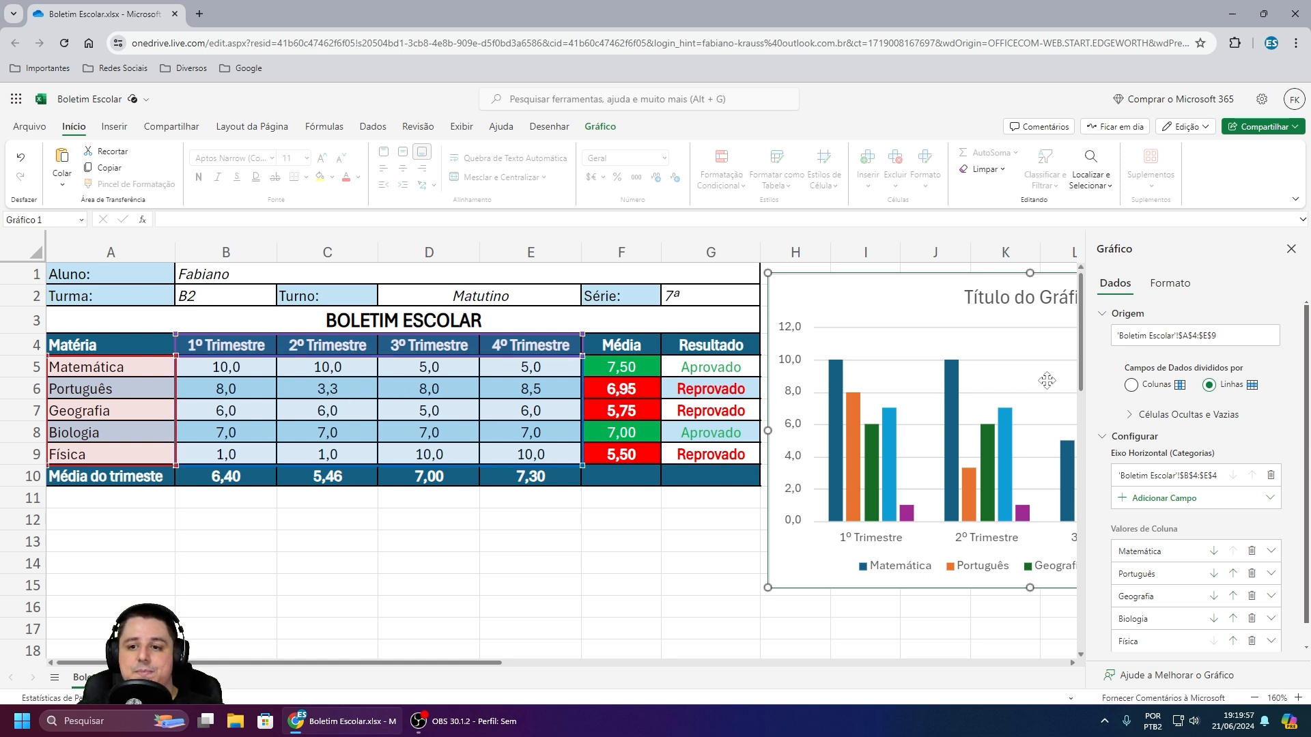
click(1132, 386)
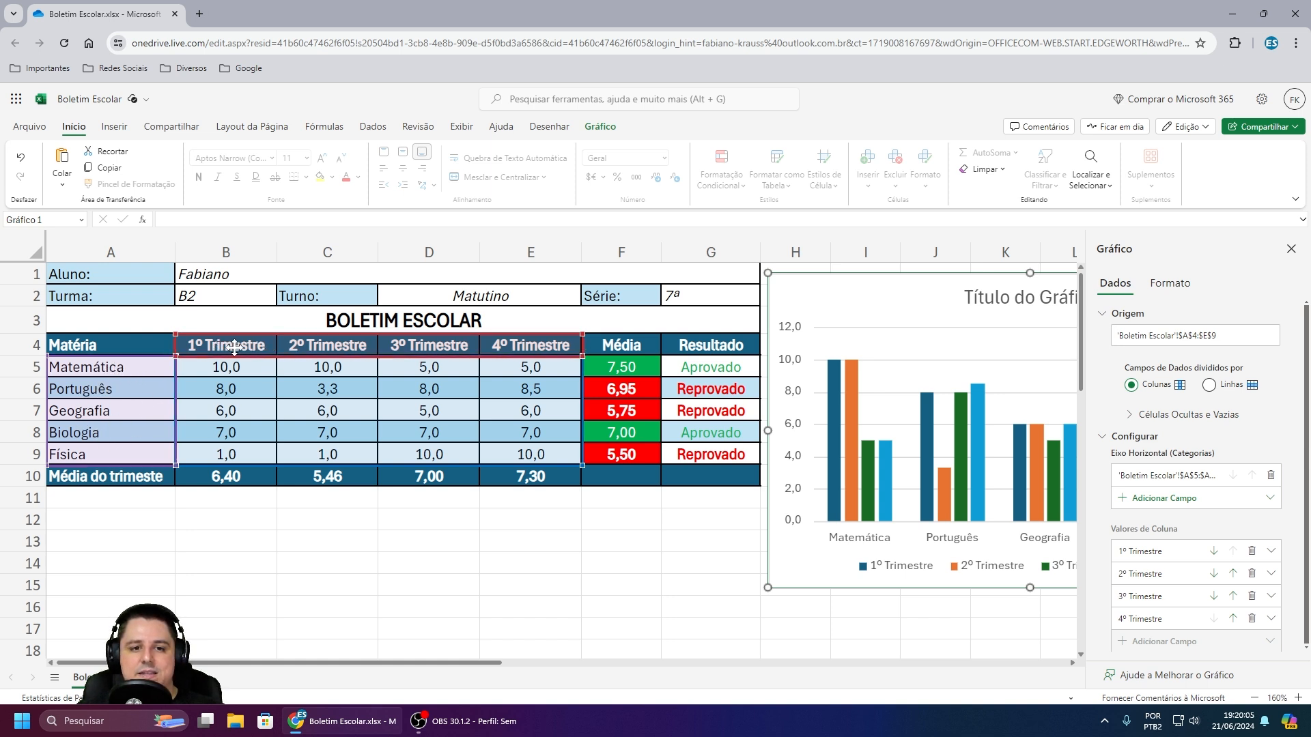
Step: Try moving the 2º Trimestre series ahead of 1º Trimestre, and restore the original series order
drag(473, 662, 633, 661)
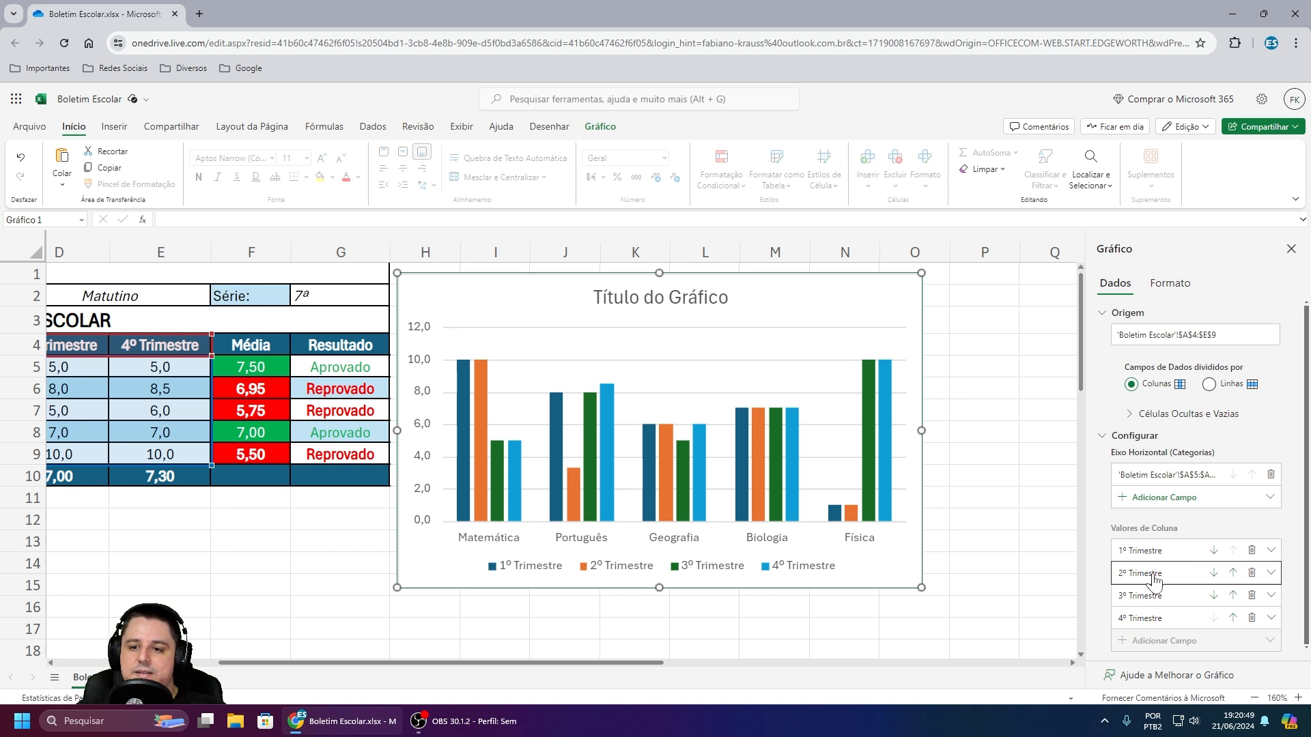
click(1233, 573)
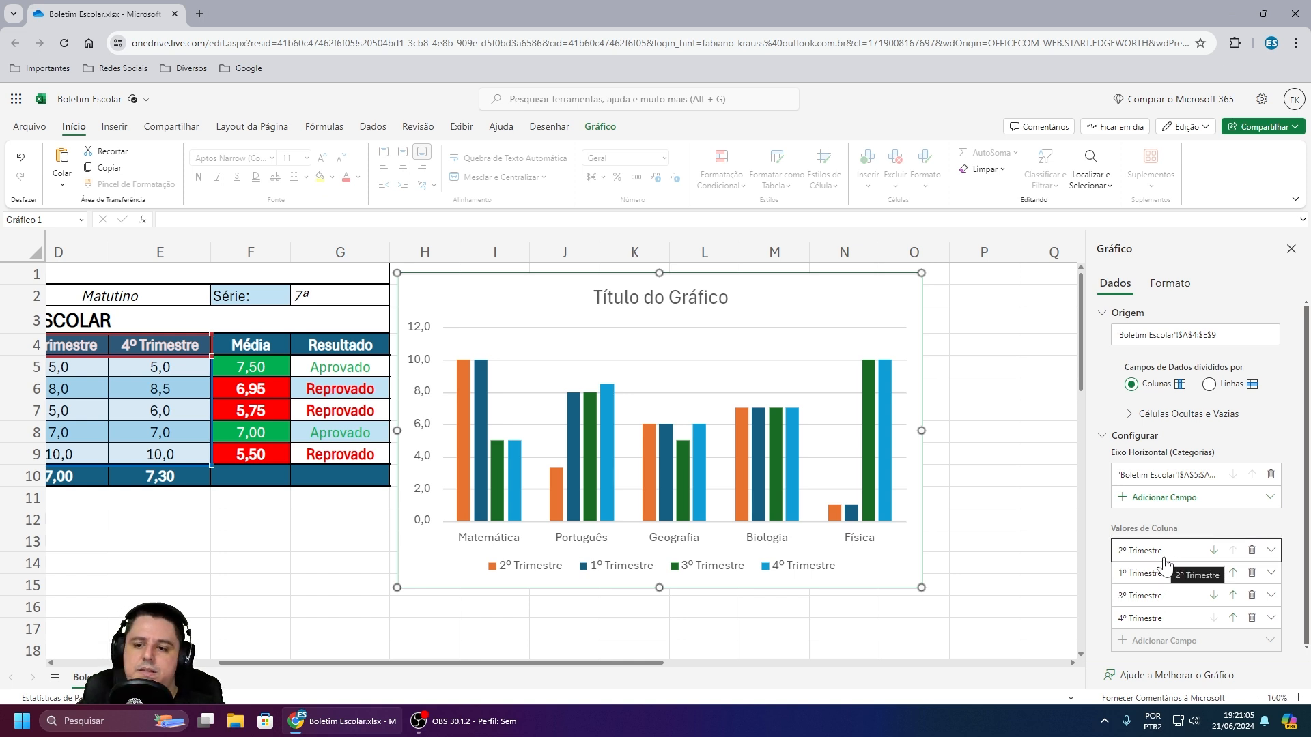
click(1233, 573)
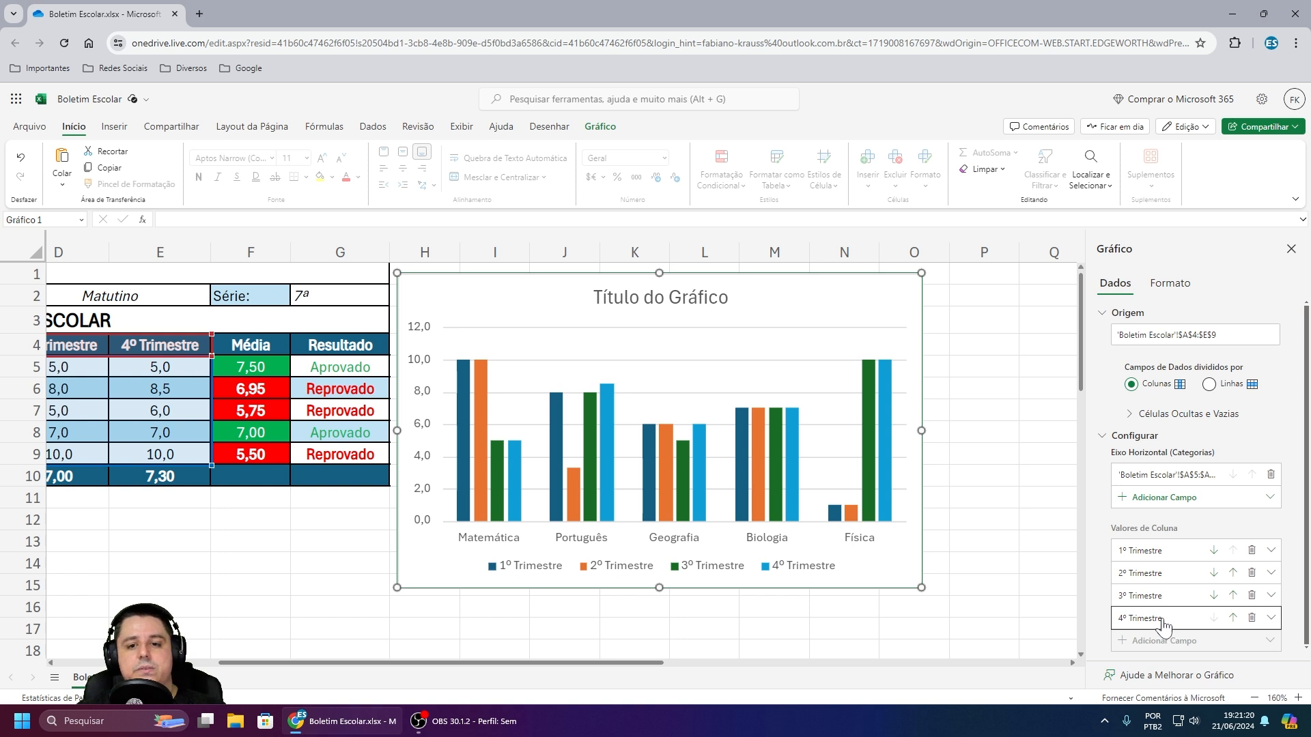
Step: Remove the 4º Trimestre series from the chart's column values and add it back
click(1251, 618)
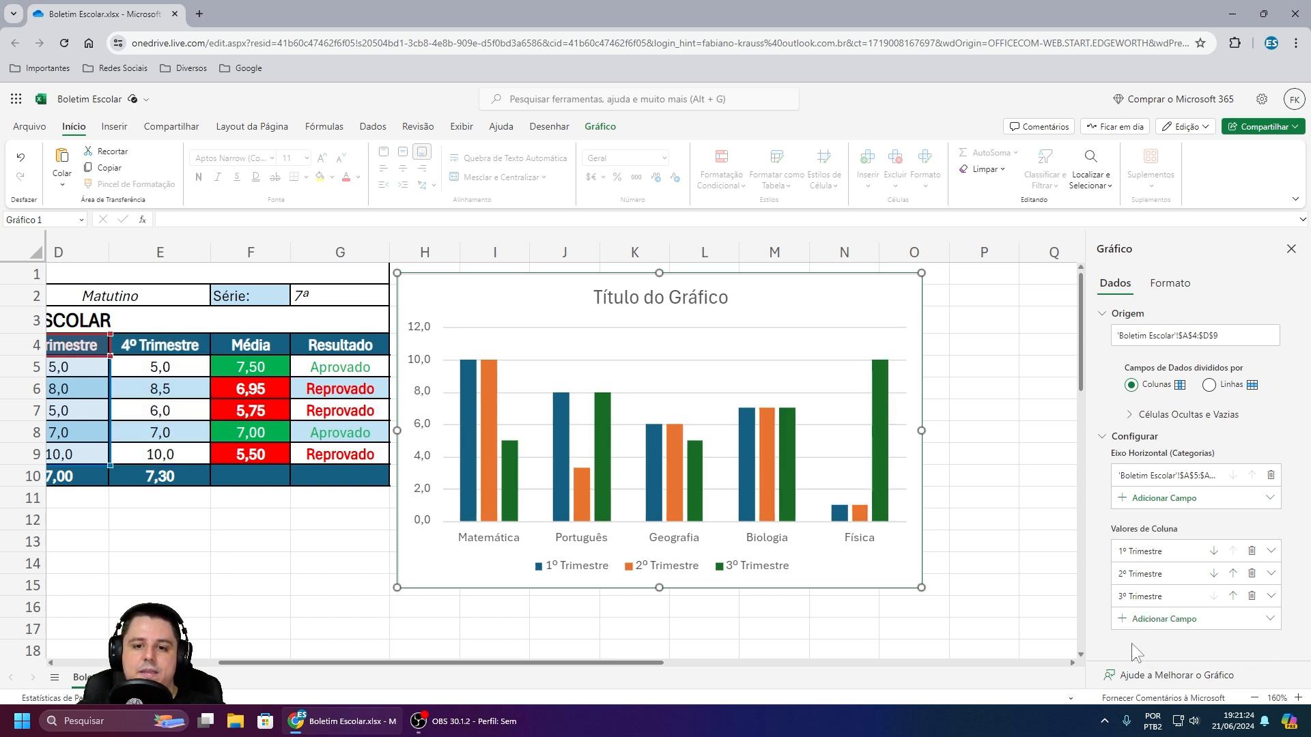
click(1172, 617)
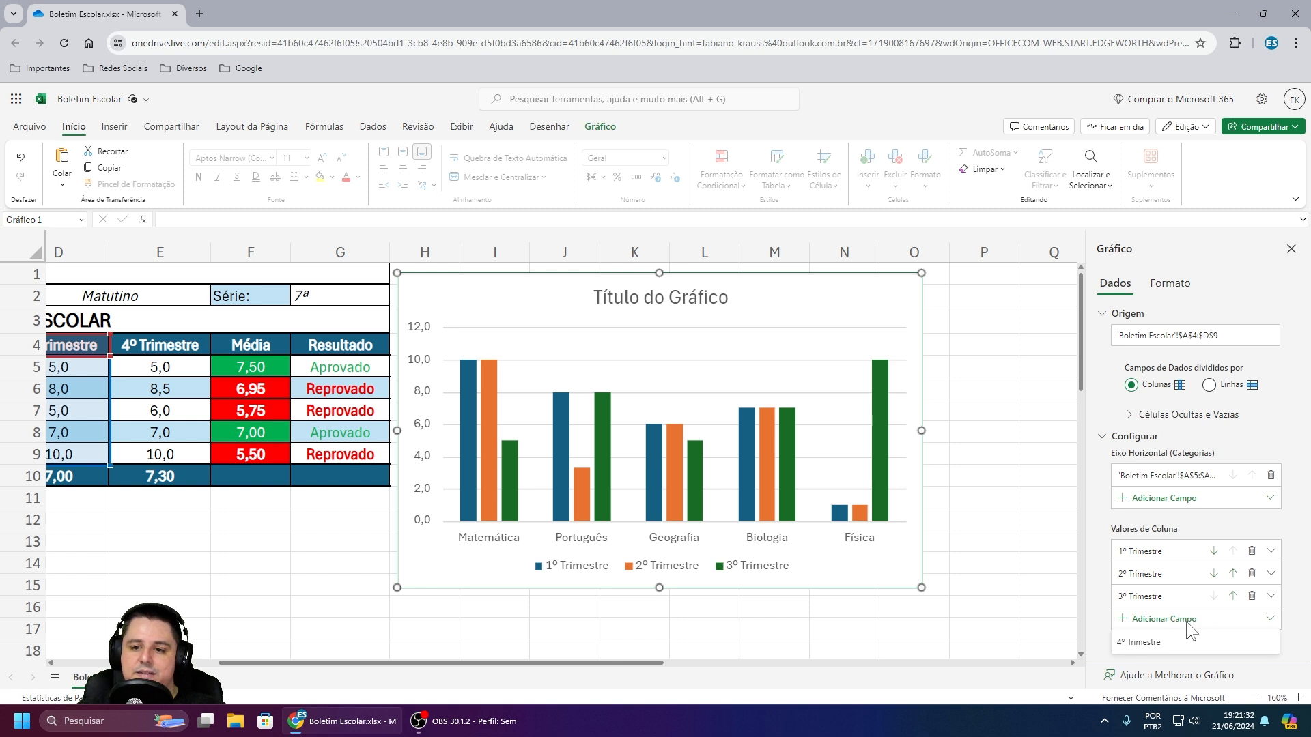
click(1144, 641)
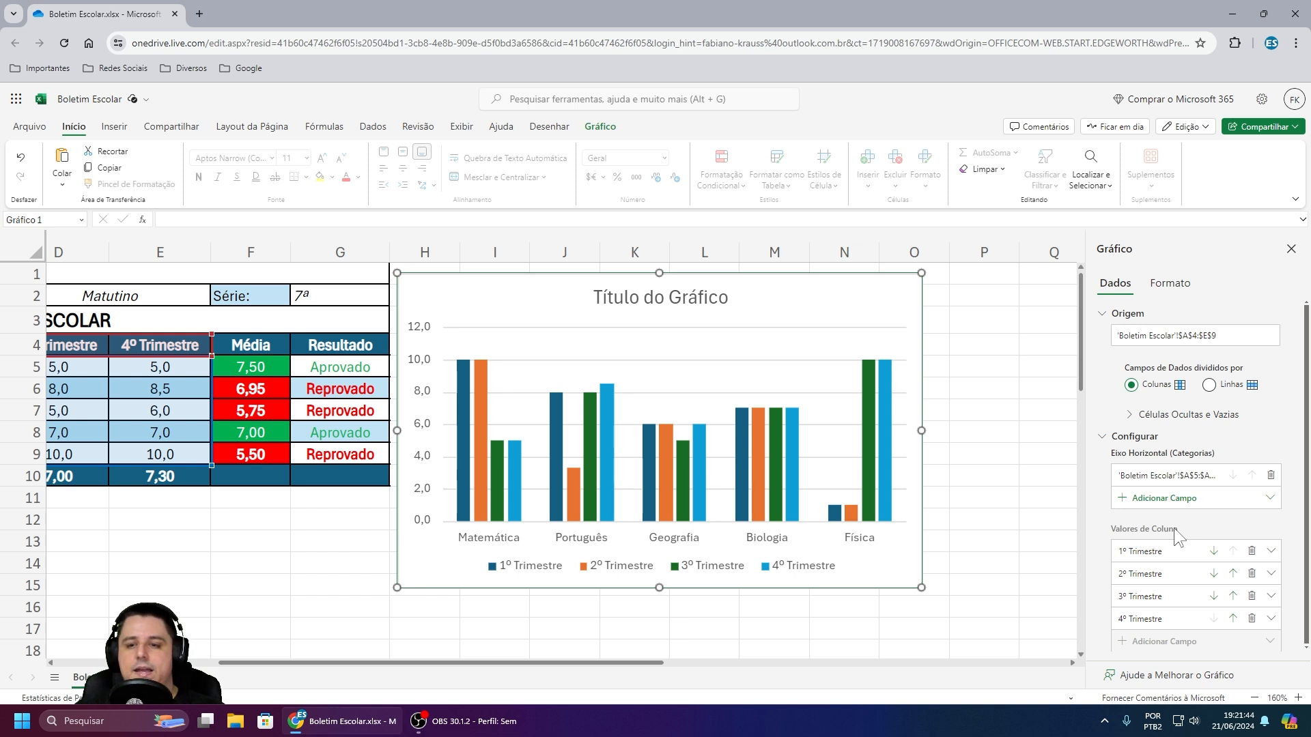
Step: In the chart title's format settings, switch the title off and back on, and set its text to "Boletim Escolar"
click(1182, 288)
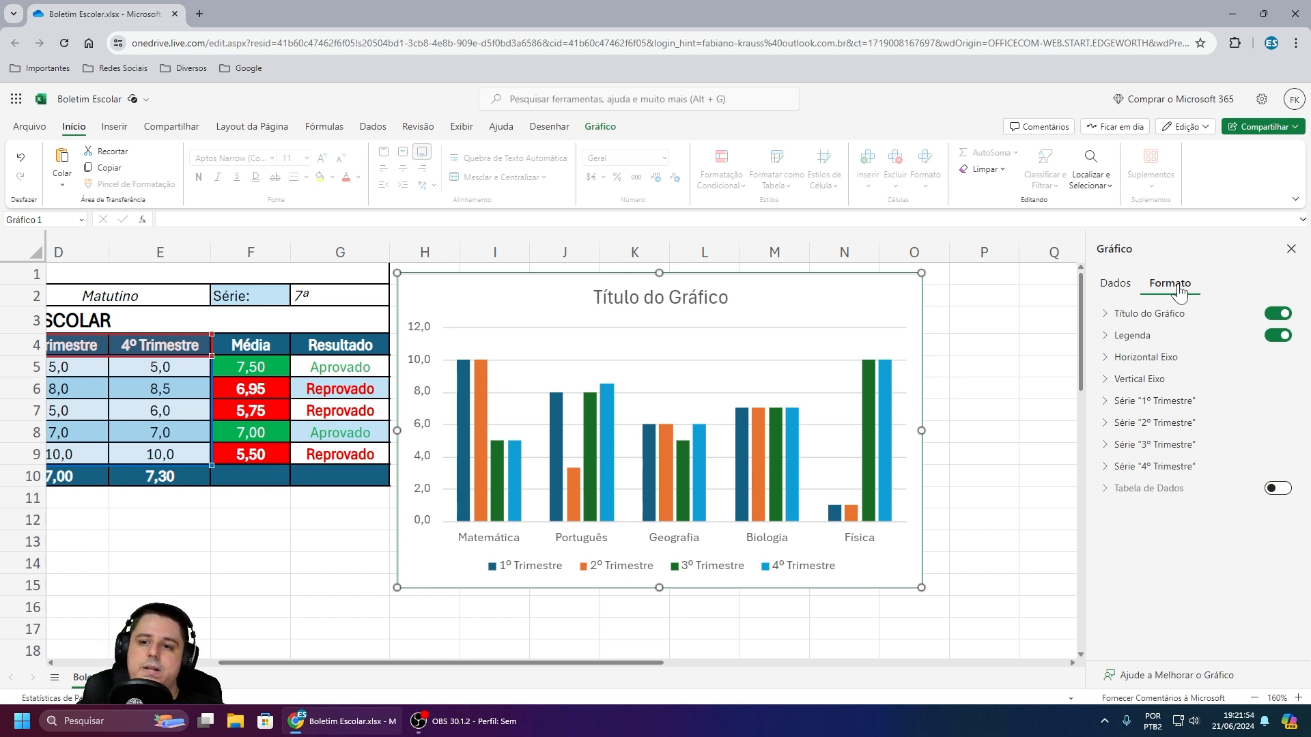
click(1106, 316)
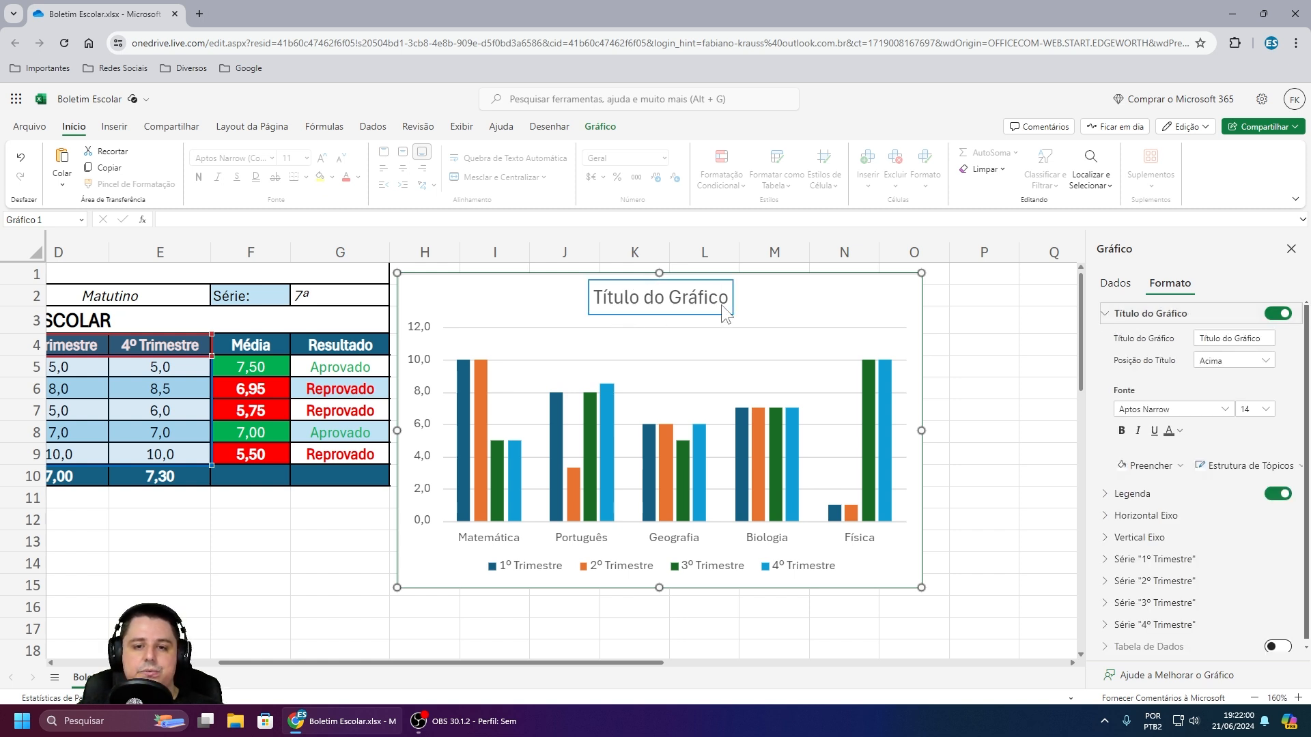
click(1272, 314)
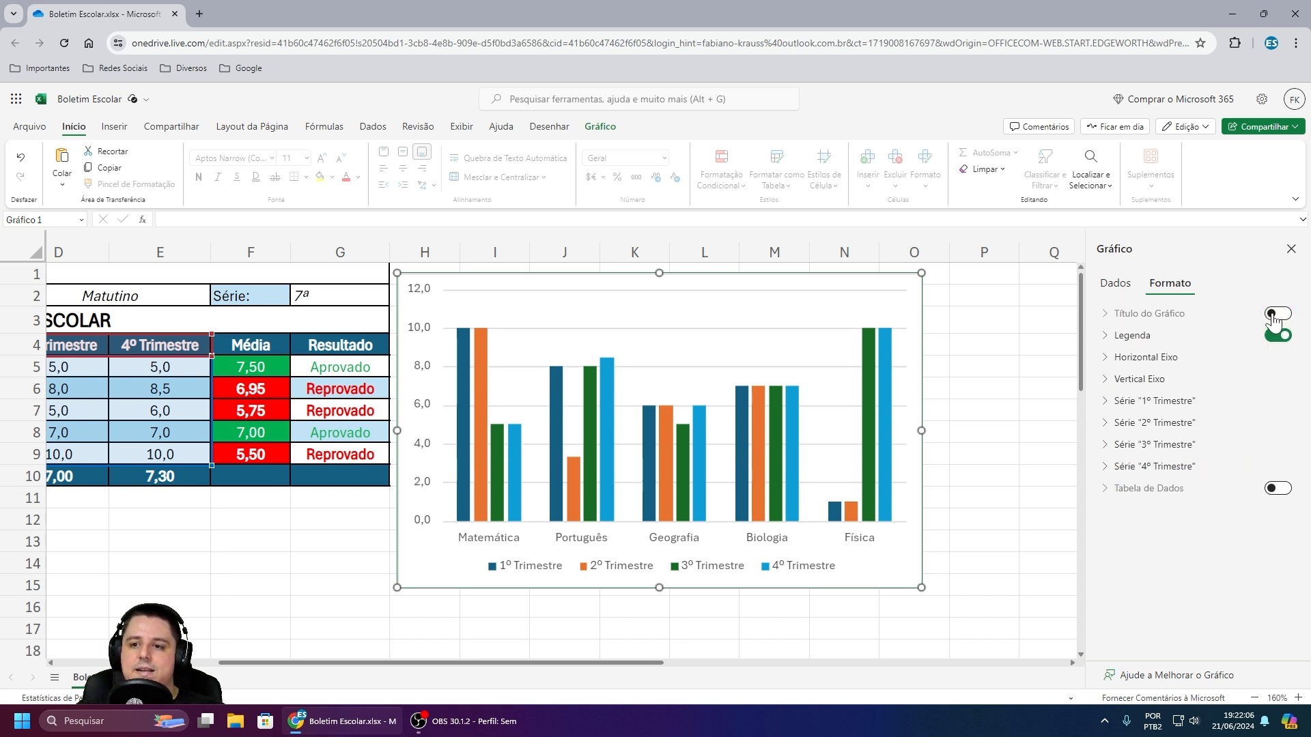
click(1273, 317)
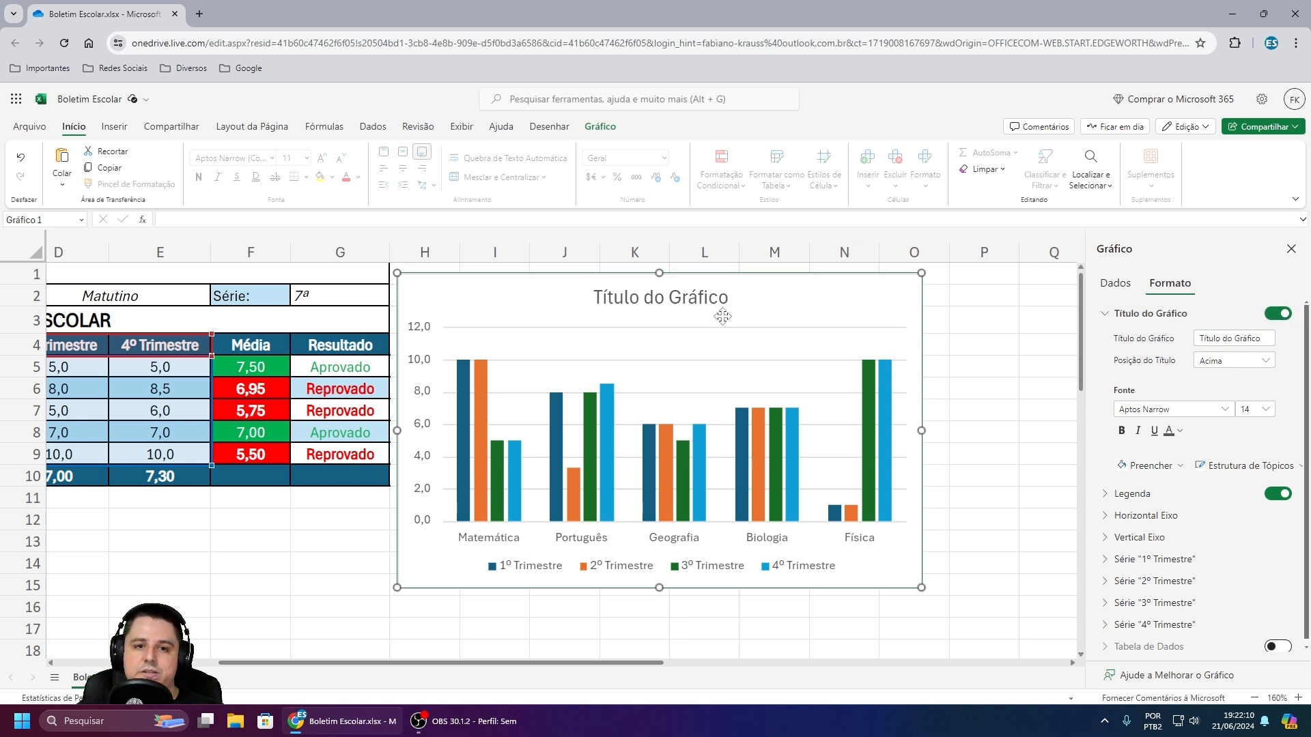
double_click(1247, 338)
triple_click(1249, 337)
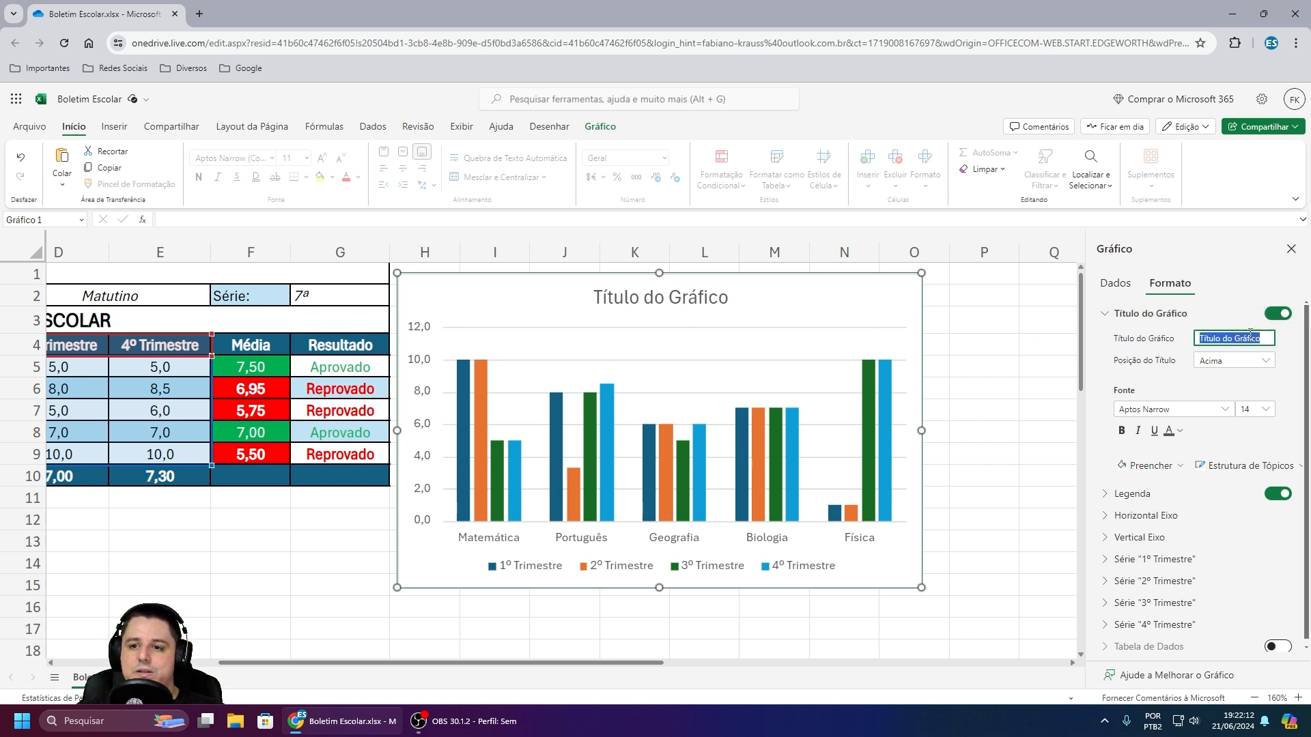
text(Boletim Escolar)
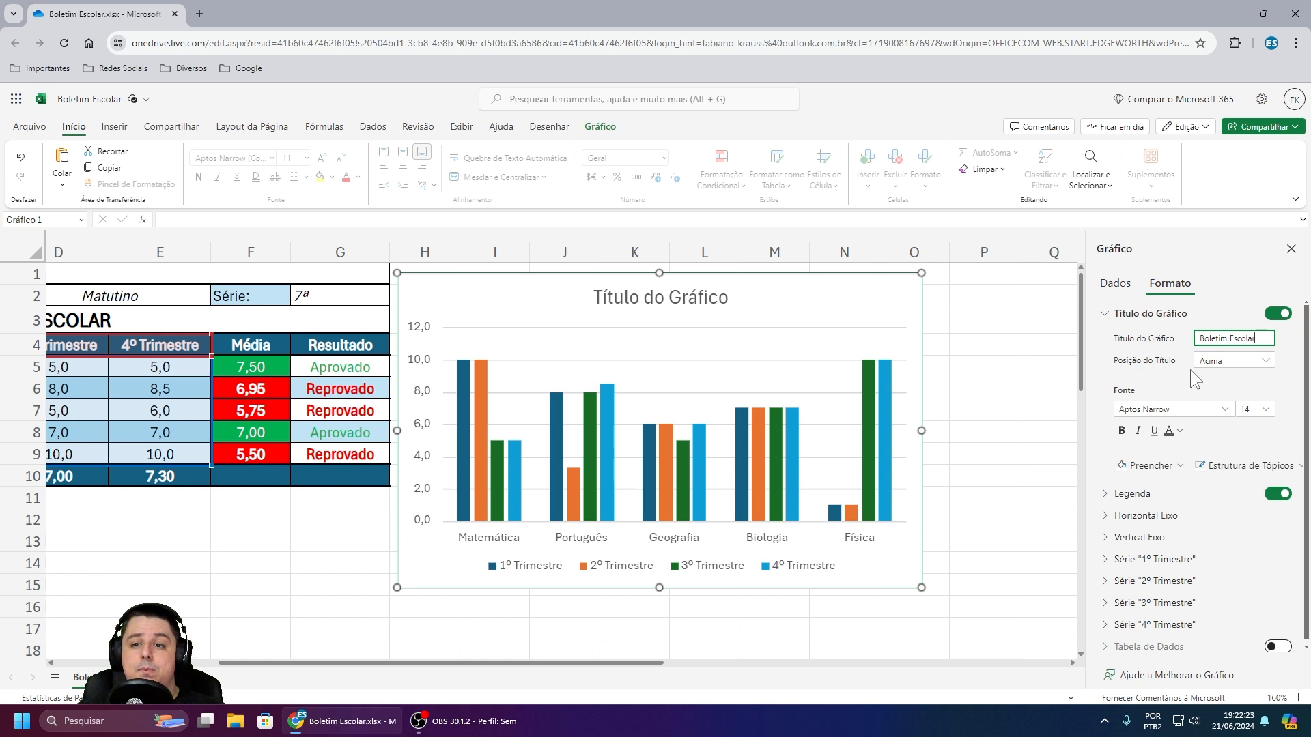
Step: Try the Sobreposição position for the chart title, and set the position back to Acima
click(1232, 368)
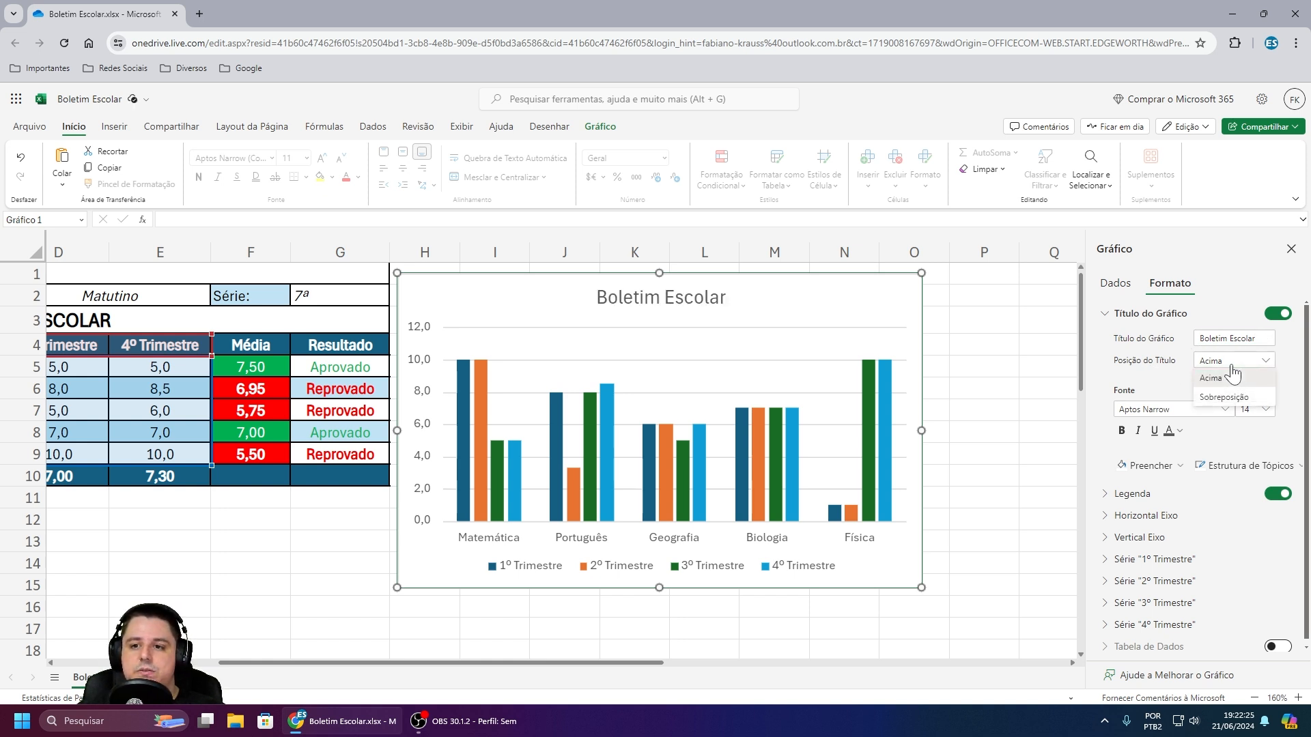
click(1222, 398)
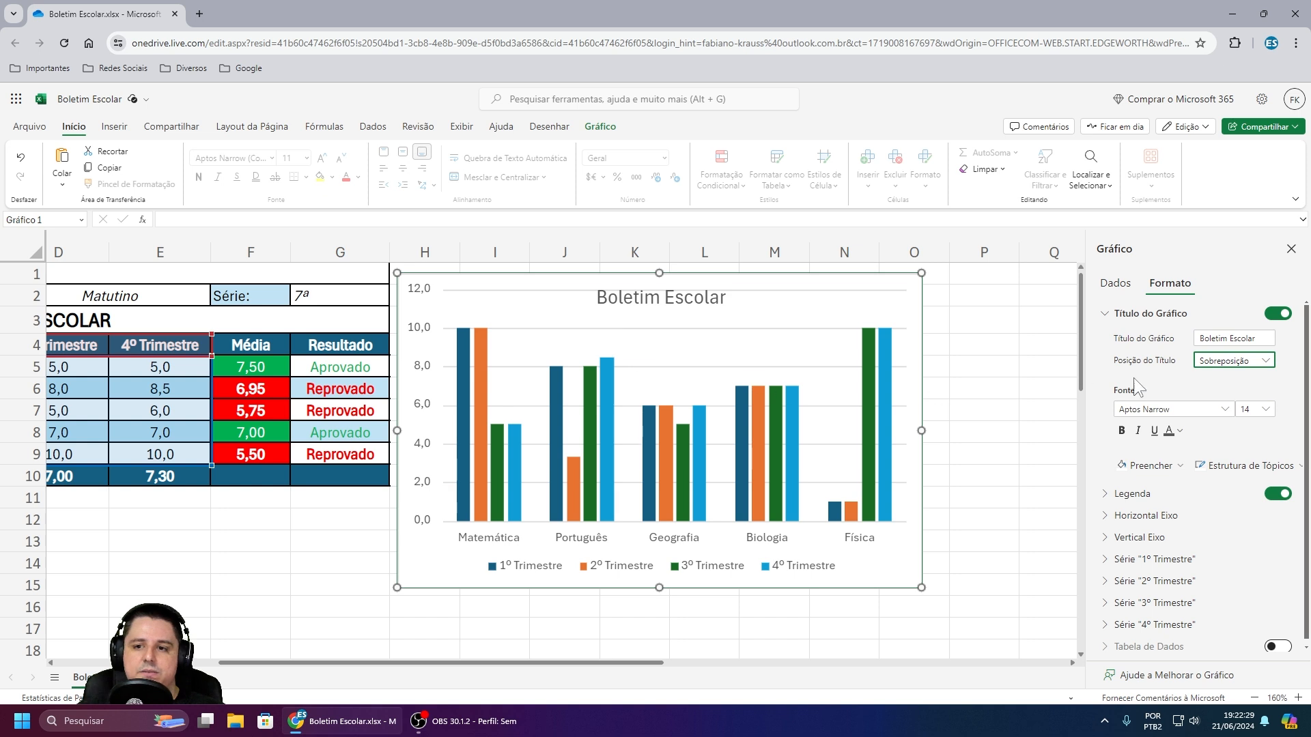
click(1237, 369)
click(1212, 379)
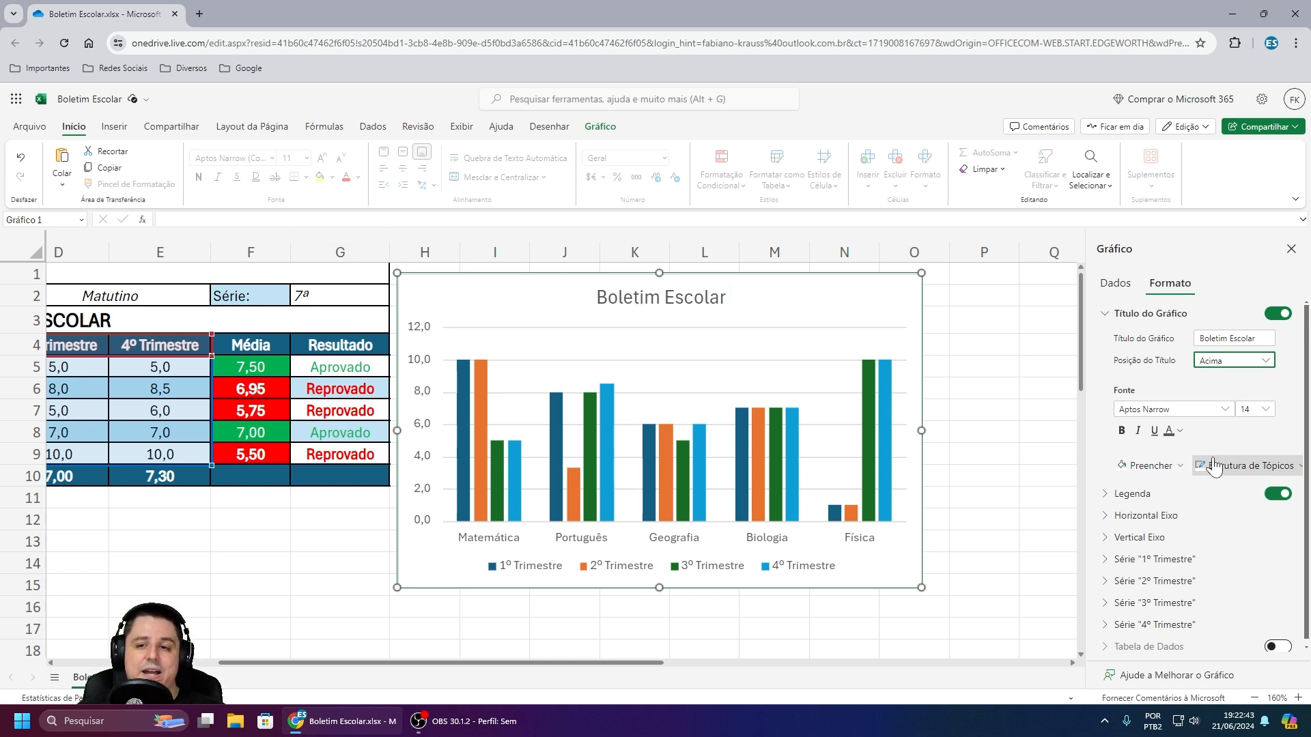
Step: Set the chart title's font to Arial Black at size 16, and switch italic on and back off
click(1227, 409)
click(1165, 525)
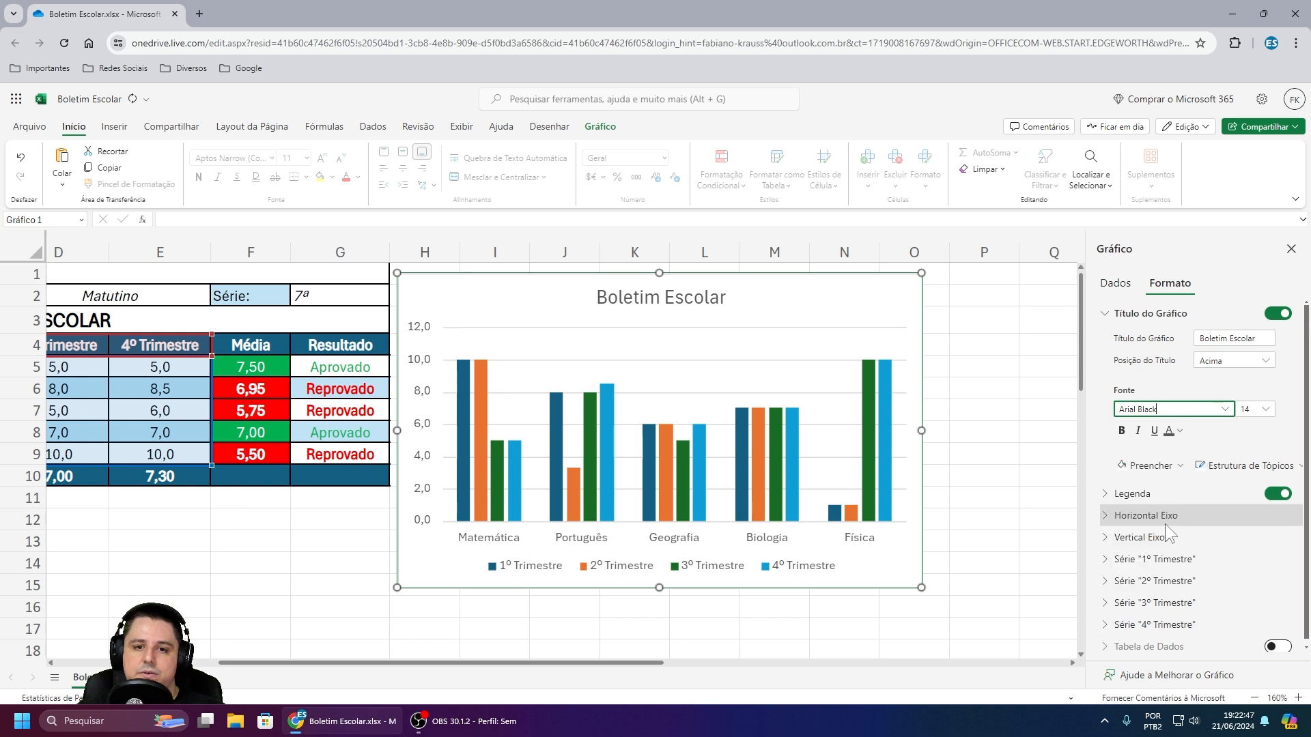
click(1270, 410)
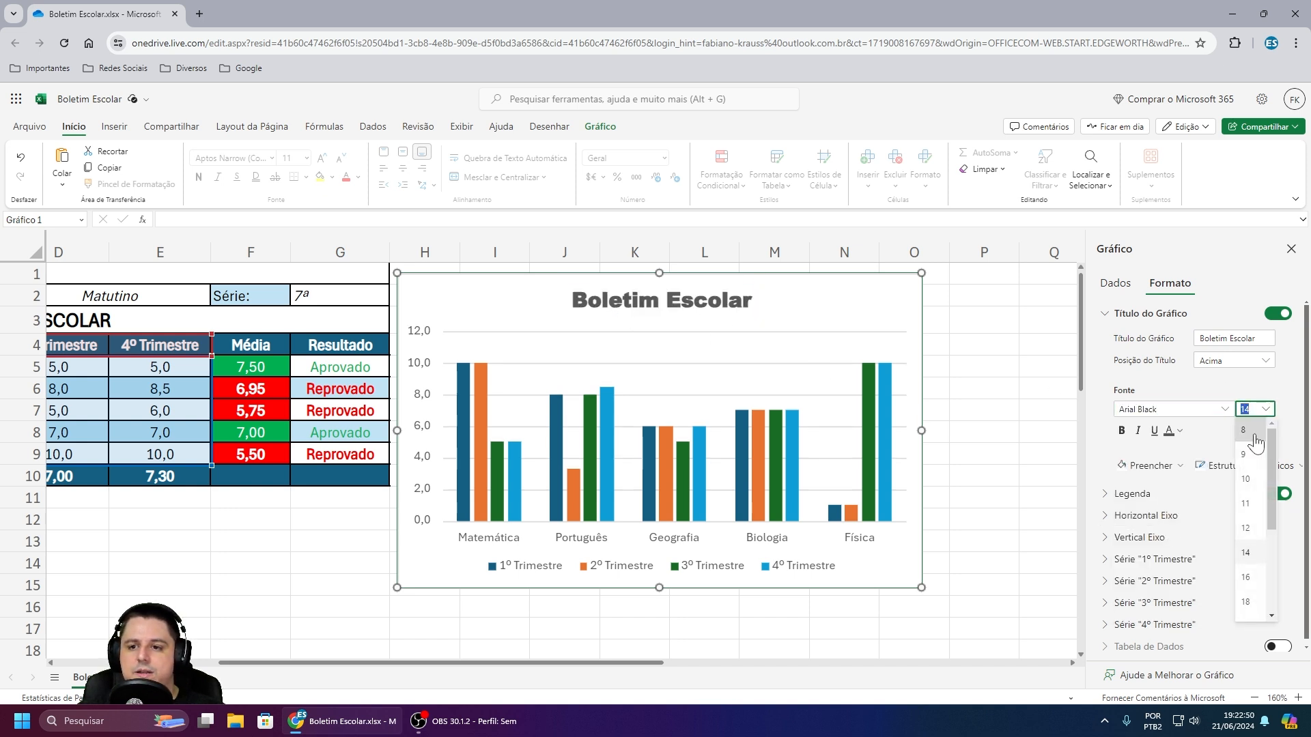
click(1256, 580)
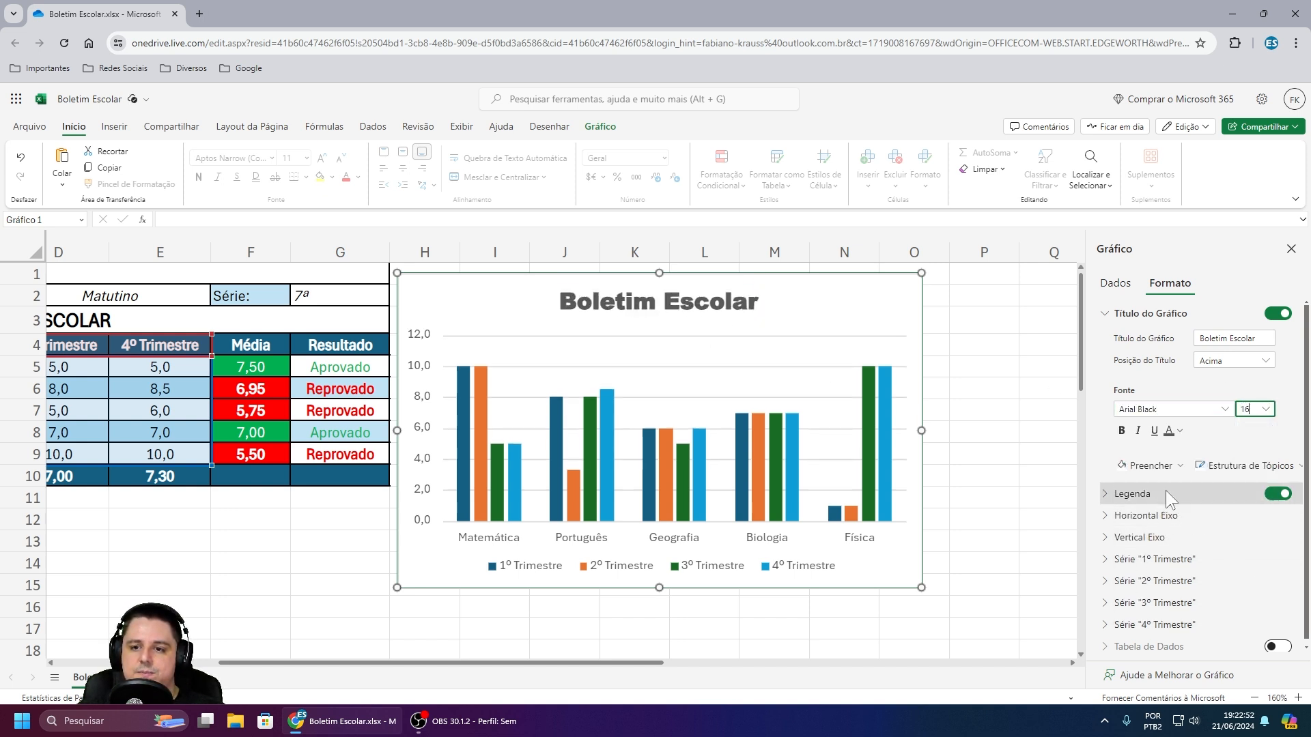
click(1139, 432)
click(1140, 432)
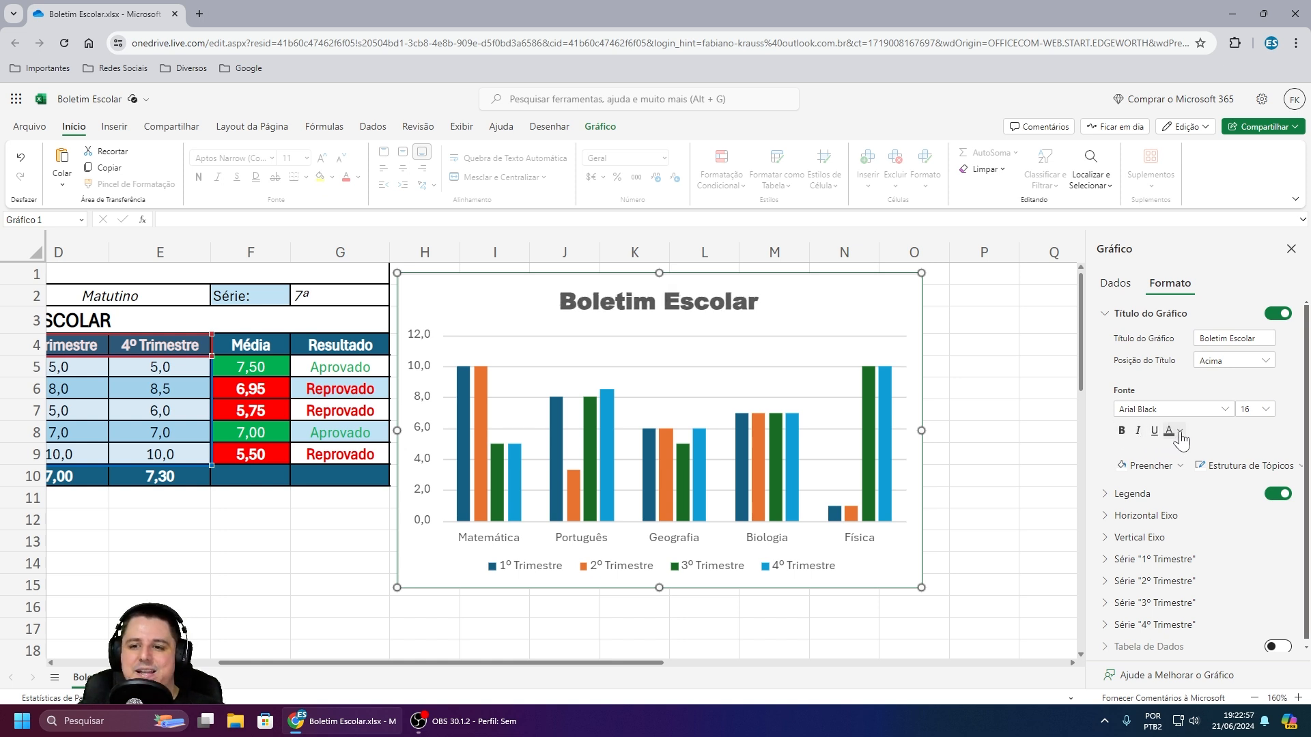
Step: Try a dark blue font colour on the chart title, and set it to the standard purple
click(1179, 431)
click(1193, 483)
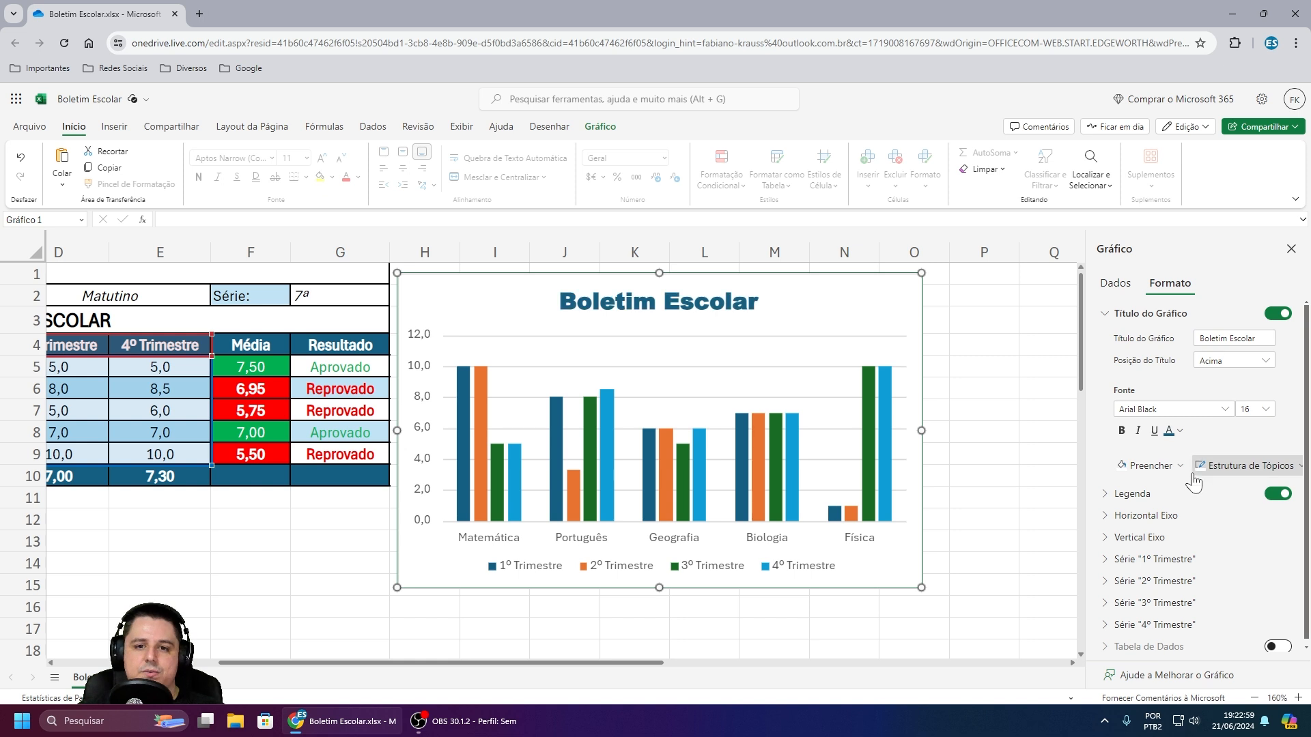
click(1171, 431)
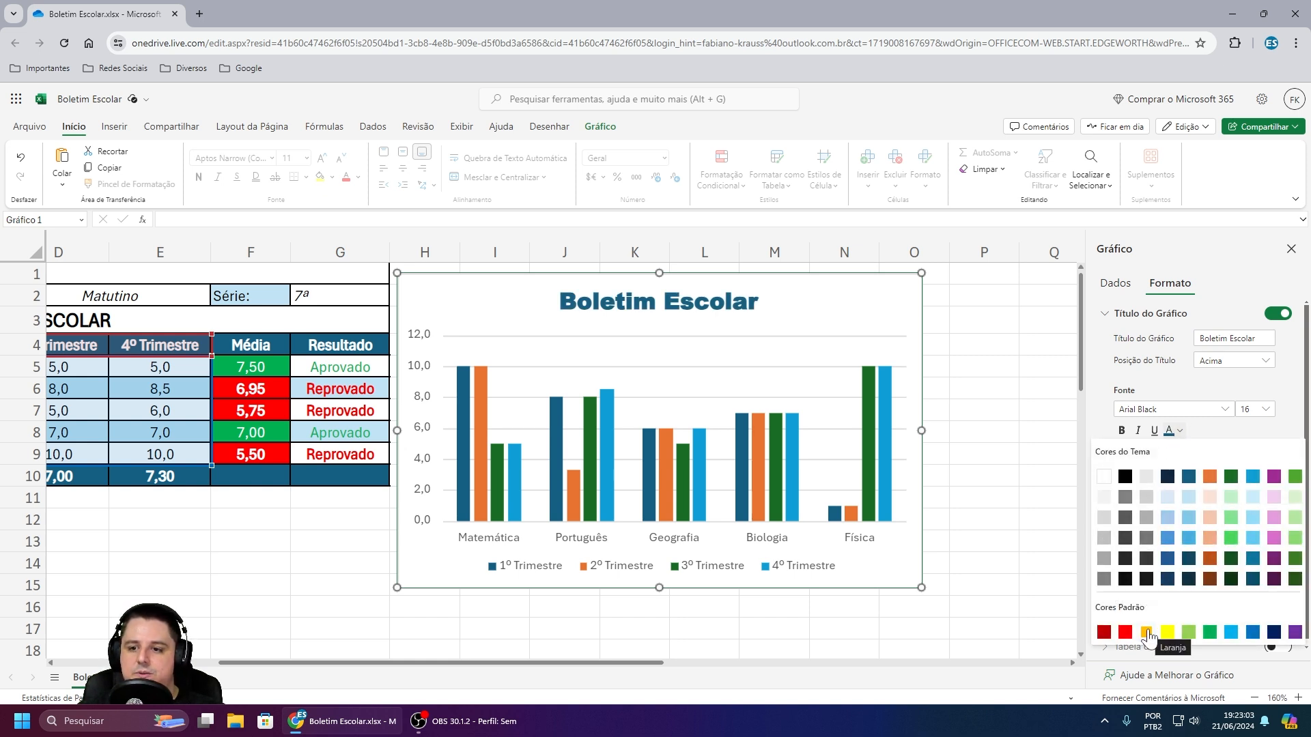
click(1293, 634)
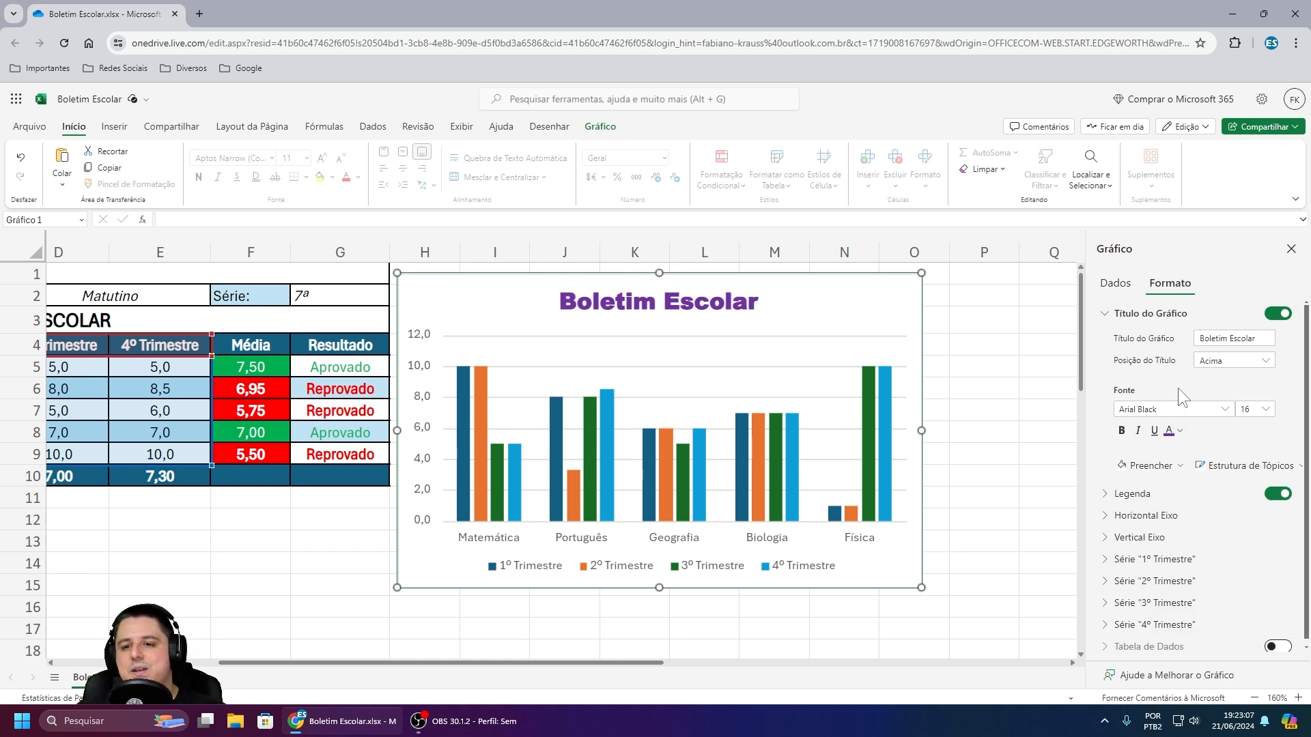
Step: Look through the fill and outline colour options for the chart title, and collapse the title settings
click(1180, 464)
click(1104, 408)
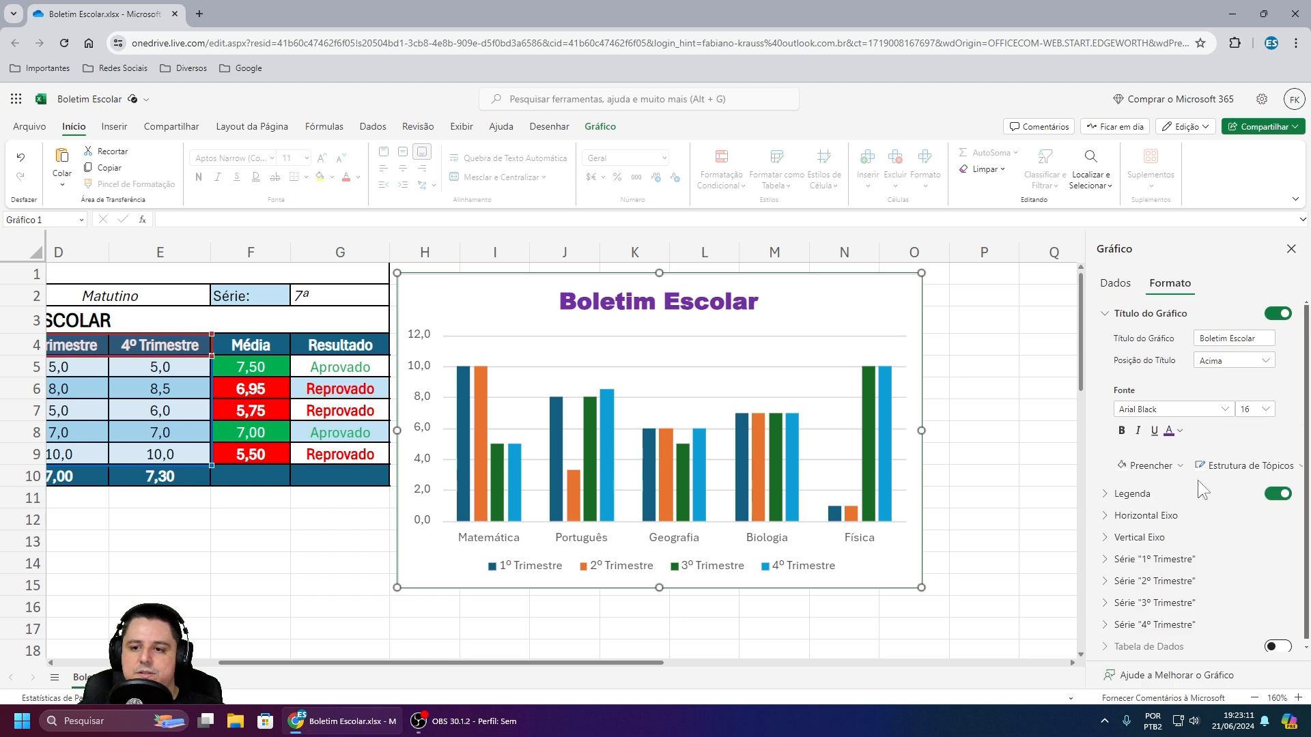
click(1249, 467)
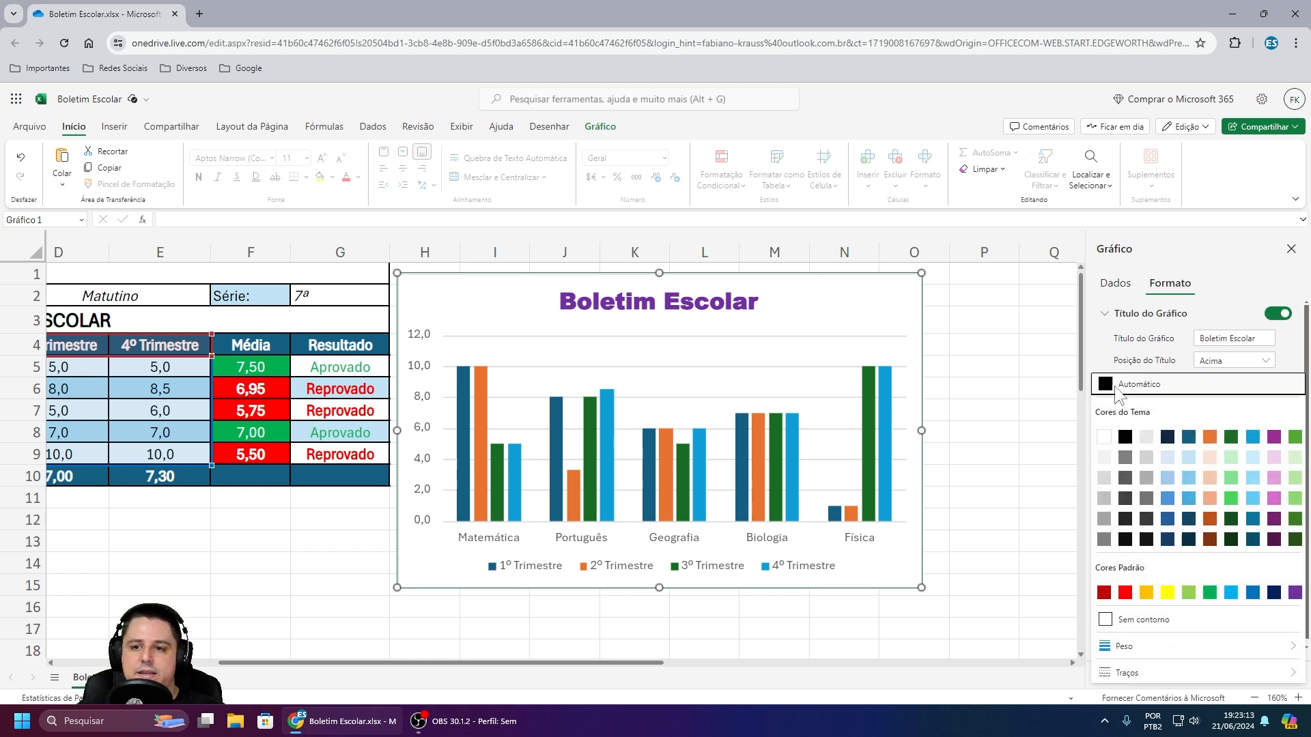
click(1100, 356)
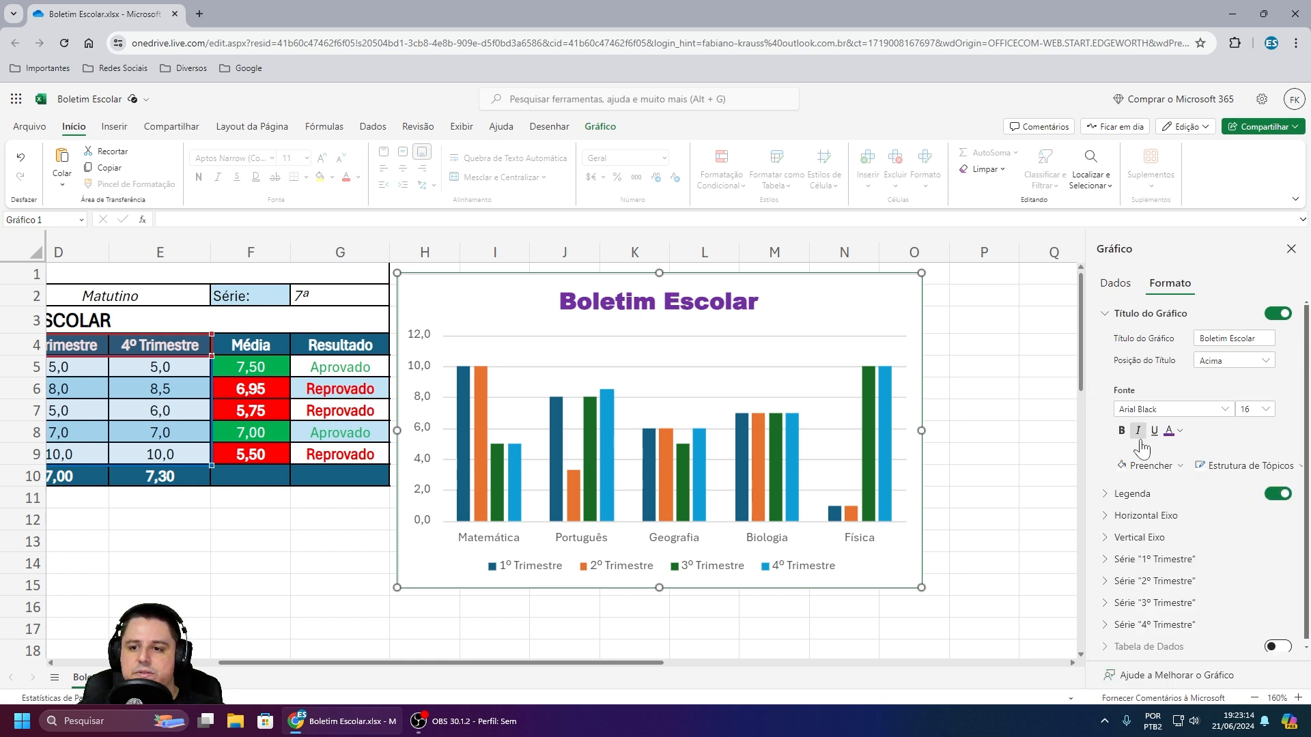
click(1106, 314)
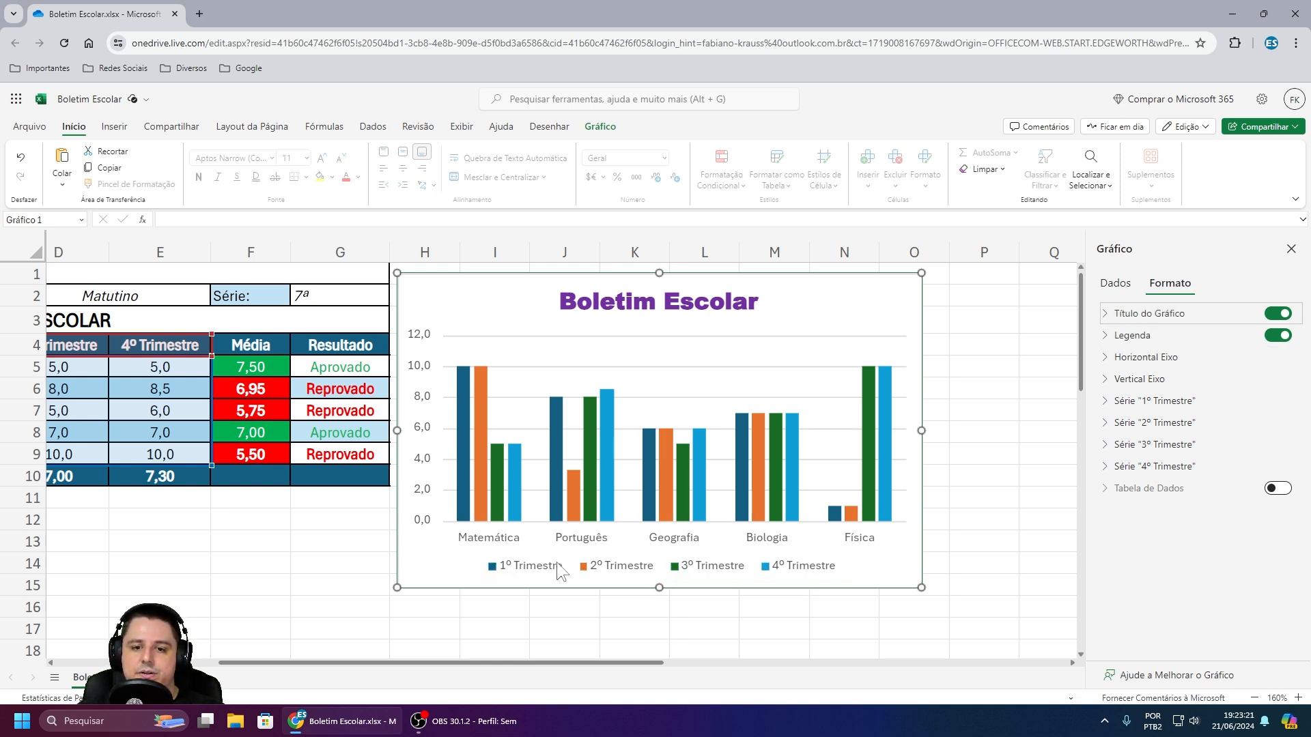
Step: Switch the chart legend off and back on twice to compare the chart with and without it
click(1279, 336)
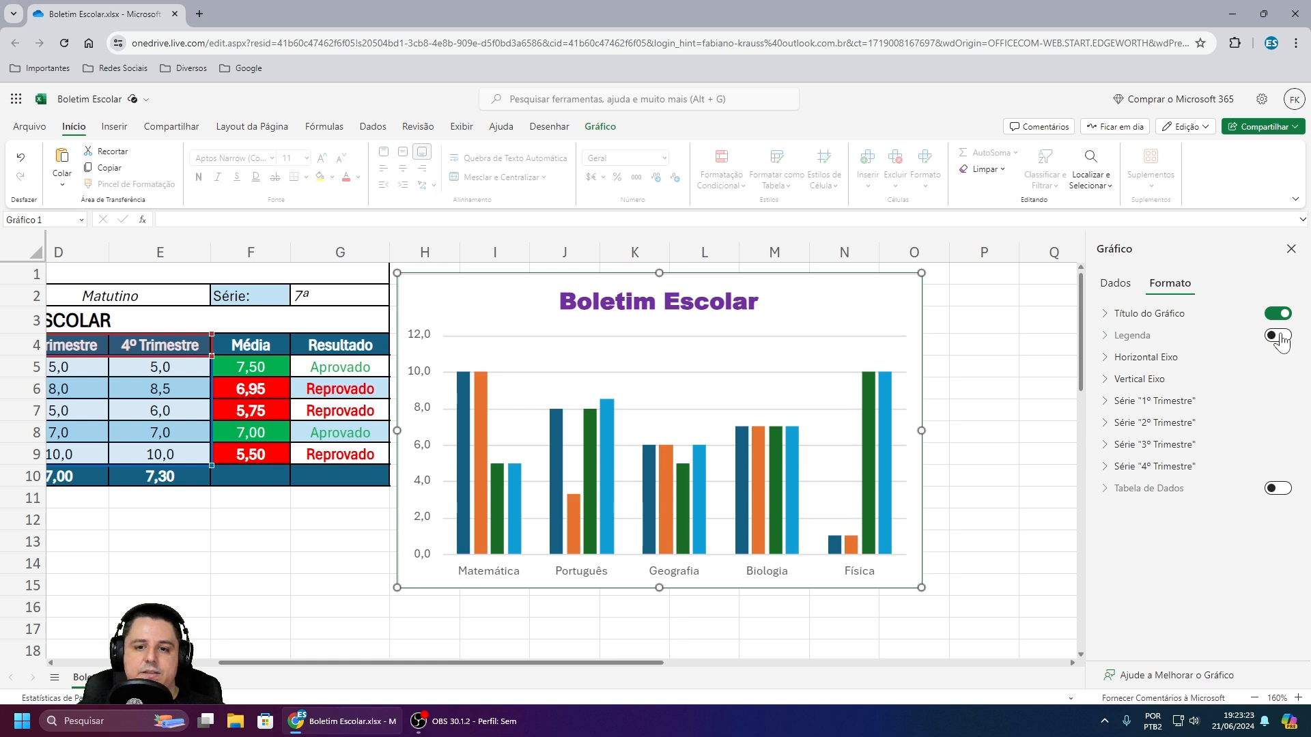
click(1277, 337)
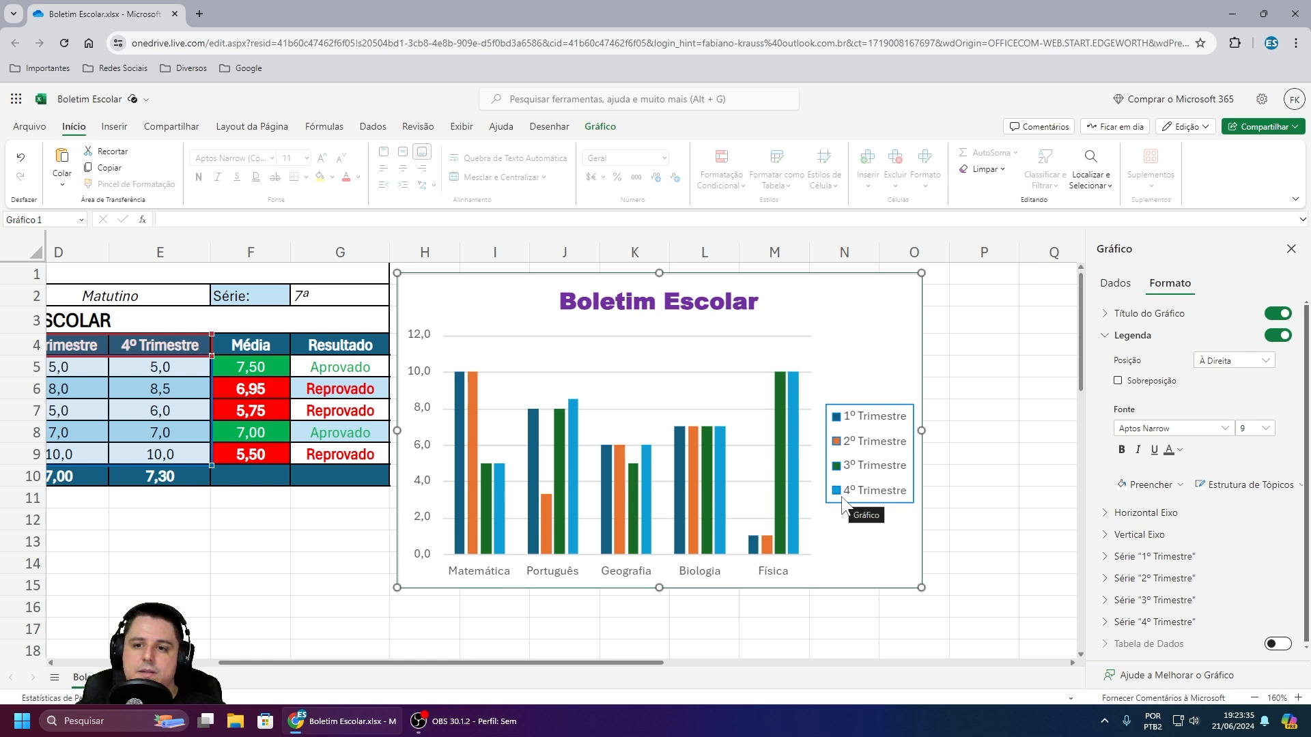
click(1277, 335)
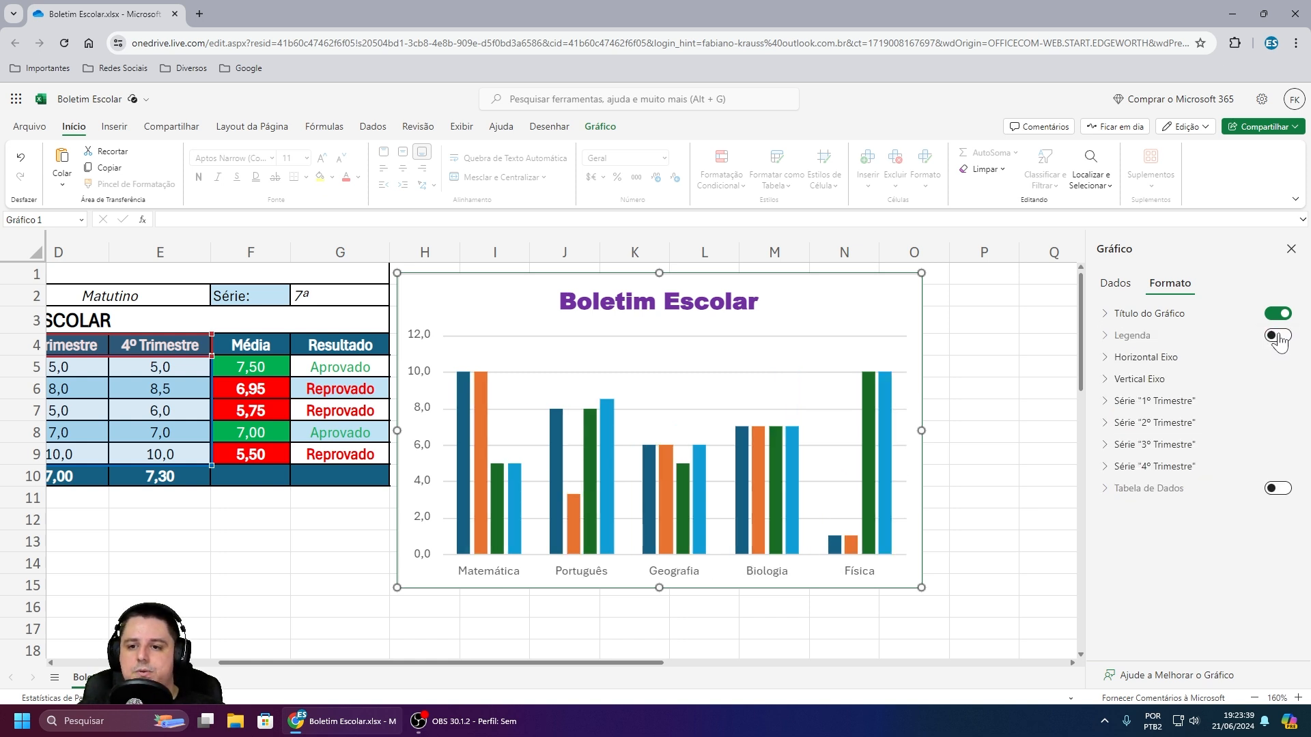
click(1278, 338)
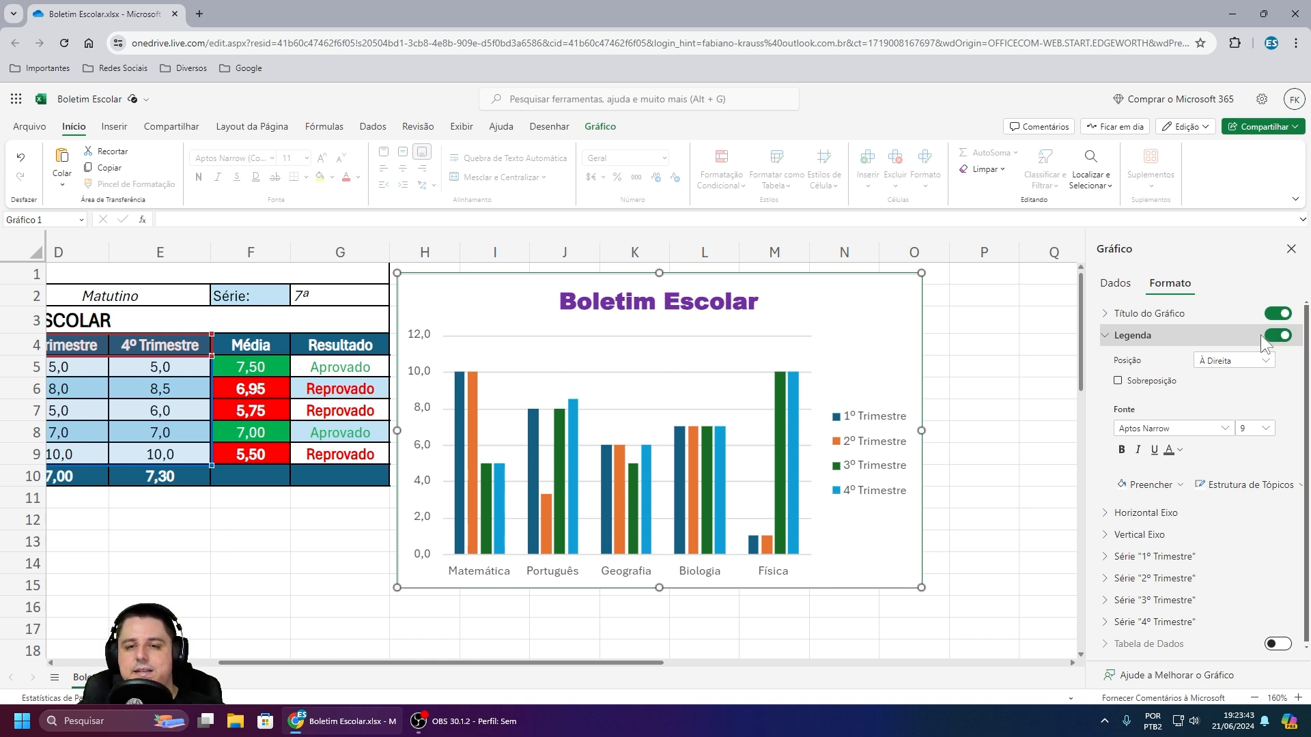
Step: Try the Superior, Inferior and Superior Direito positions for the legend, and set its position to Inferior
click(1233, 370)
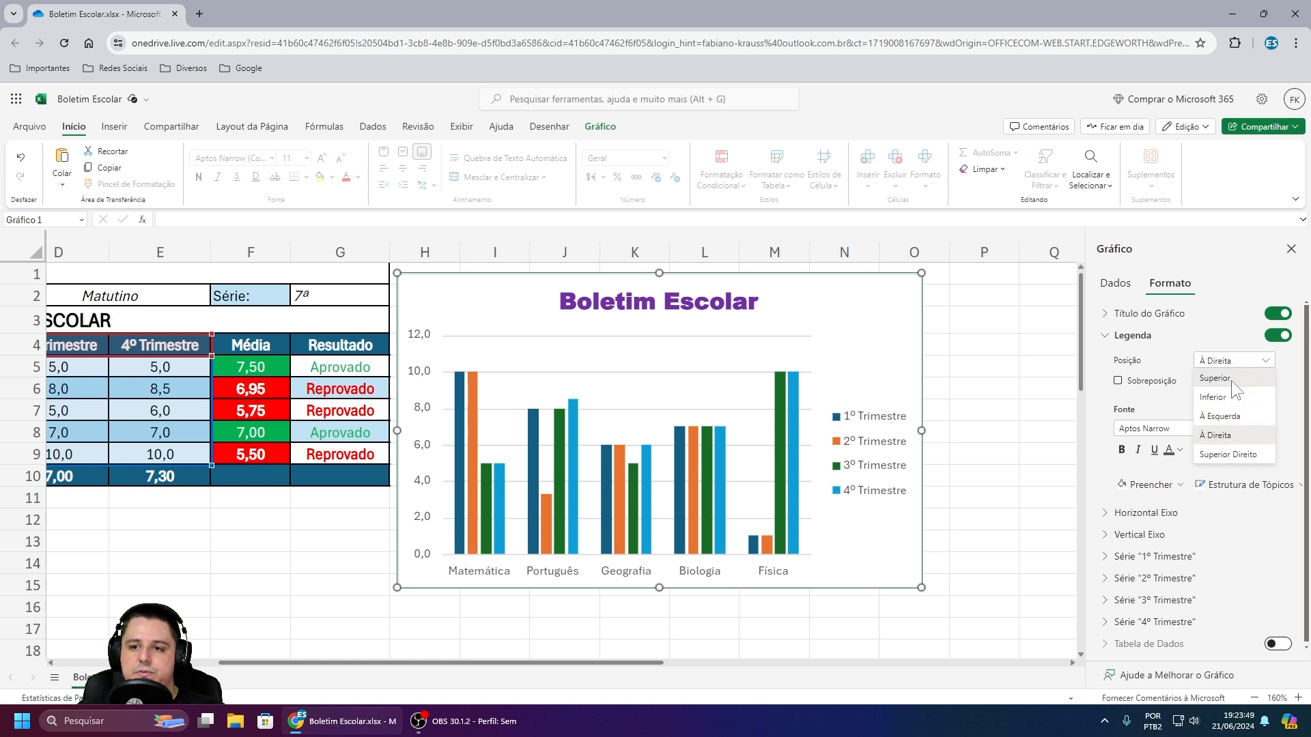
click(1231, 379)
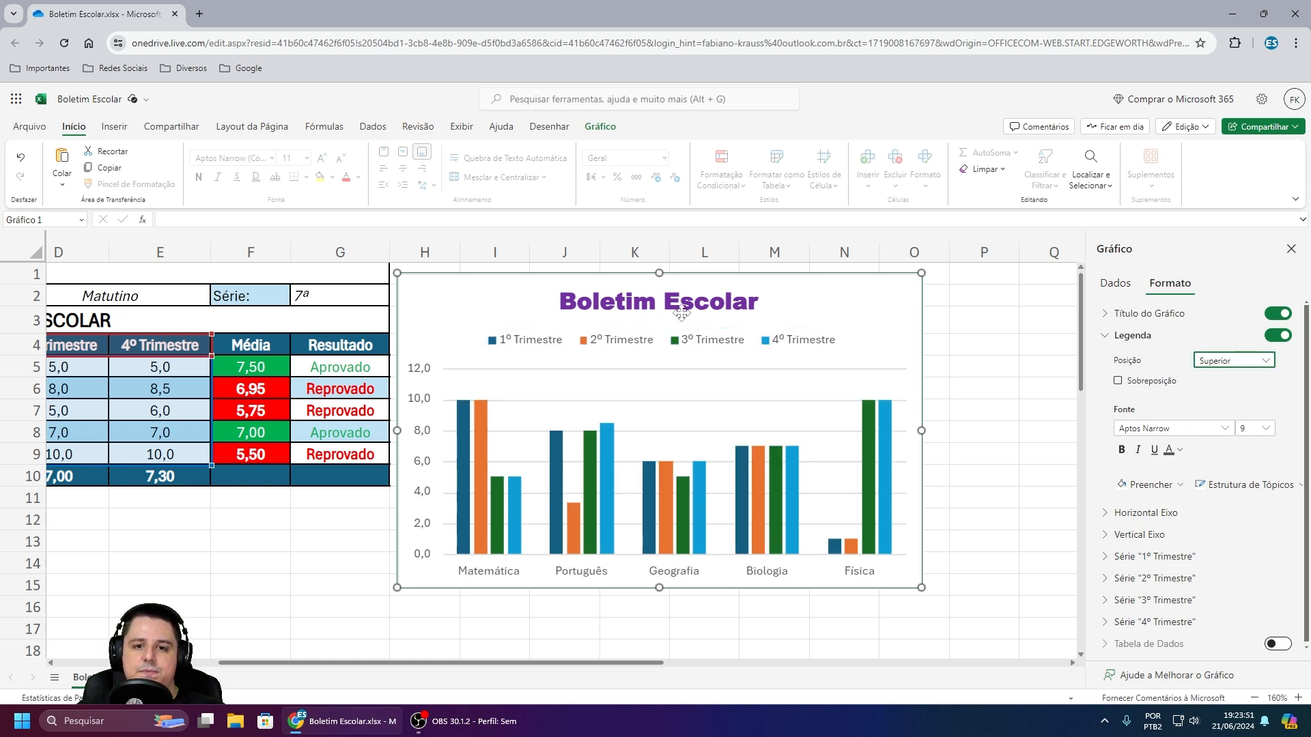
click(1229, 360)
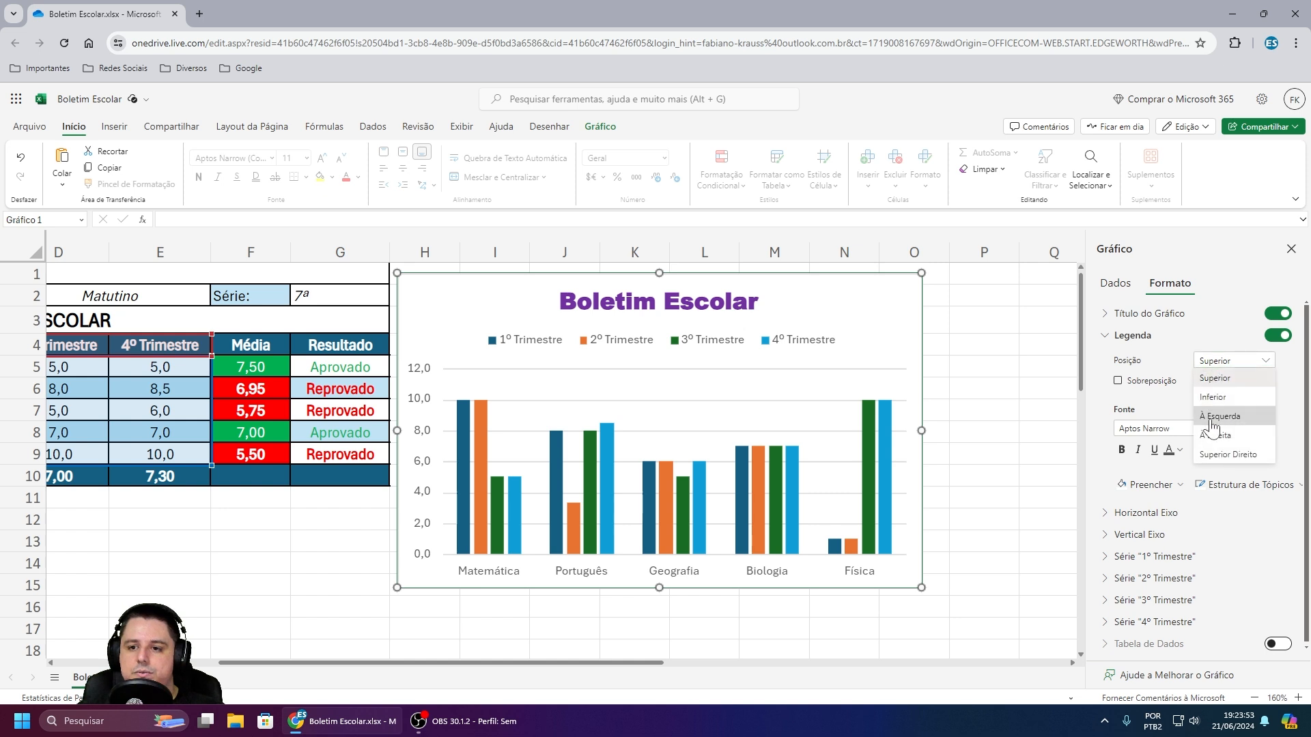
click(1227, 400)
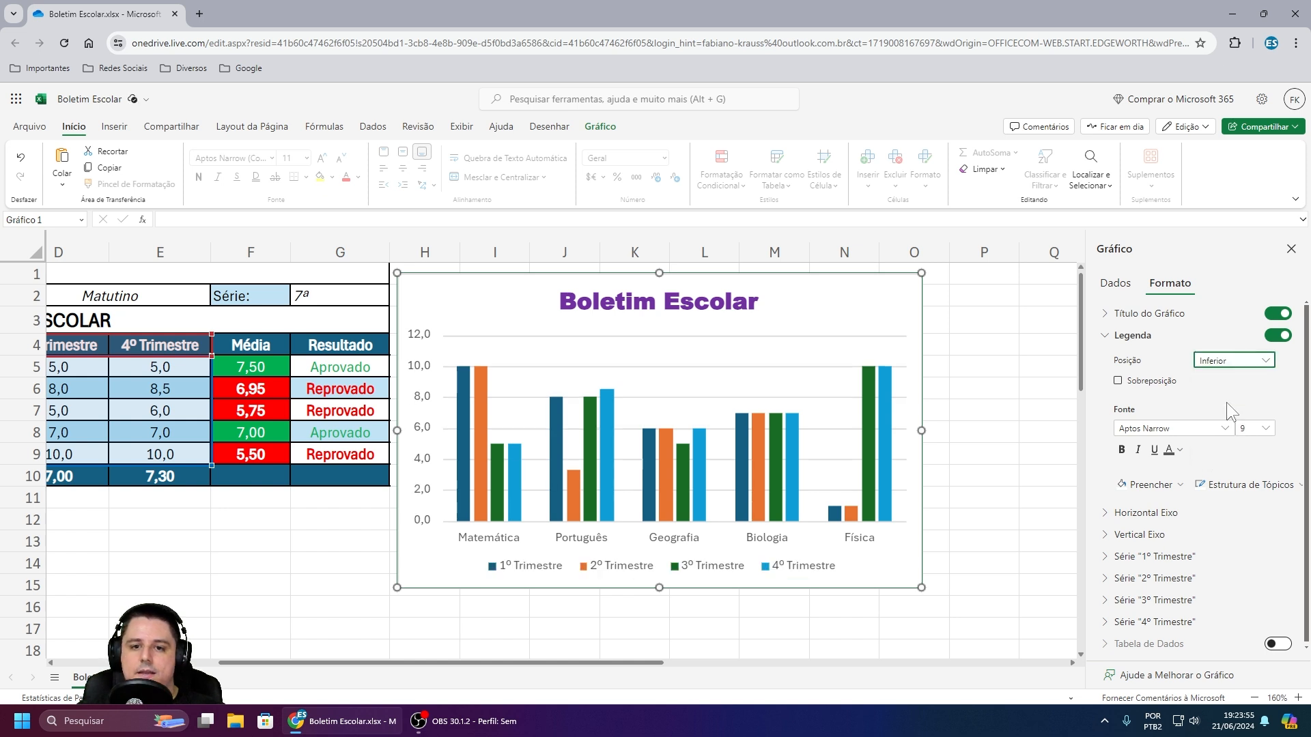
click(1221, 365)
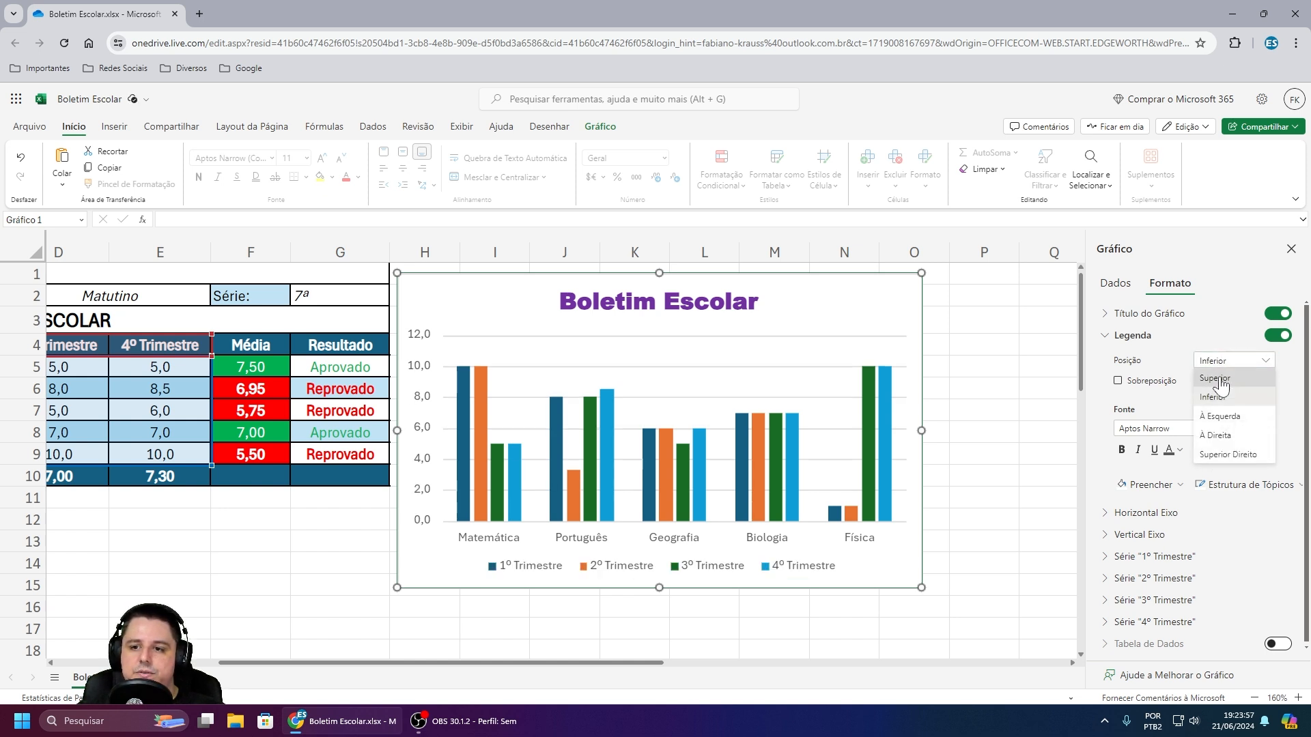
click(1229, 455)
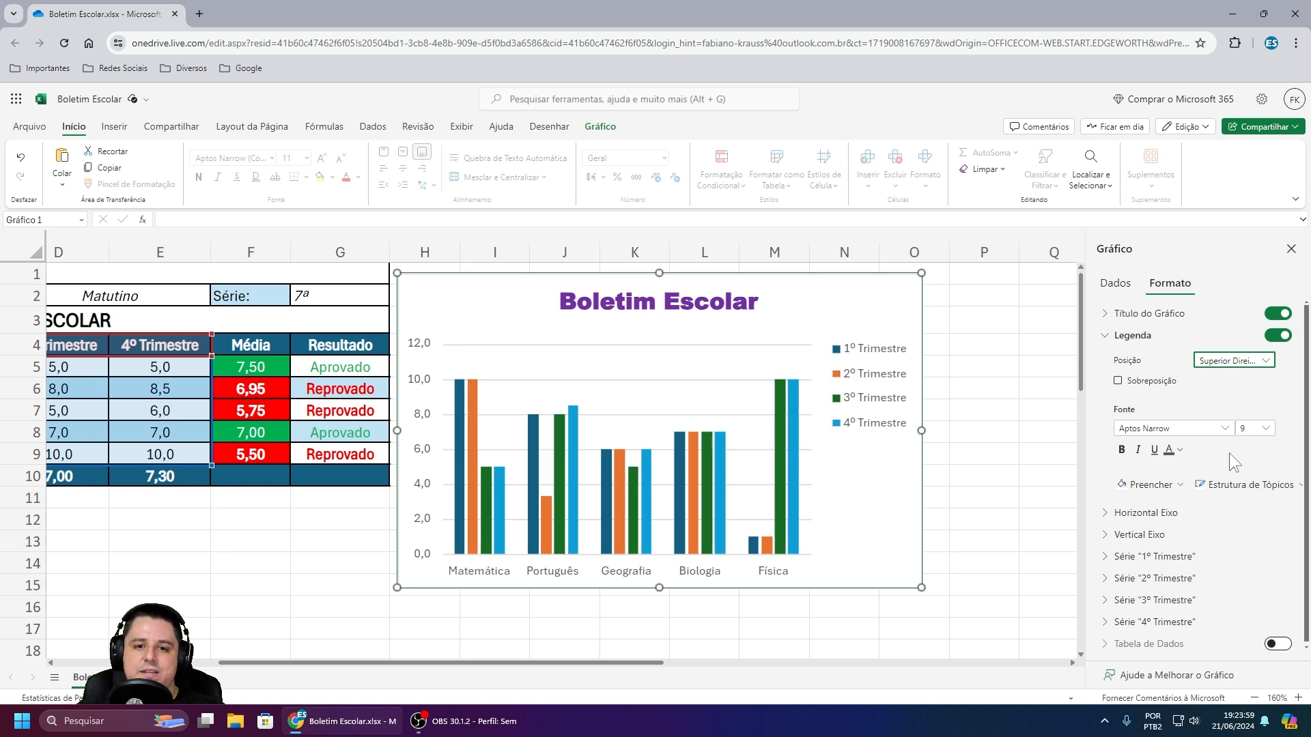
click(1226, 363)
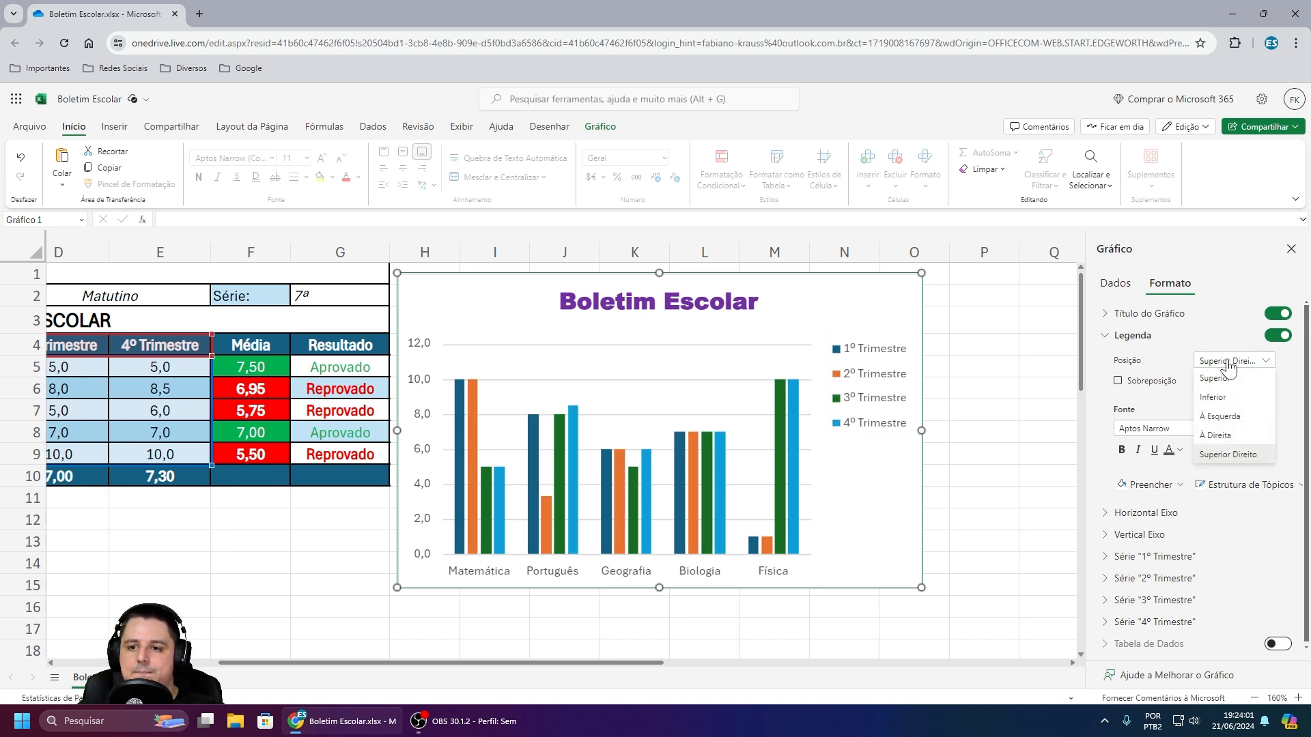
click(1221, 397)
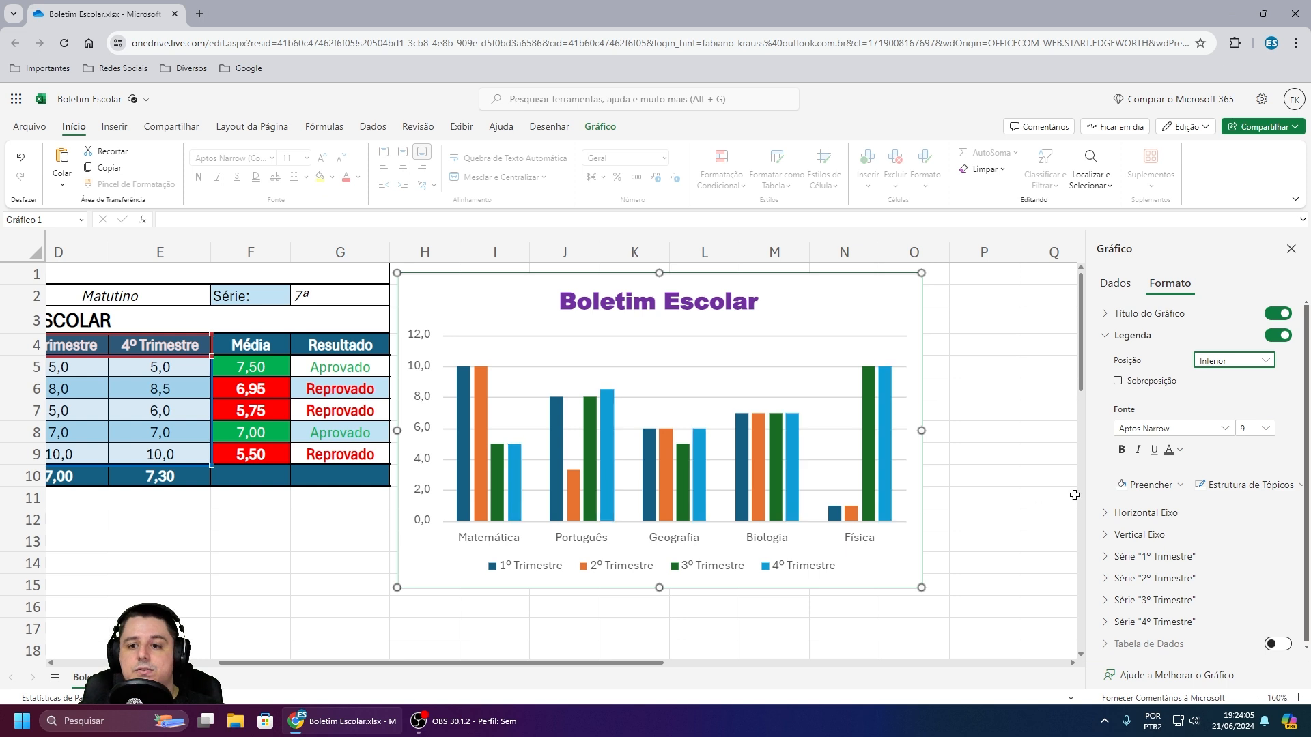
Step: Make the legend text italic, and set its font colour to black after trying red
click(1137, 450)
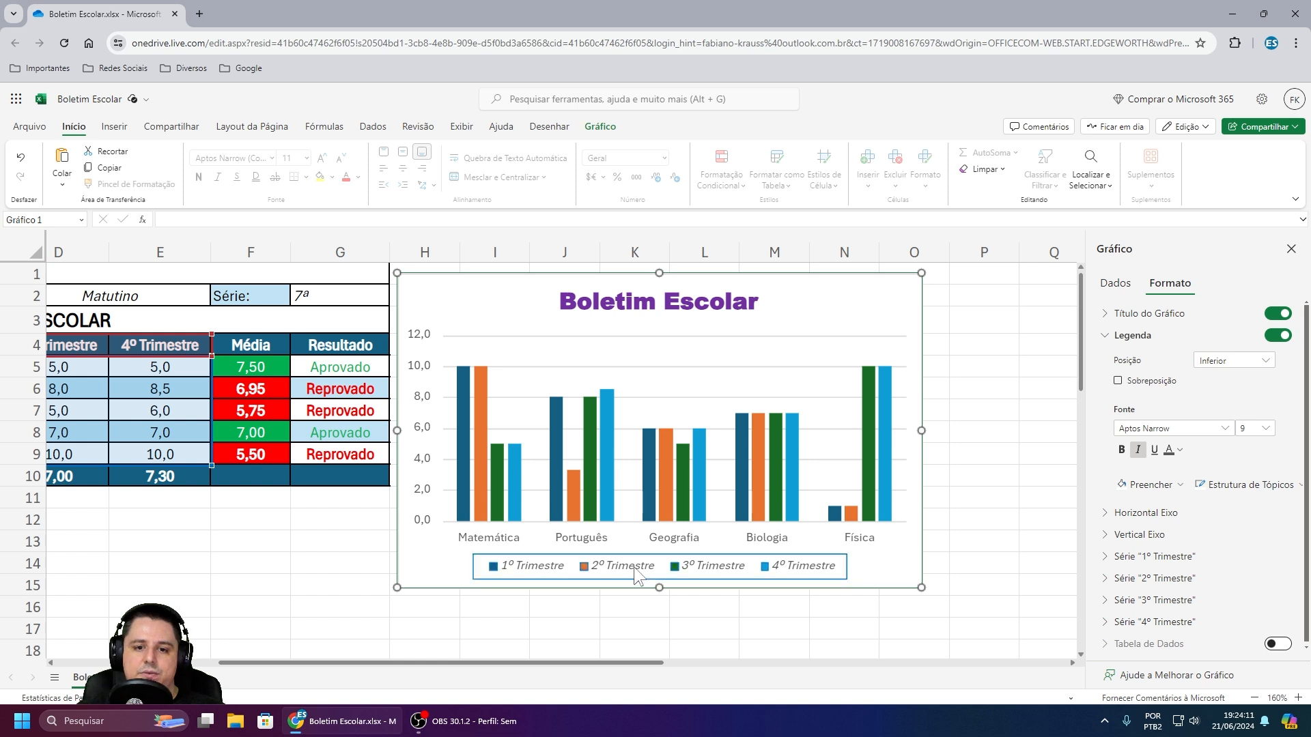
click(1180, 451)
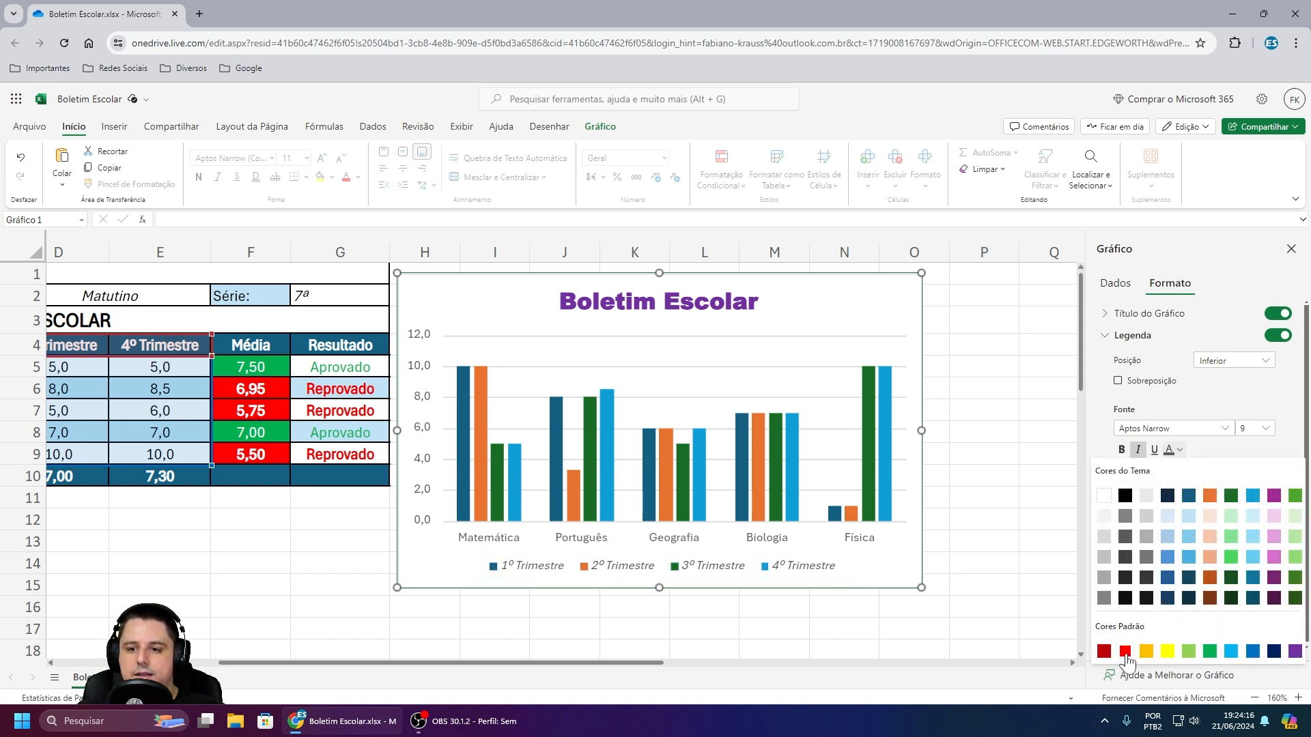
click(1125, 652)
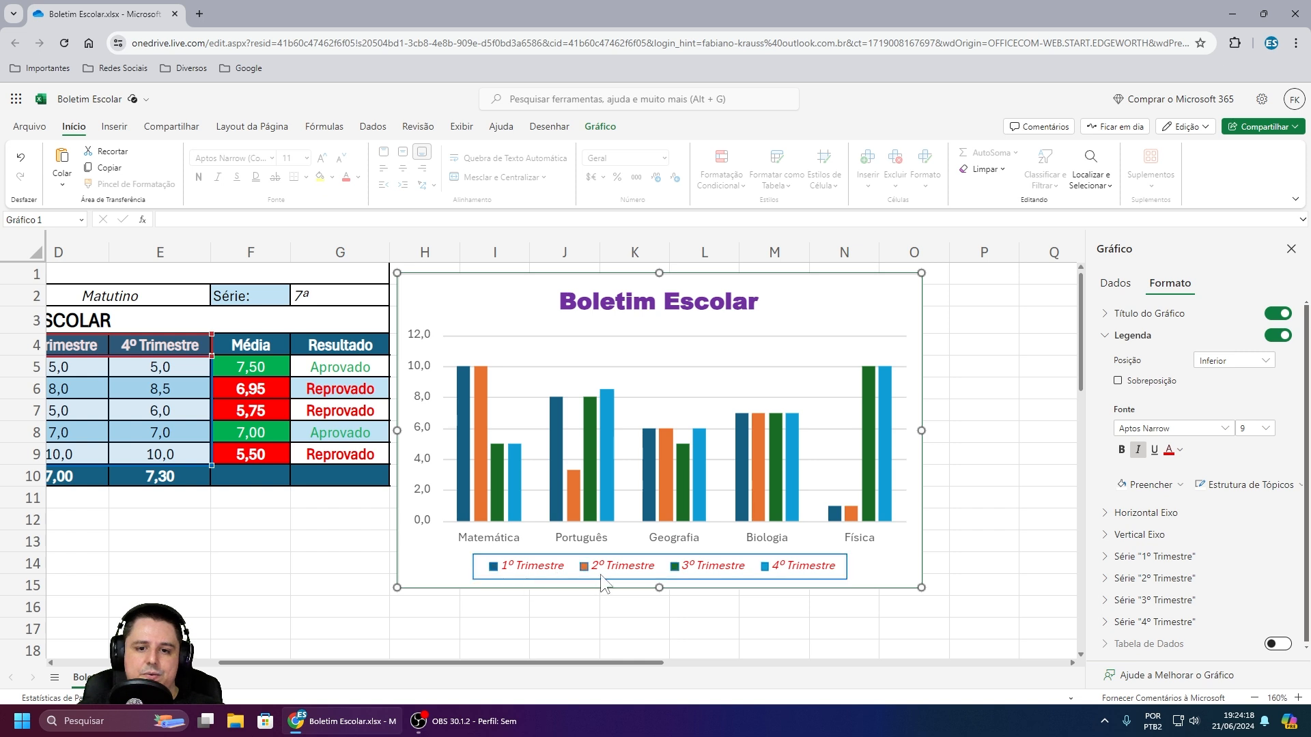
click(1183, 453)
click(1125, 500)
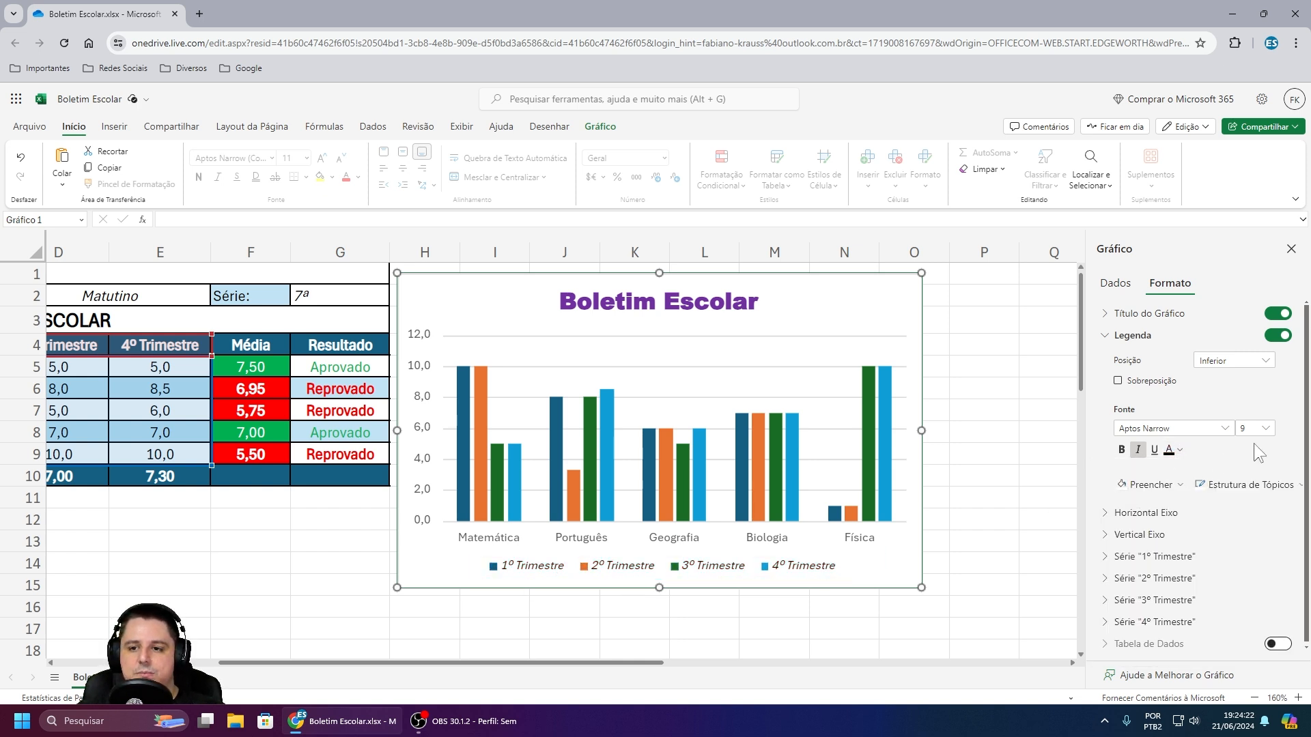
Step: In the horizontal axis format settings, set the gap width (Largura da Lacuna) to 224
click(1104, 336)
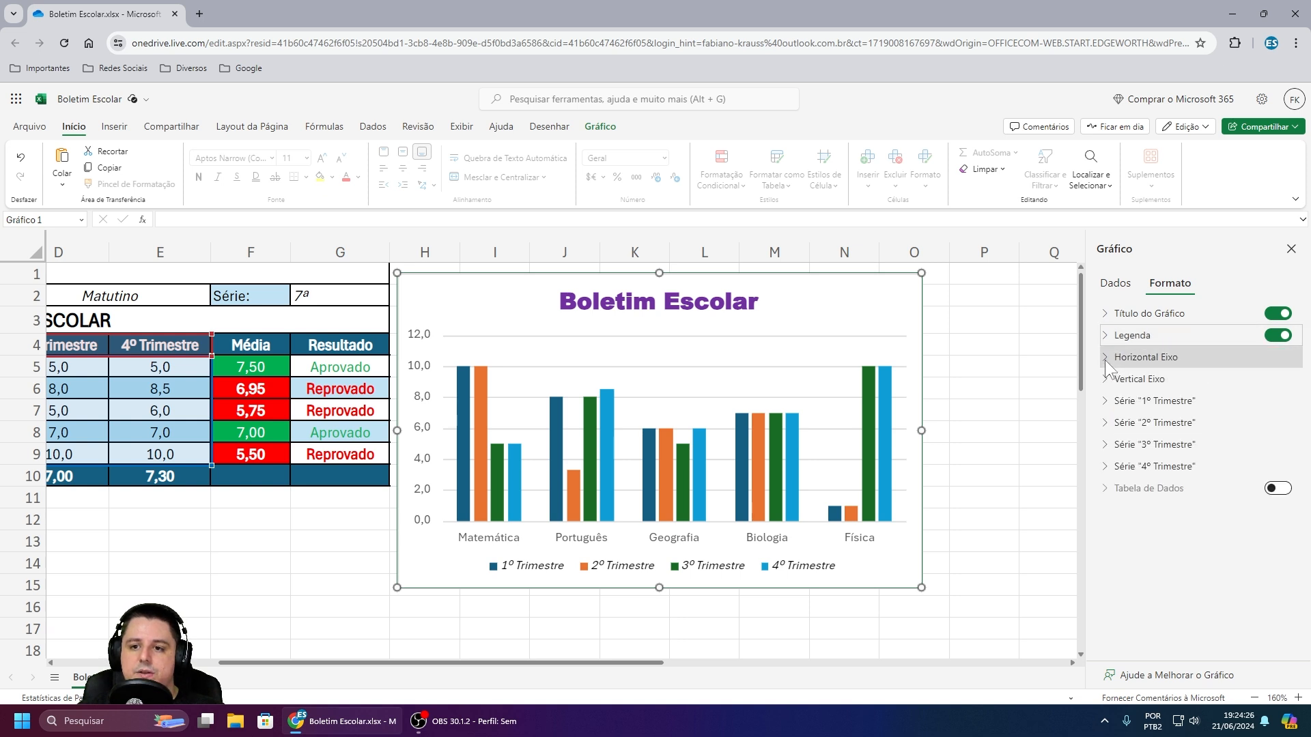
click(1105, 359)
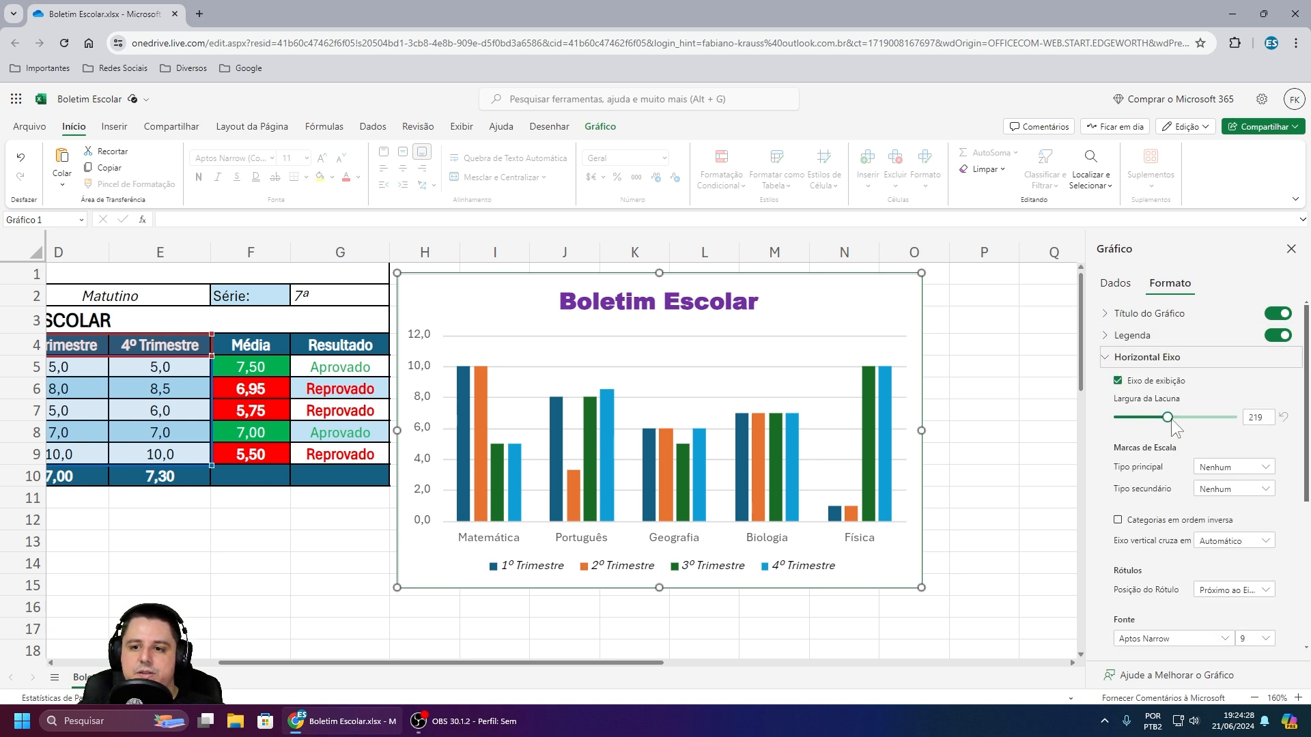
mouse_move(1171, 419)
mouse_down()
mouse_move(1189, 416)
mouse_move(1132, 419)
mouse_move(1152, 418)
mouse_up()
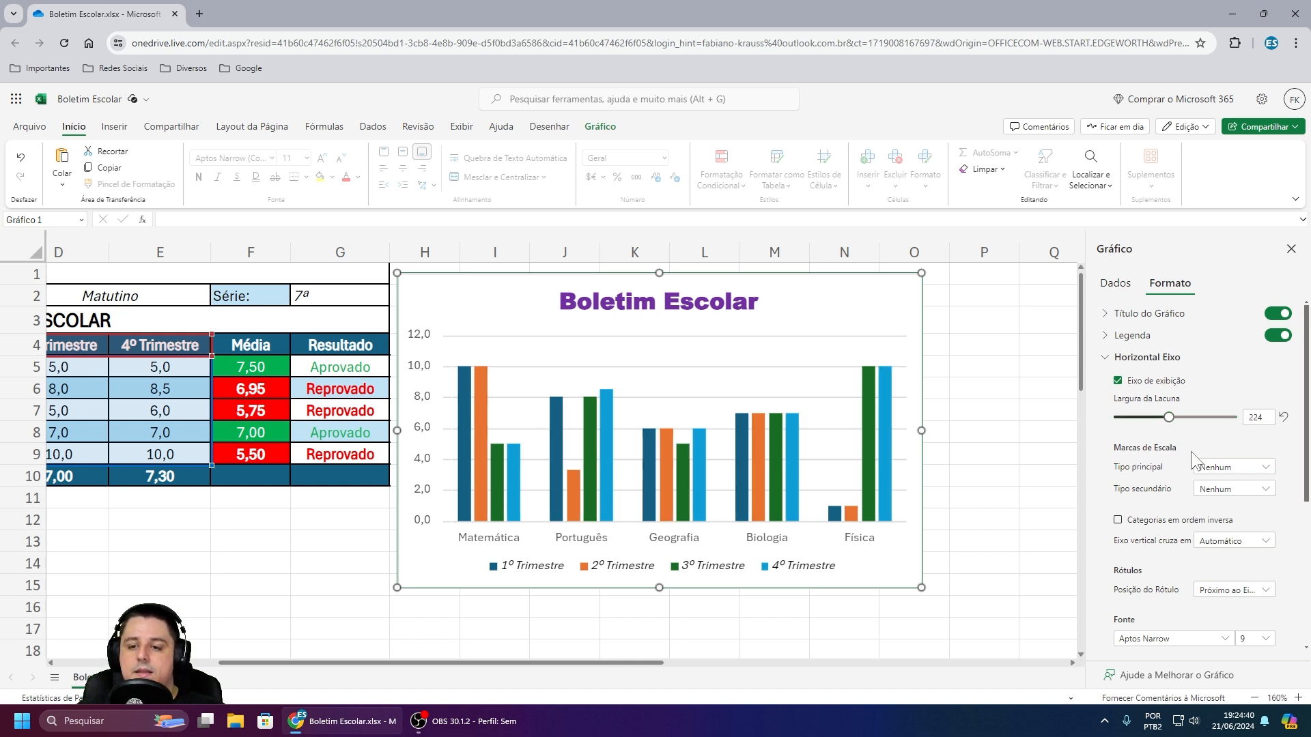
Step: Hide the horizontal axis with the Eixo de exibição option, and show it again
click(1118, 381)
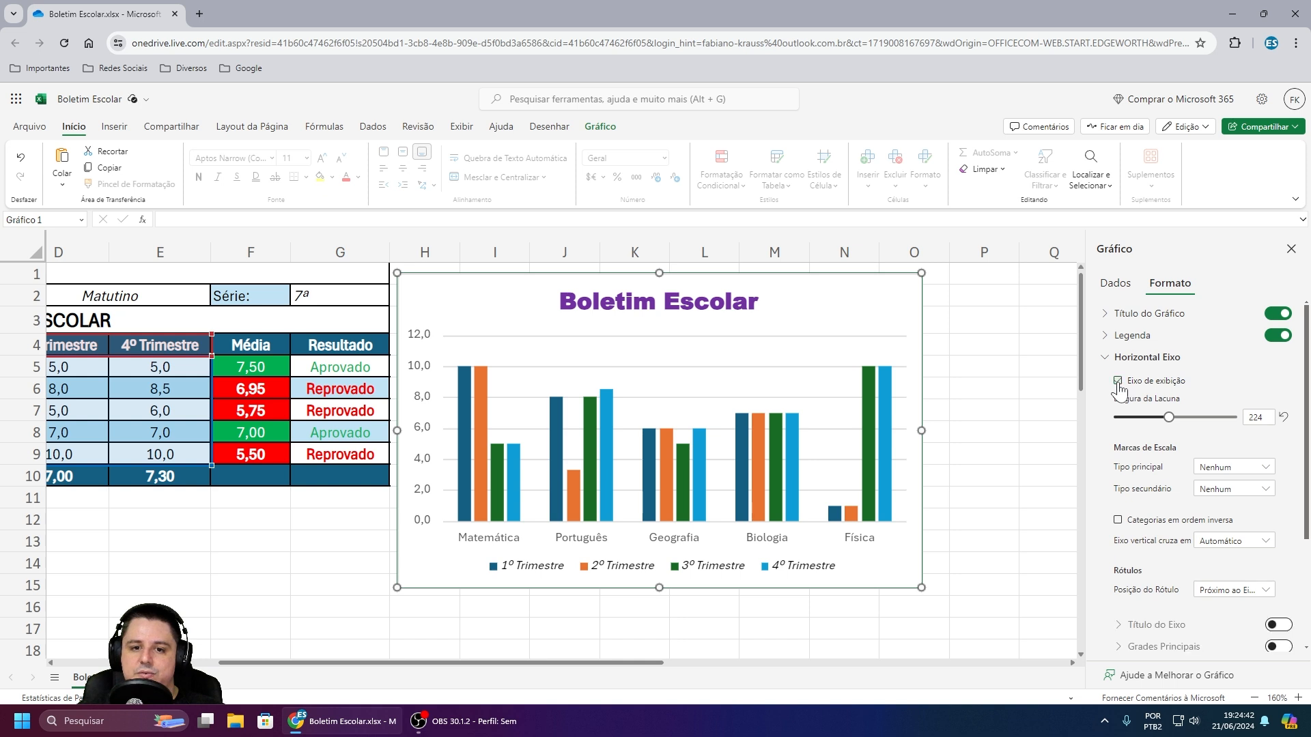
click(1118, 381)
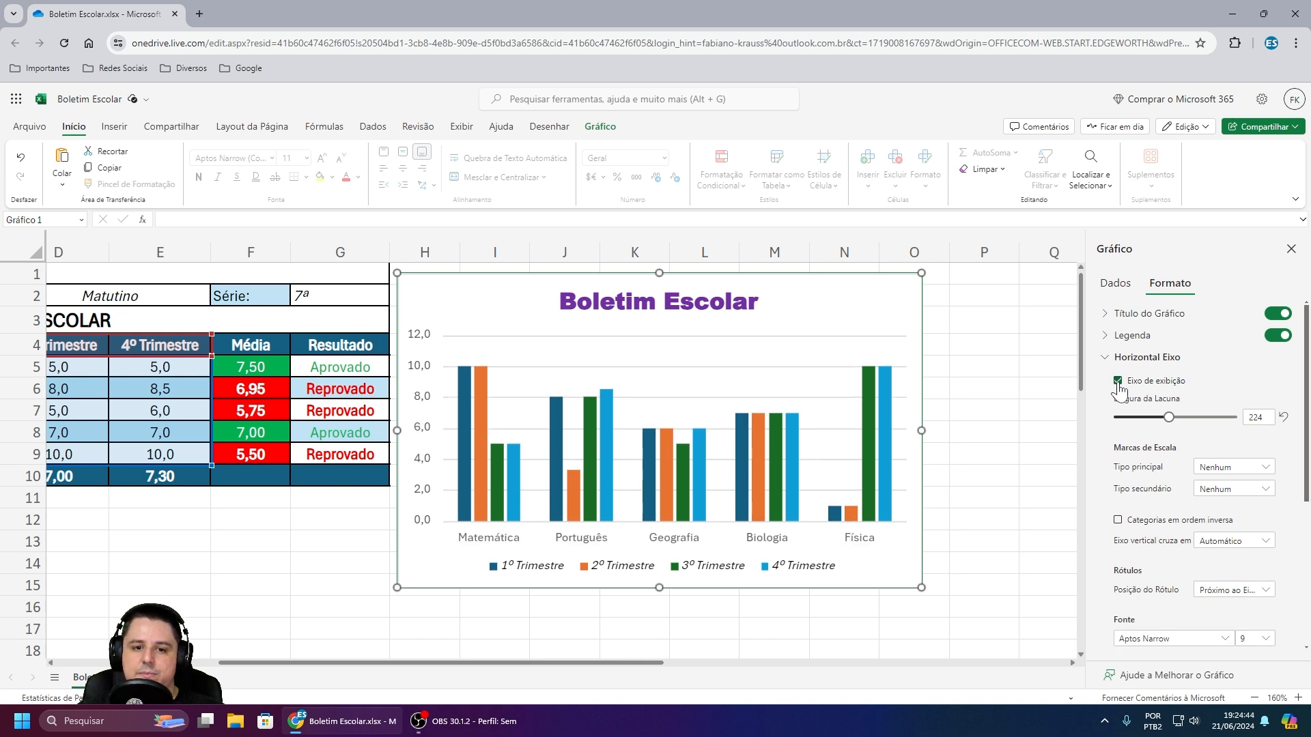
click(1118, 381)
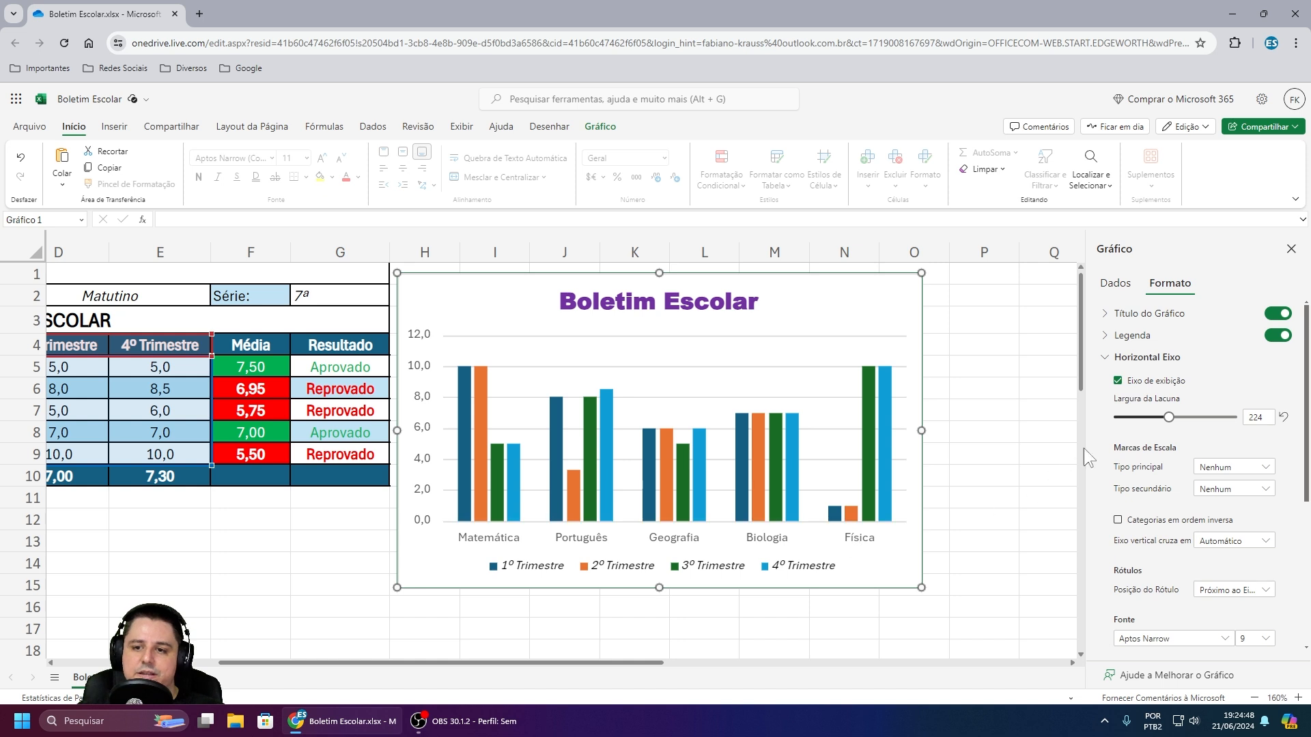
click(1118, 381)
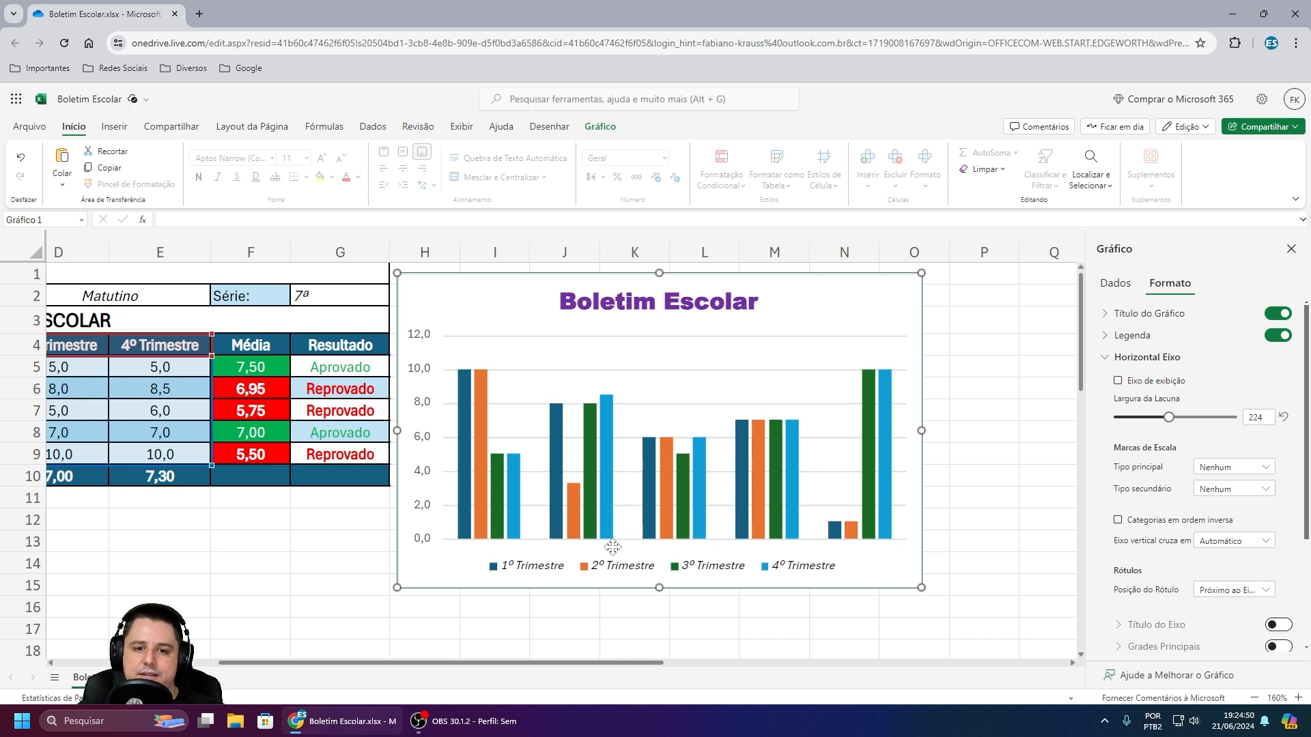
click(1118, 381)
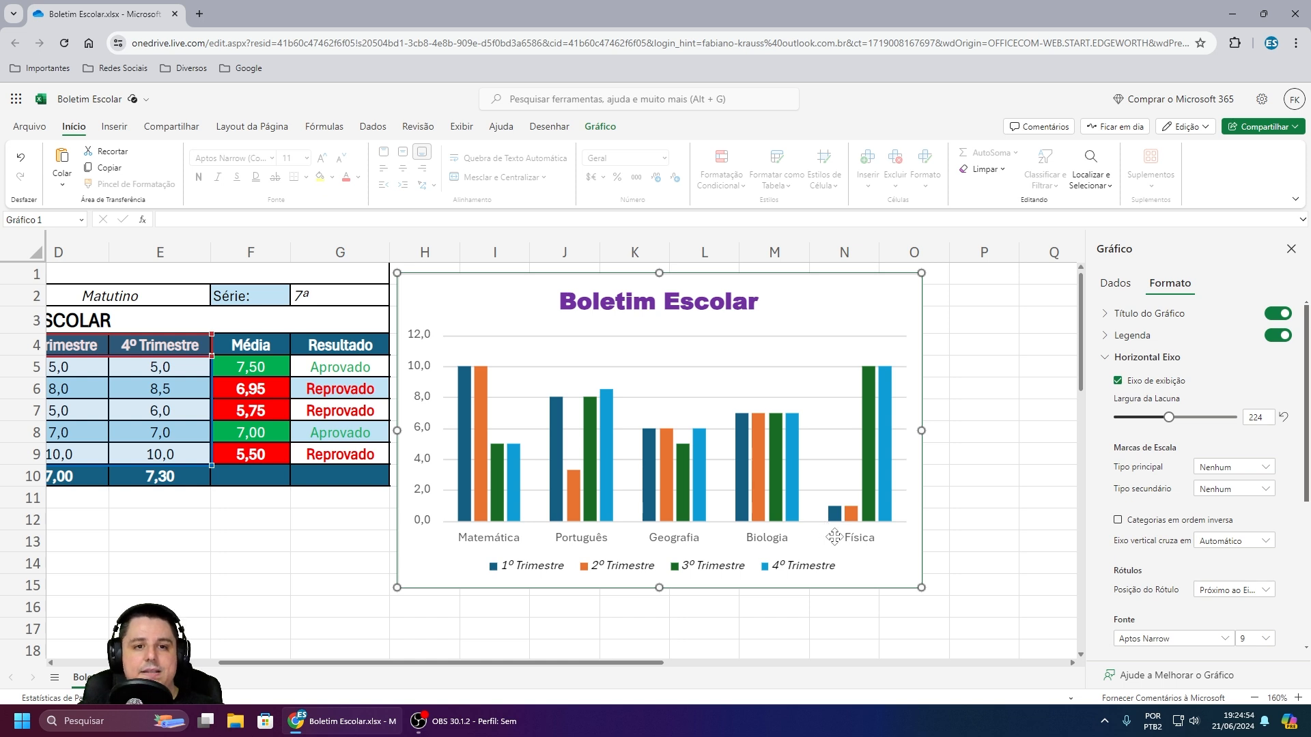
Step: Try the Categorias em ordem inversa option on the horizontal axis twice, switching it off again each time
drag(591, 662, 407, 667)
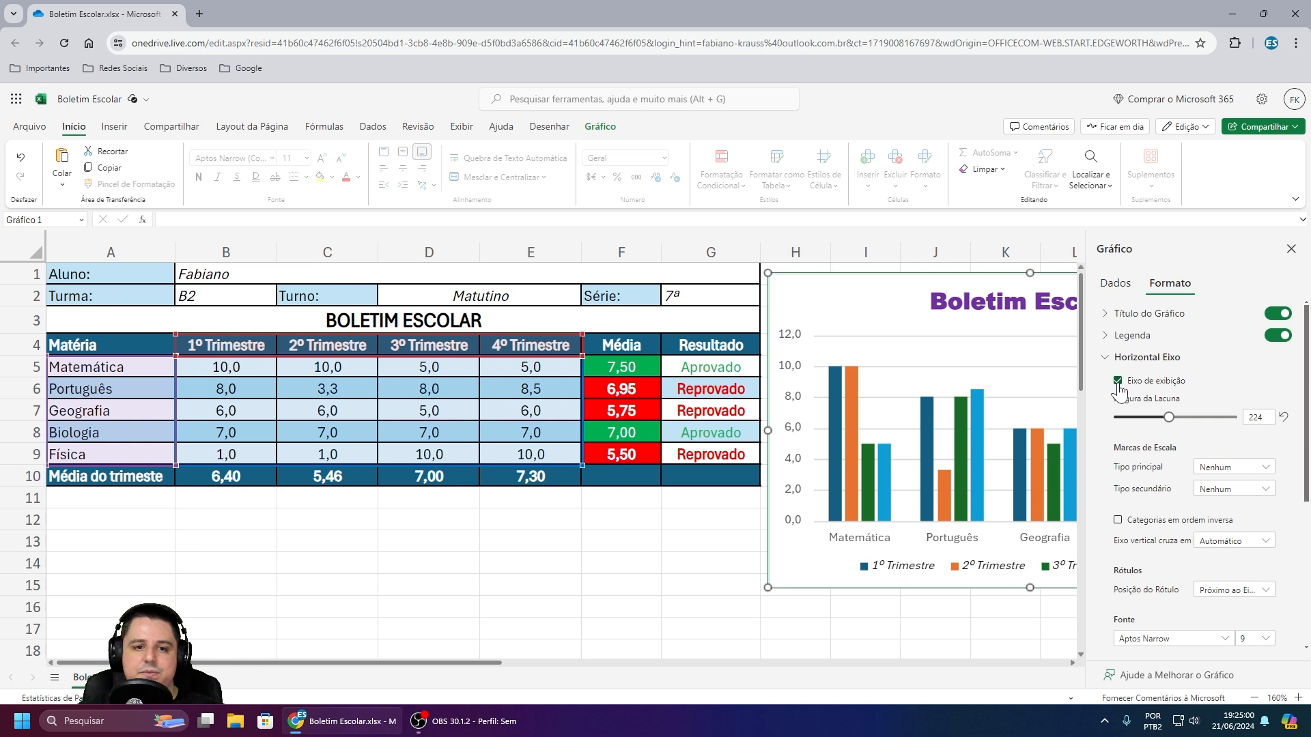
drag(362, 663, 552, 663)
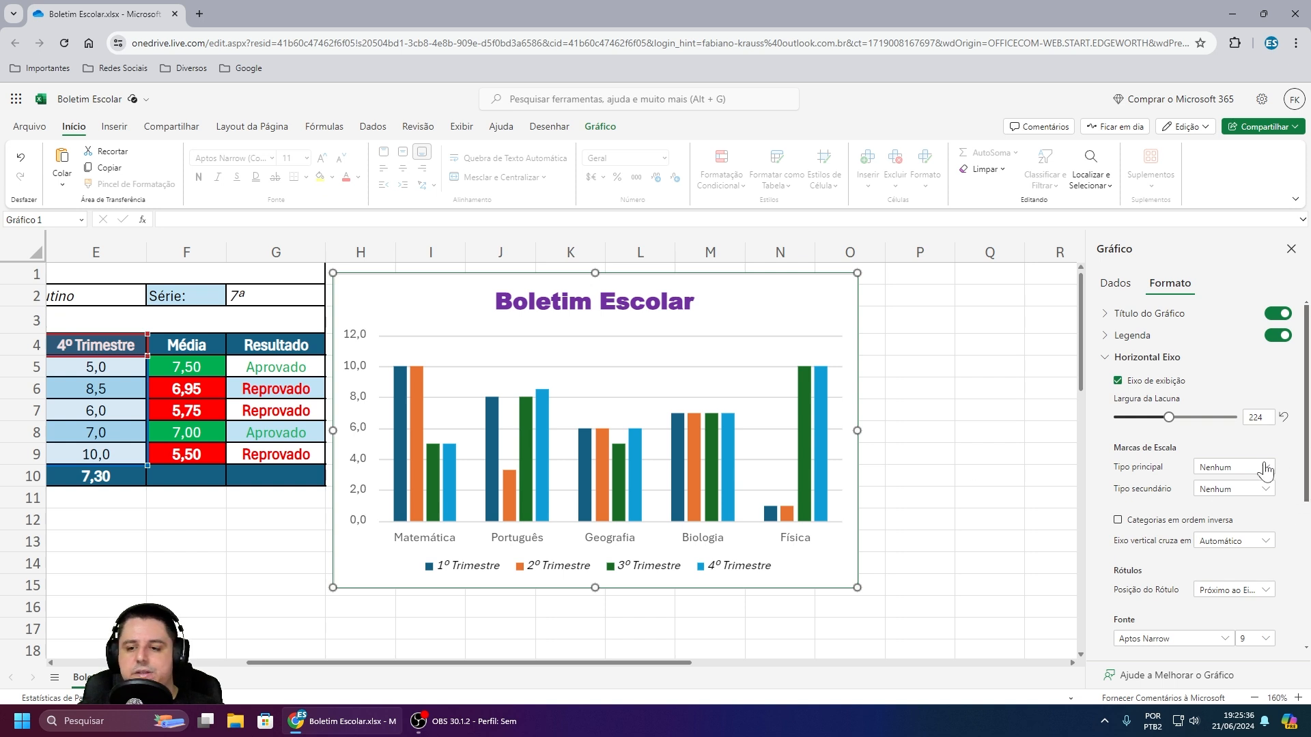
scroll(1191, 519, down, 1)
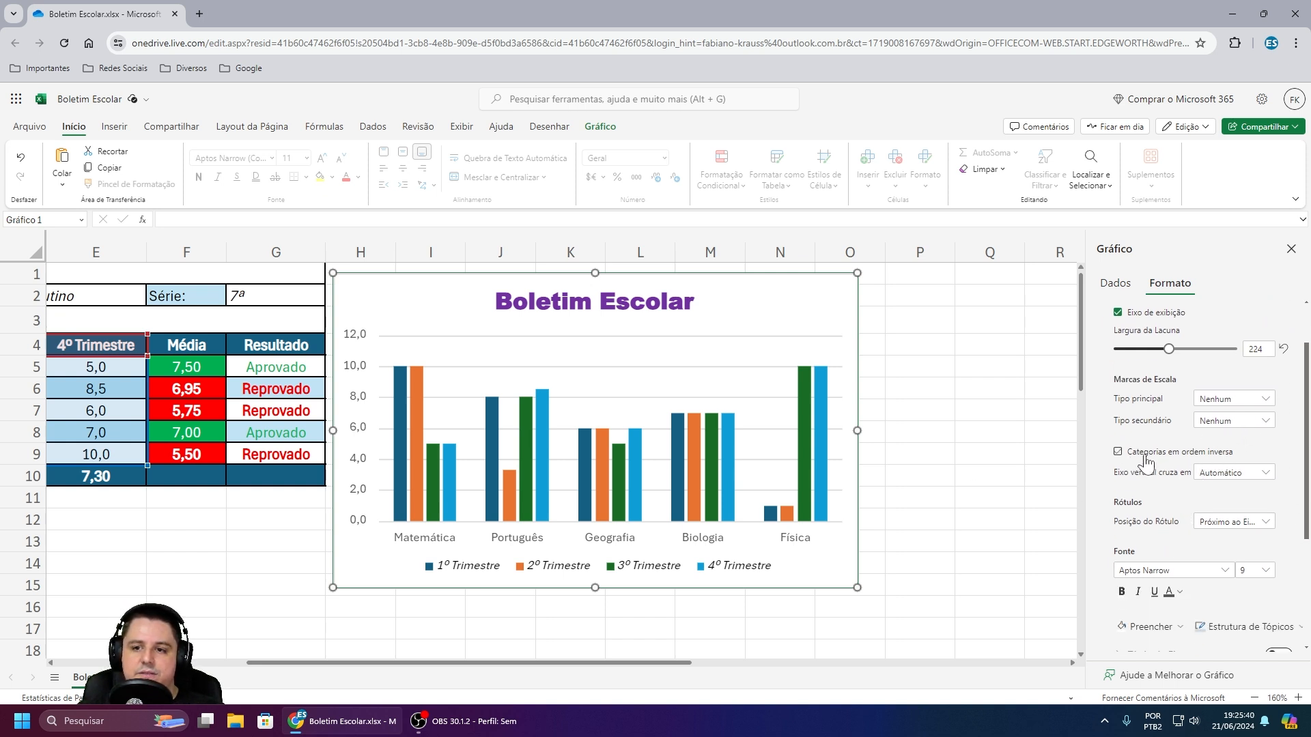
click(1119, 452)
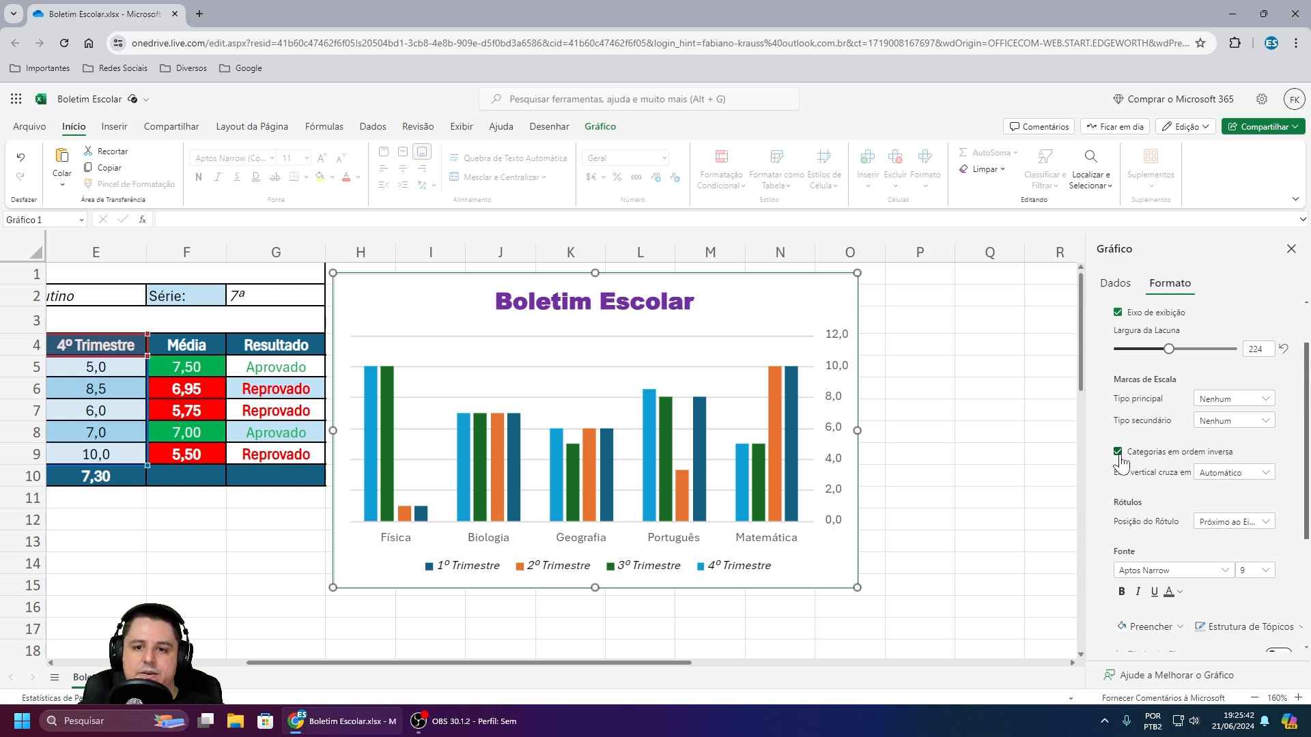
click(1118, 453)
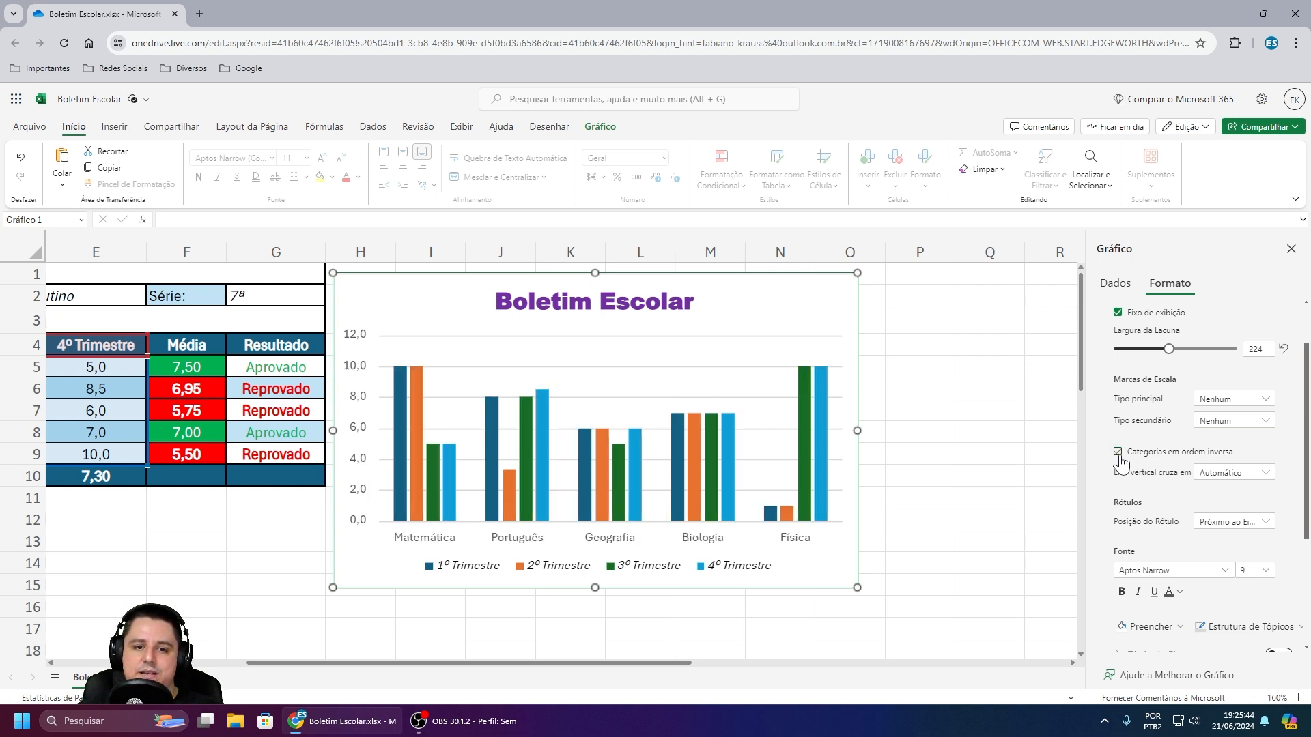
click(1118, 453)
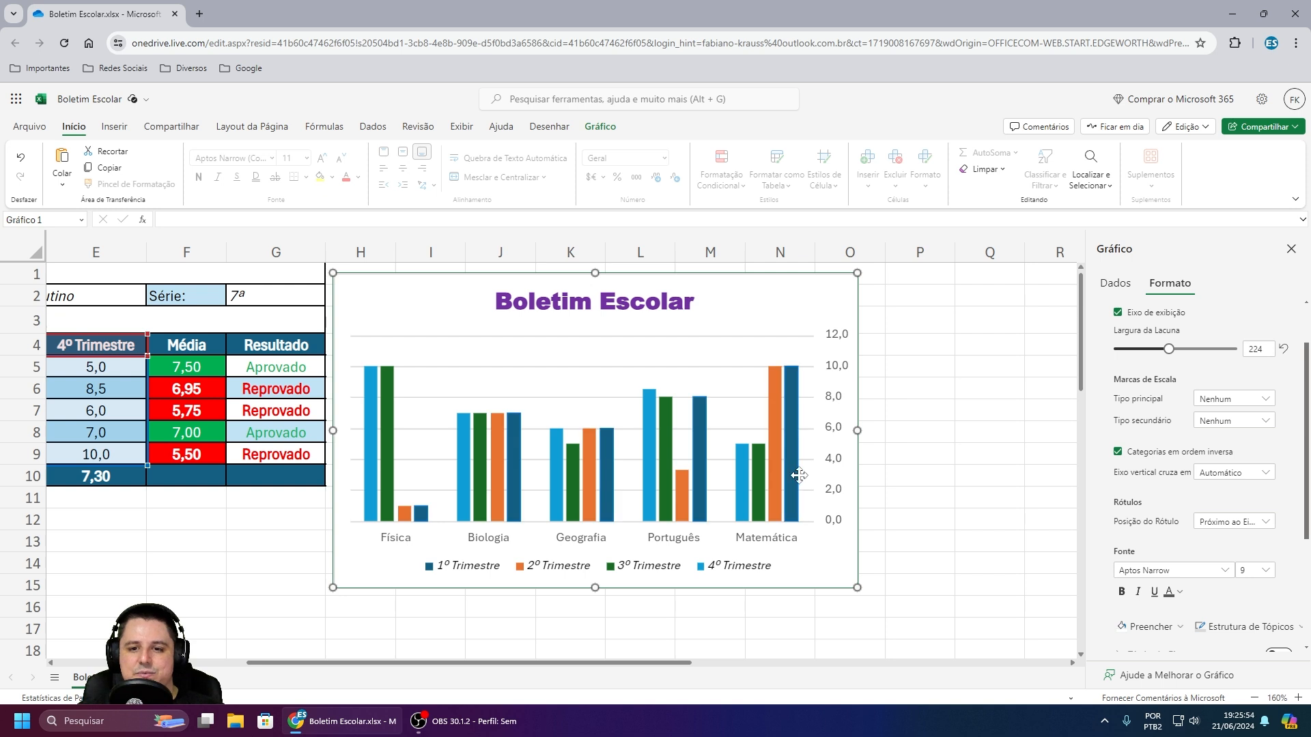
click(1118, 452)
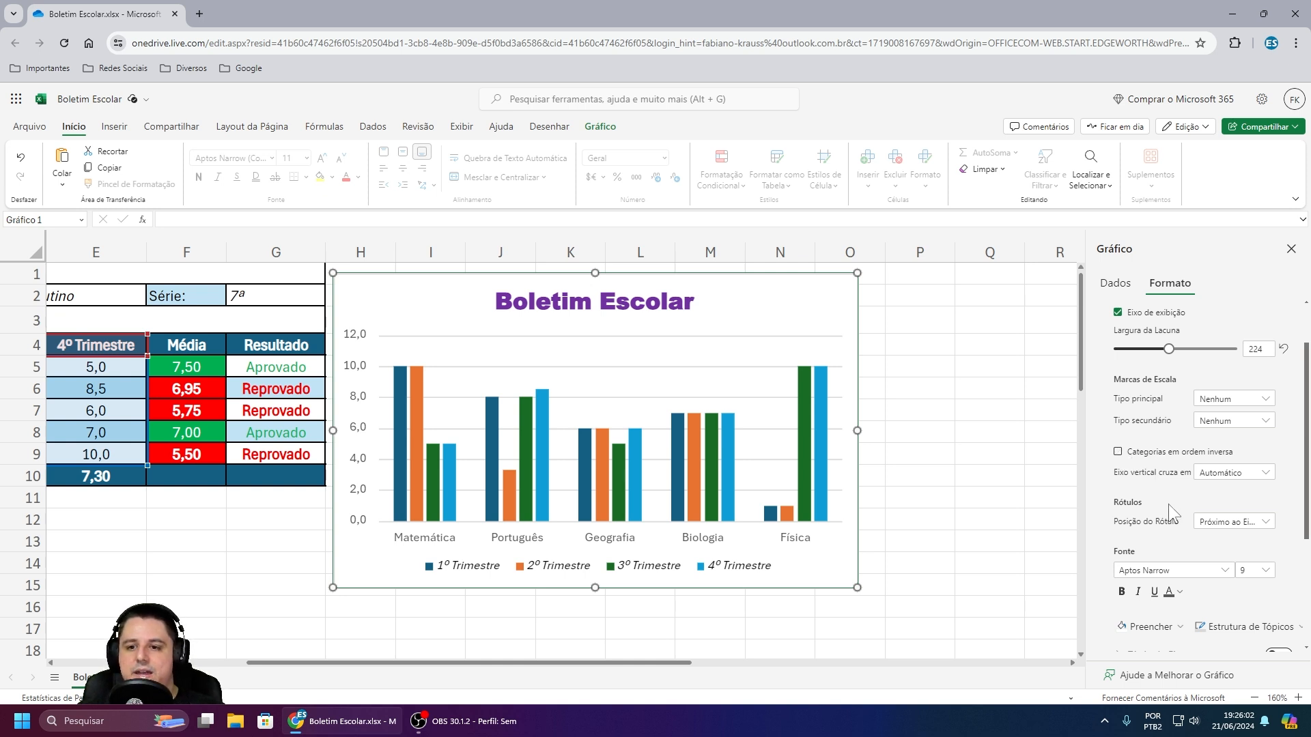
Step: Try the Alto, Baixo, Próximo ao Eixo and Nenhum label positions for the horizontal axis
scroll(1188, 489, down, 2)
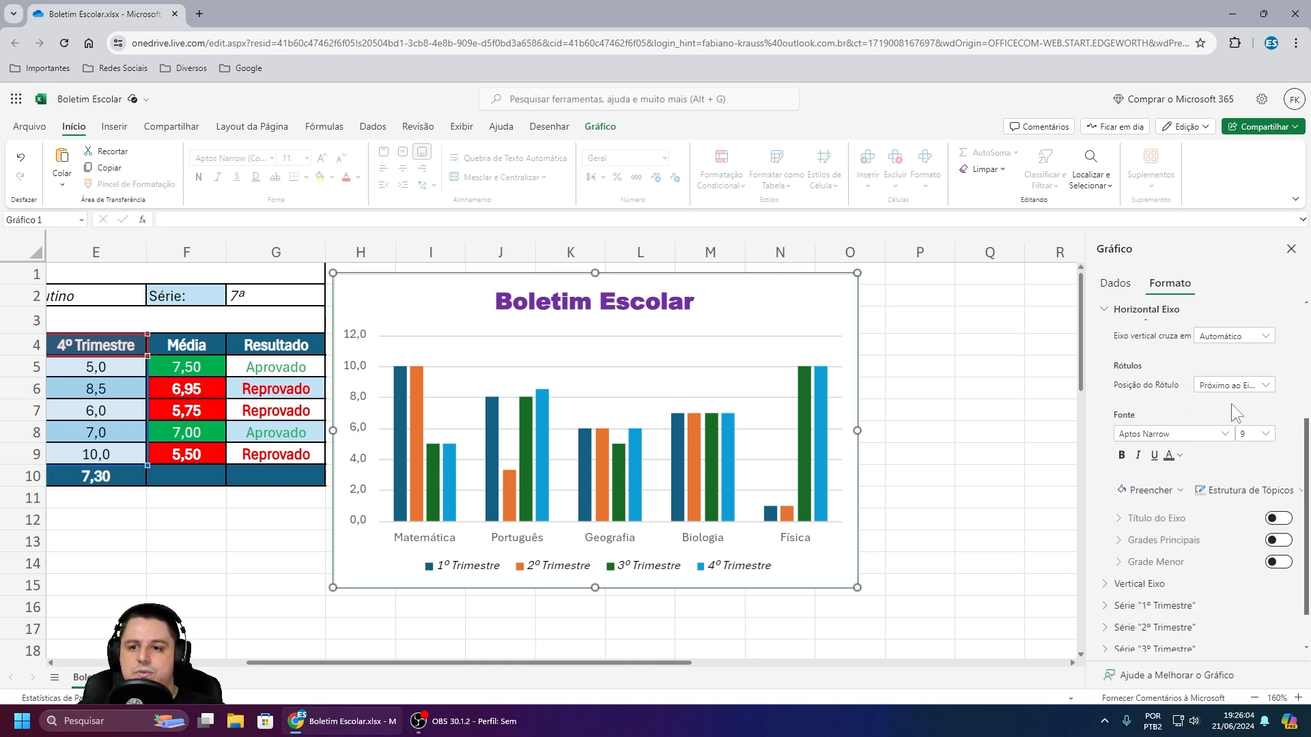
click(1266, 385)
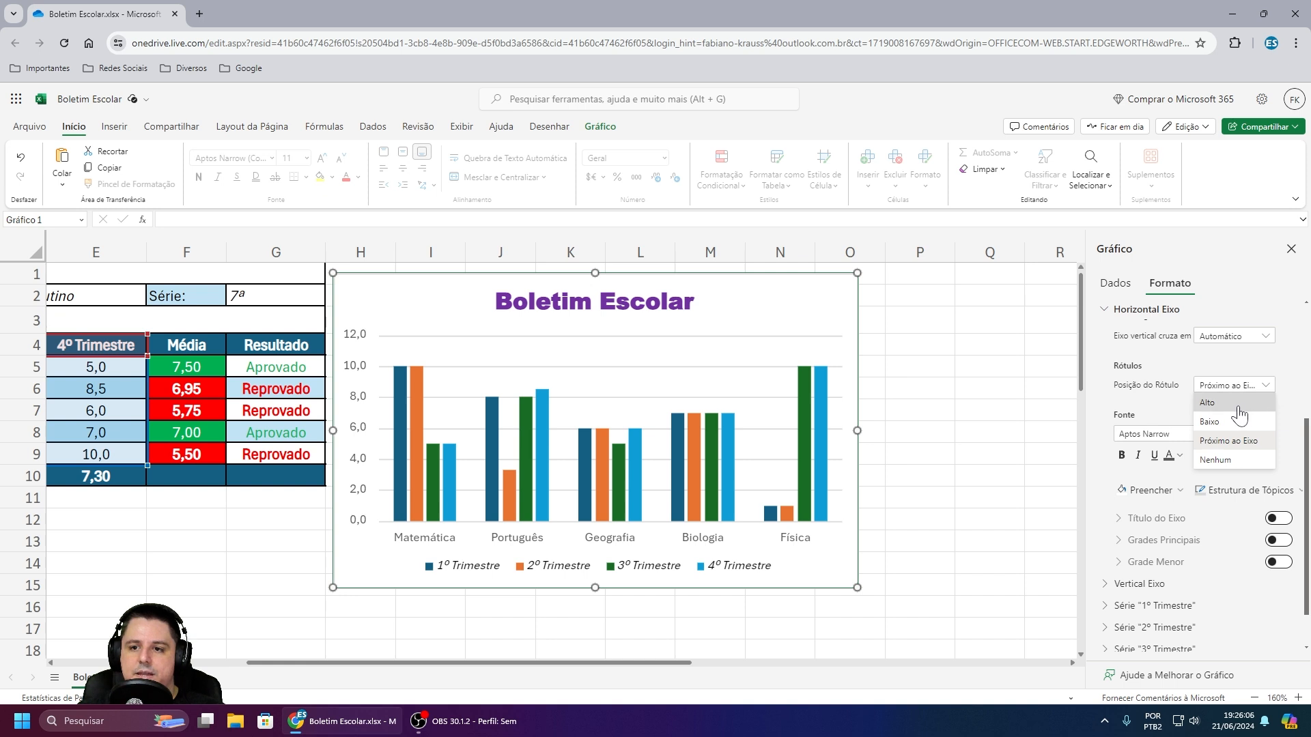
click(1238, 402)
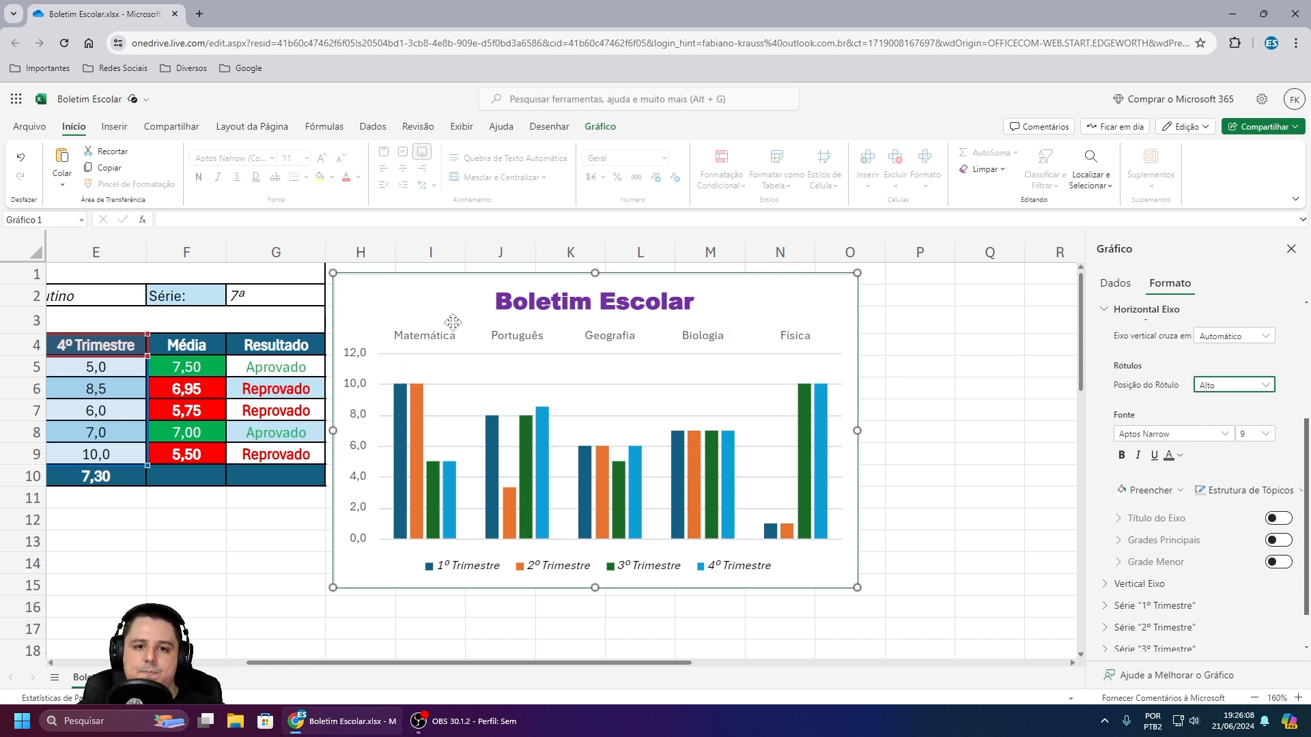
click(1225, 389)
click(1225, 419)
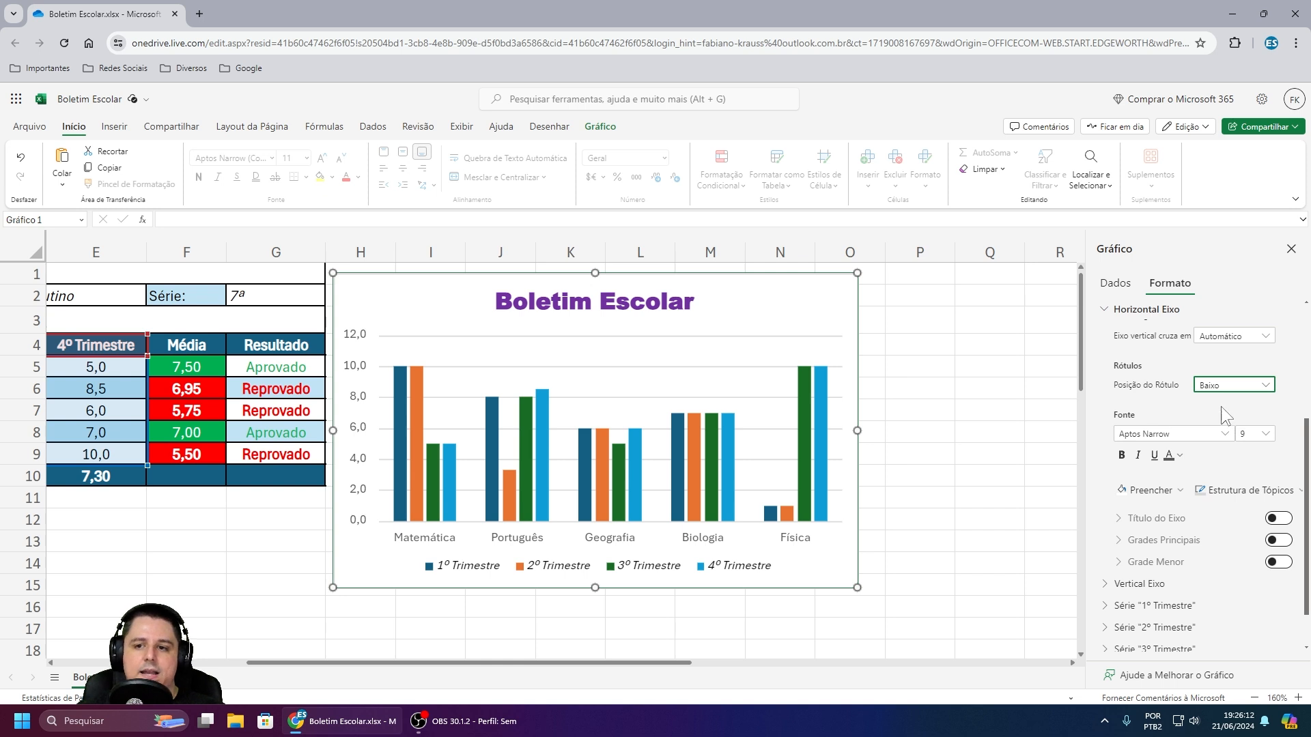
click(1229, 385)
click(1225, 437)
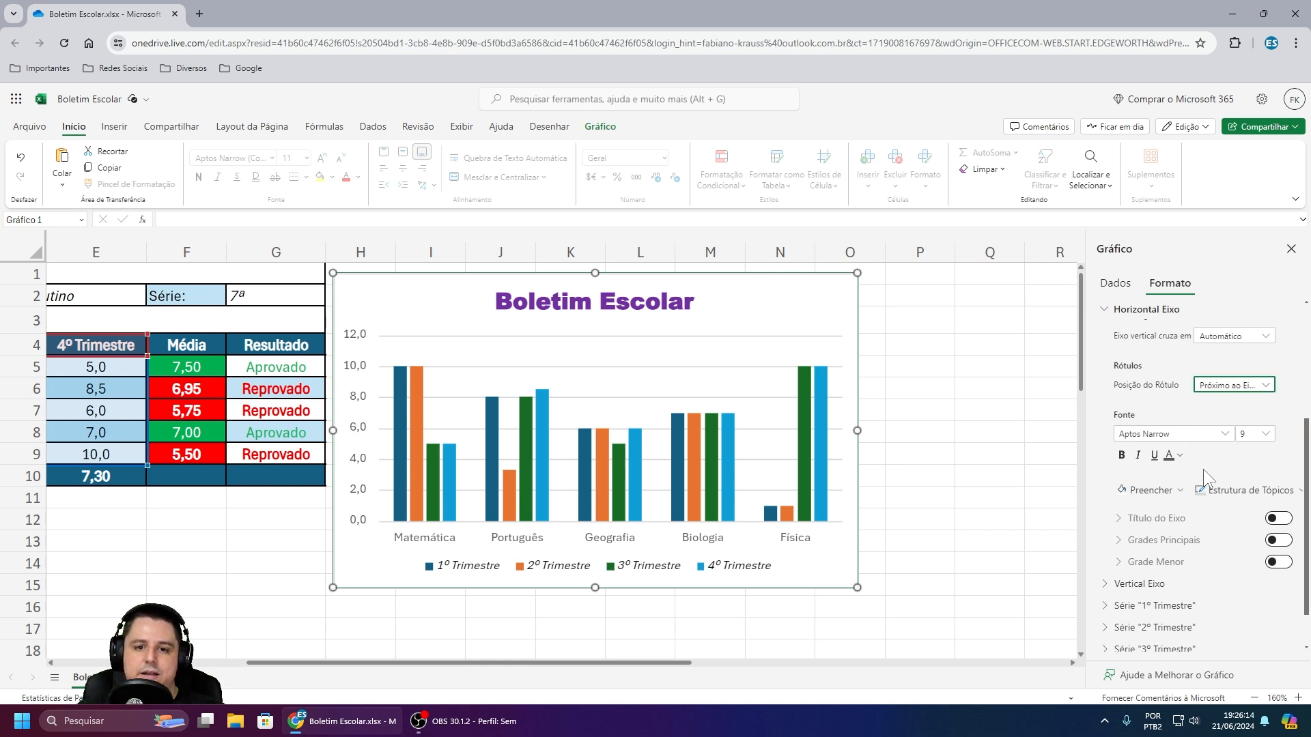
click(1229, 385)
click(1223, 460)
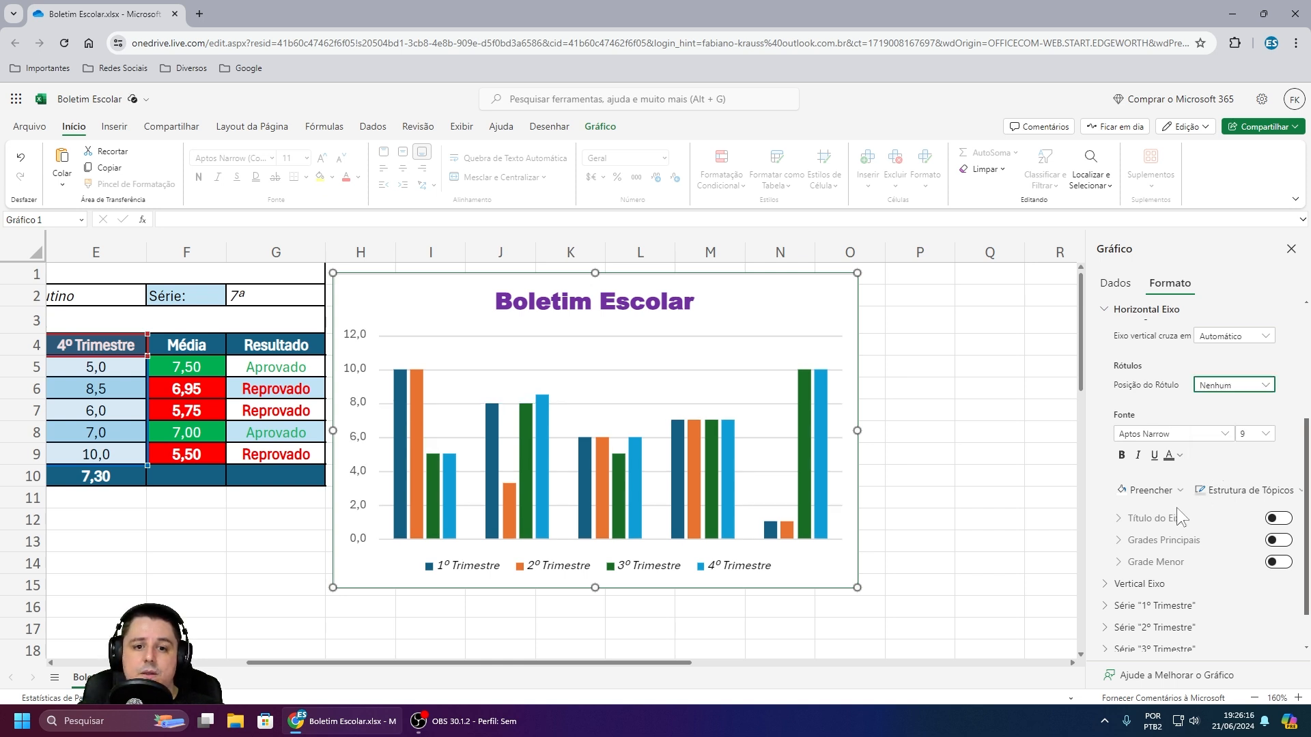
Step: Set the horizontal axis label position to Baixo and make the axis labels bold
click(1232, 388)
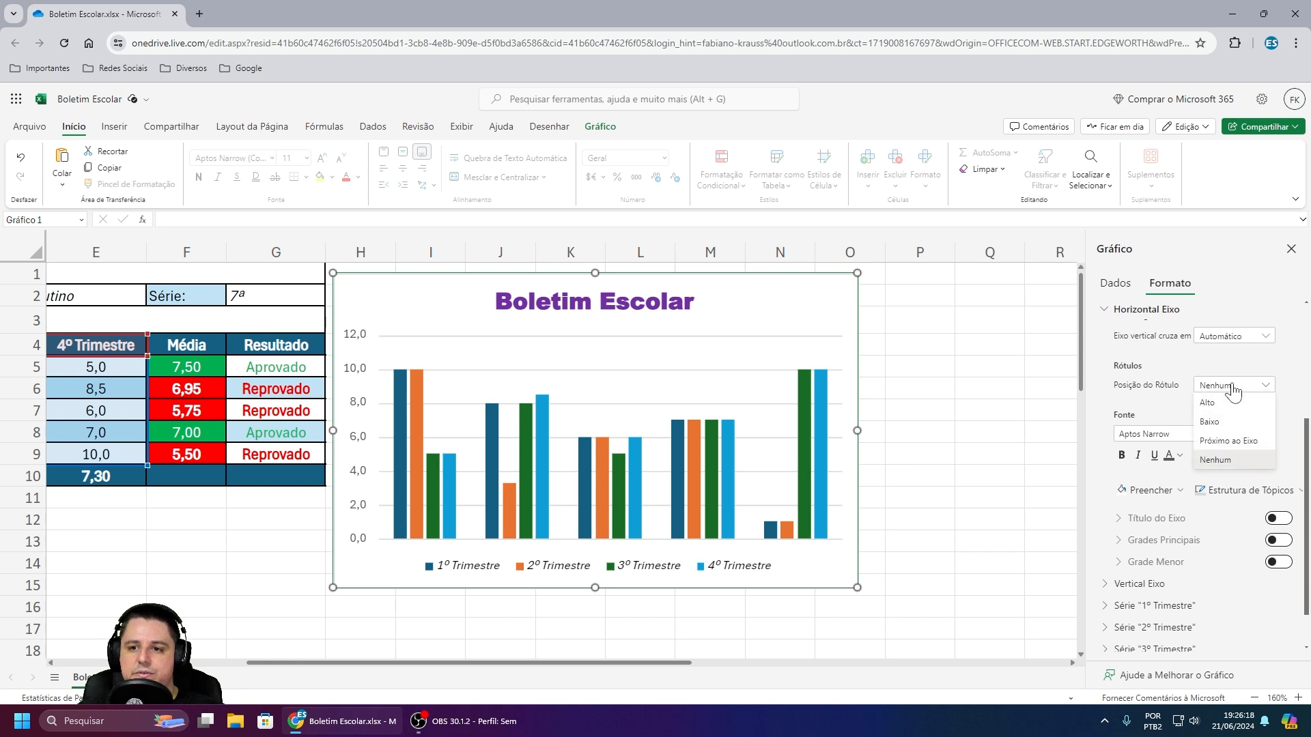
click(1219, 421)
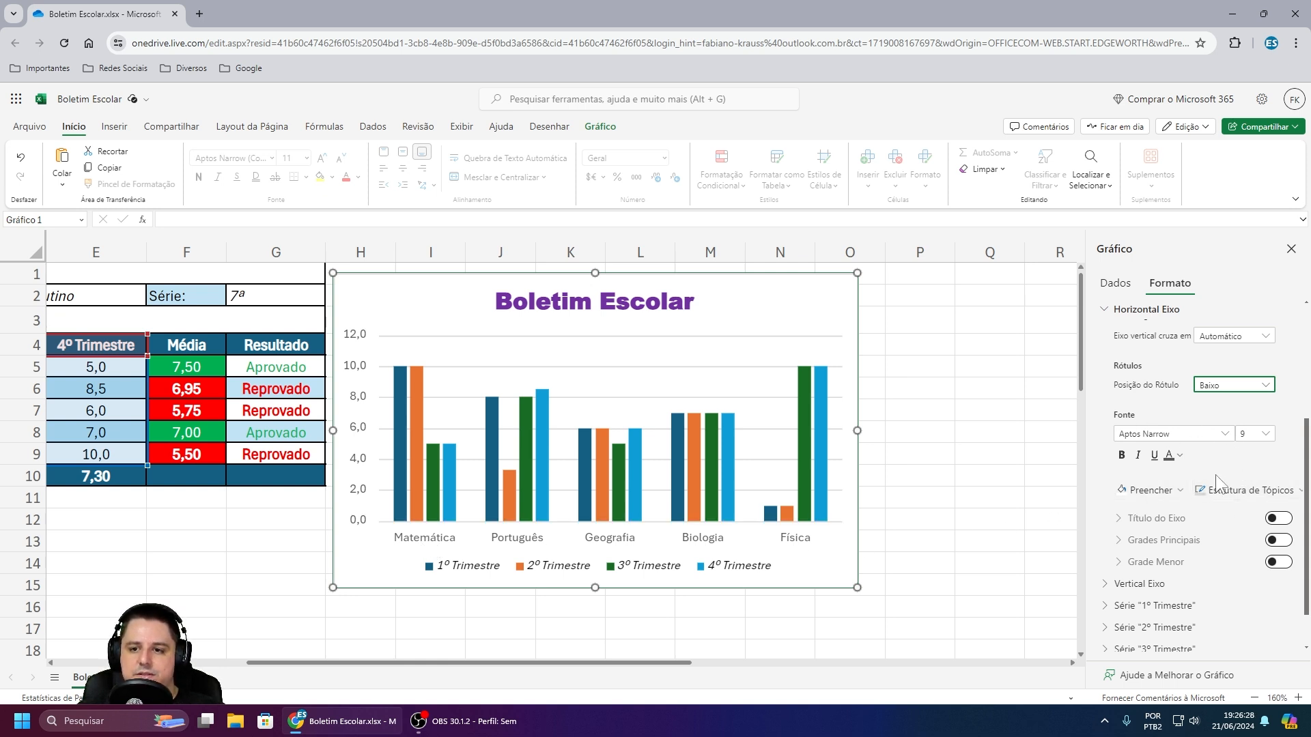
click(1121, 455)
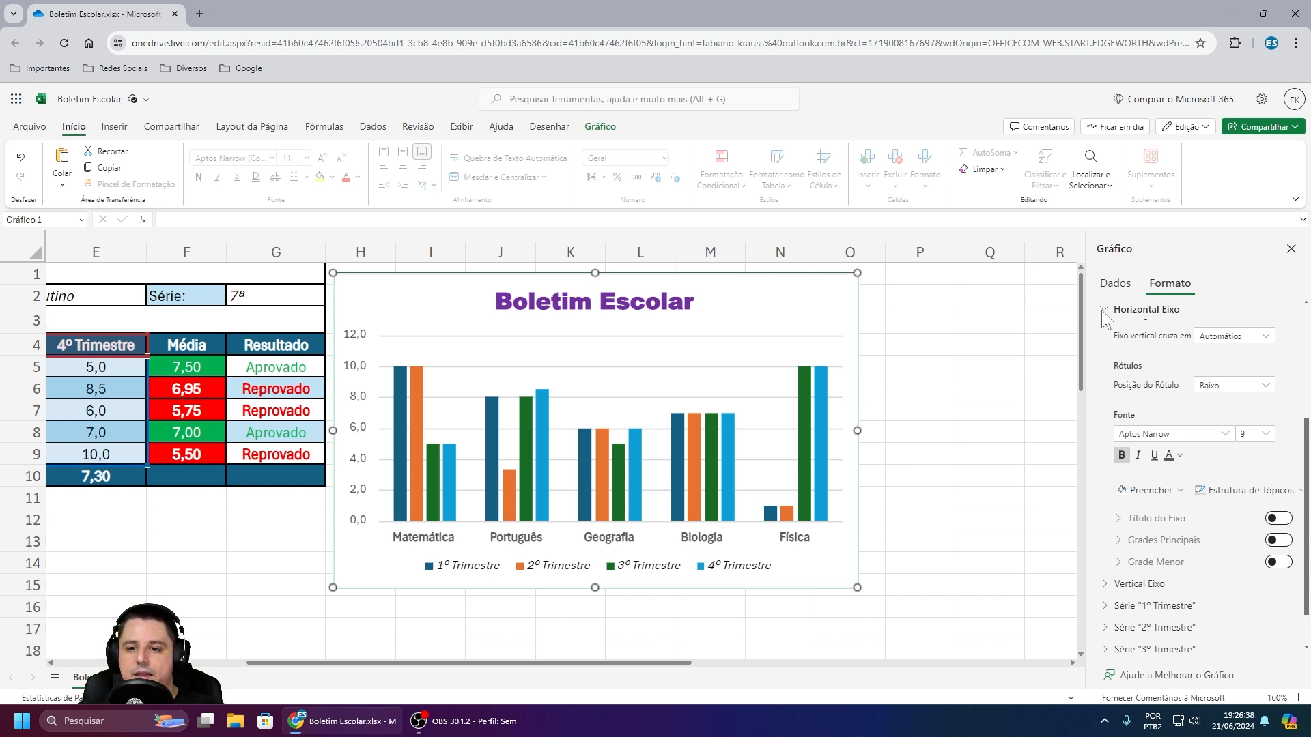
Step: In the vertical axis format settings, hide the axis and show it again, and set its maximum limit to 10
click(1105, 584)
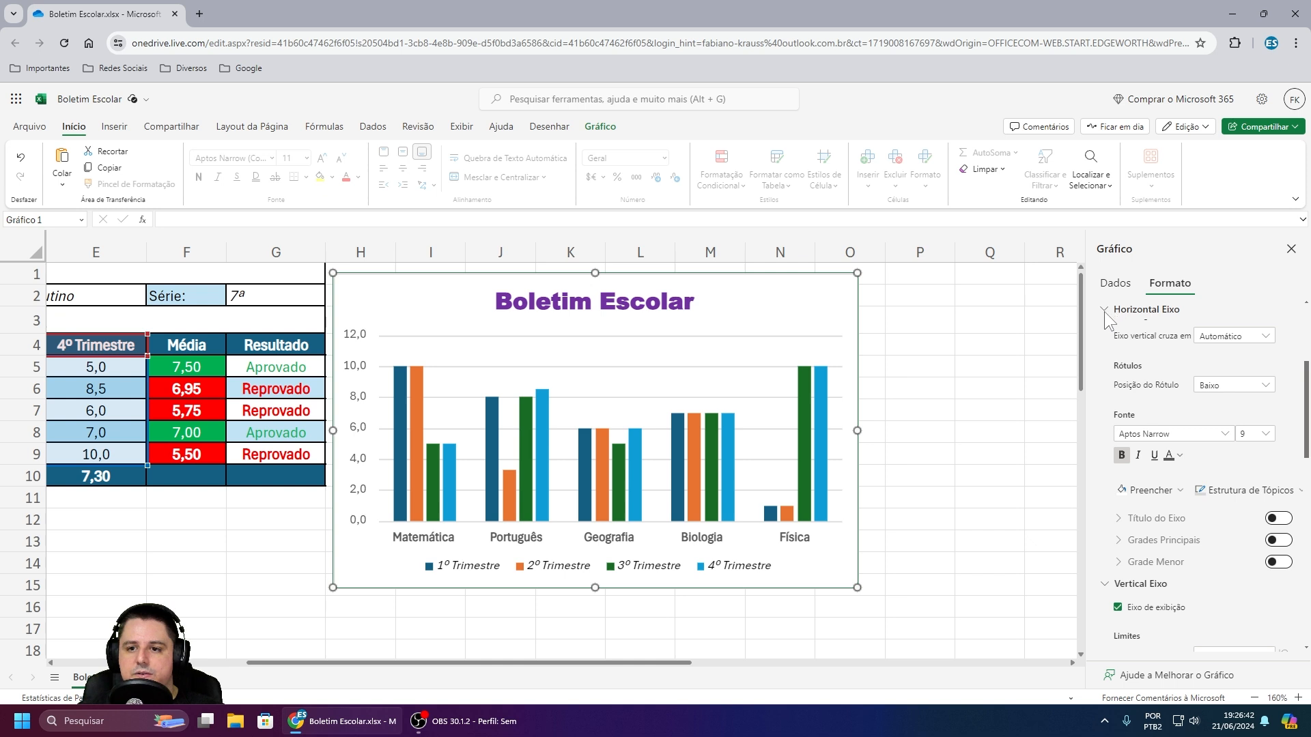
scroll(1182, 449, down, 3)
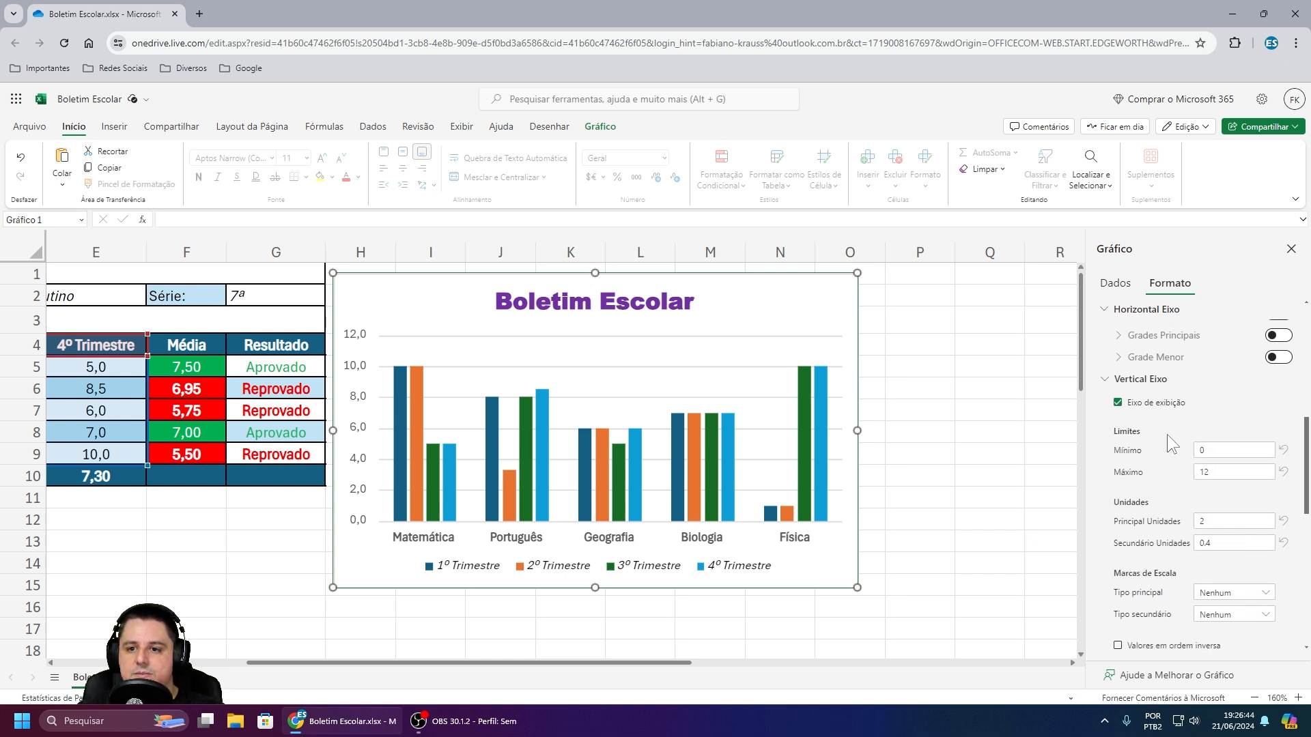
click(1118, 404)
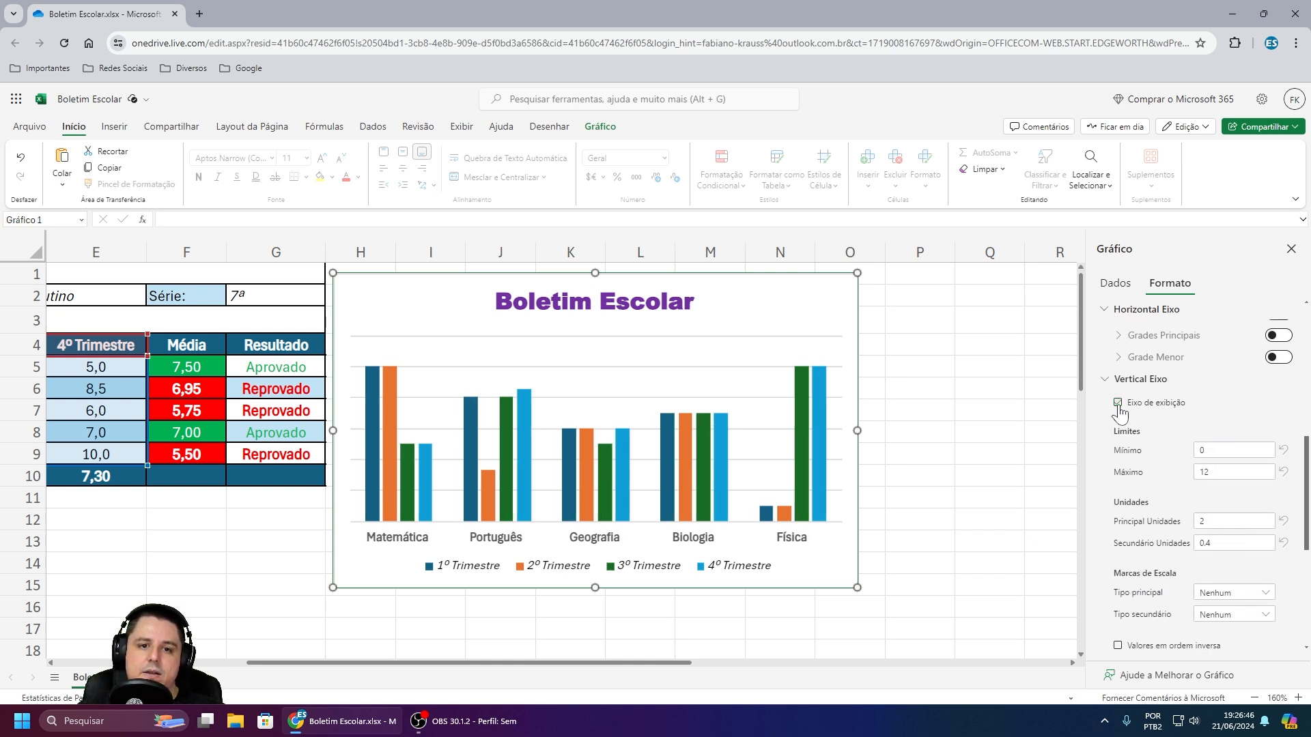
click(1118, 404)
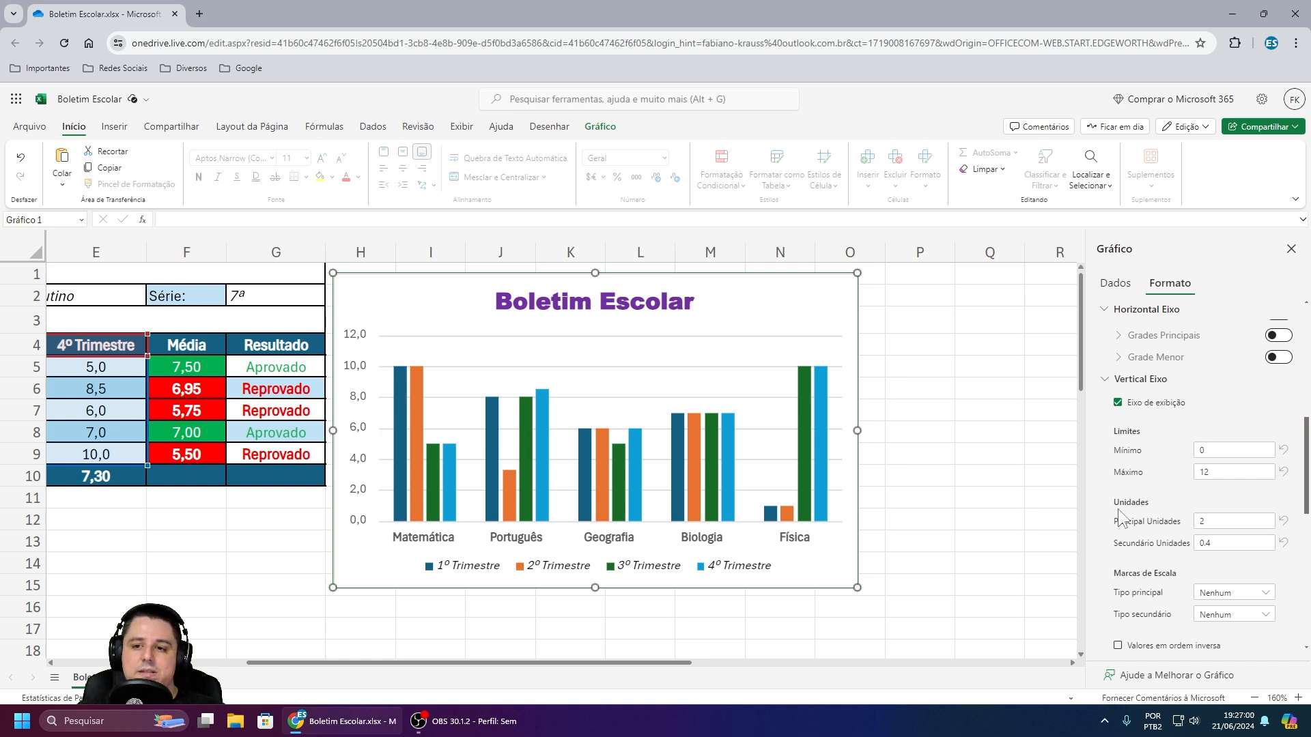
click(1219, 472)
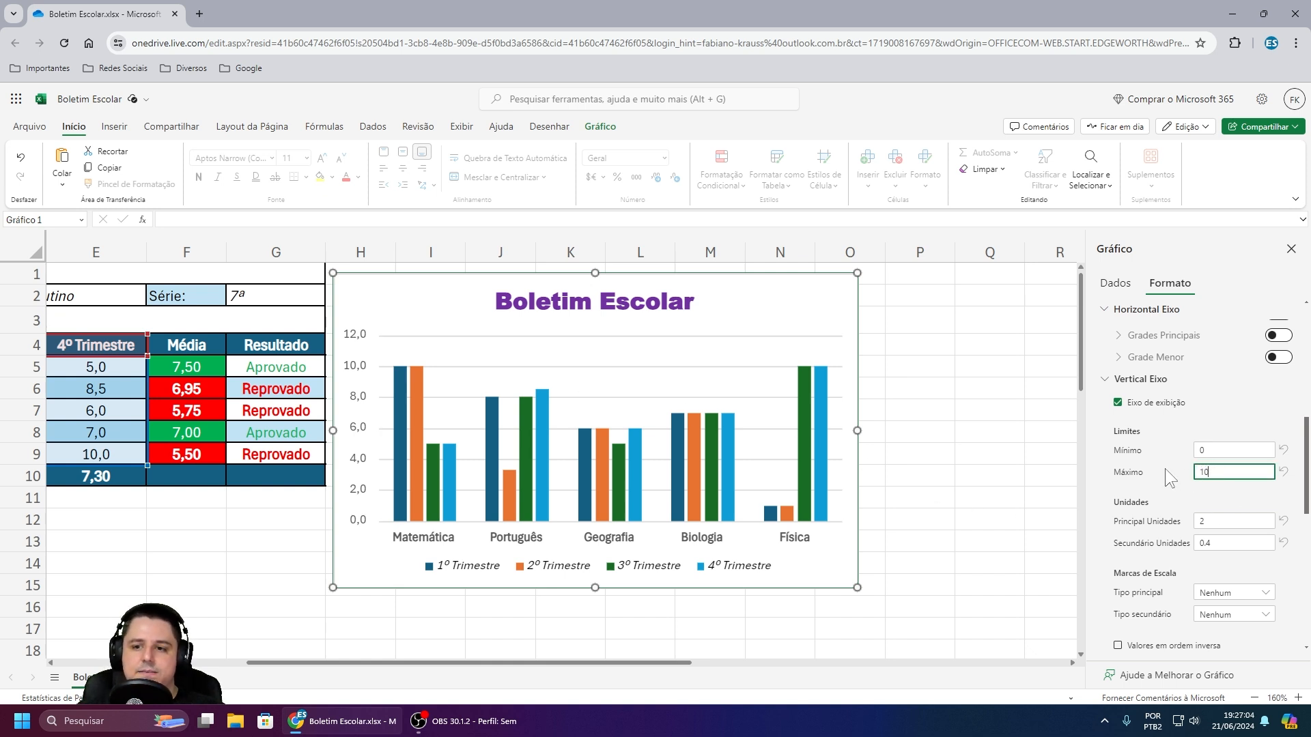
key(Return)
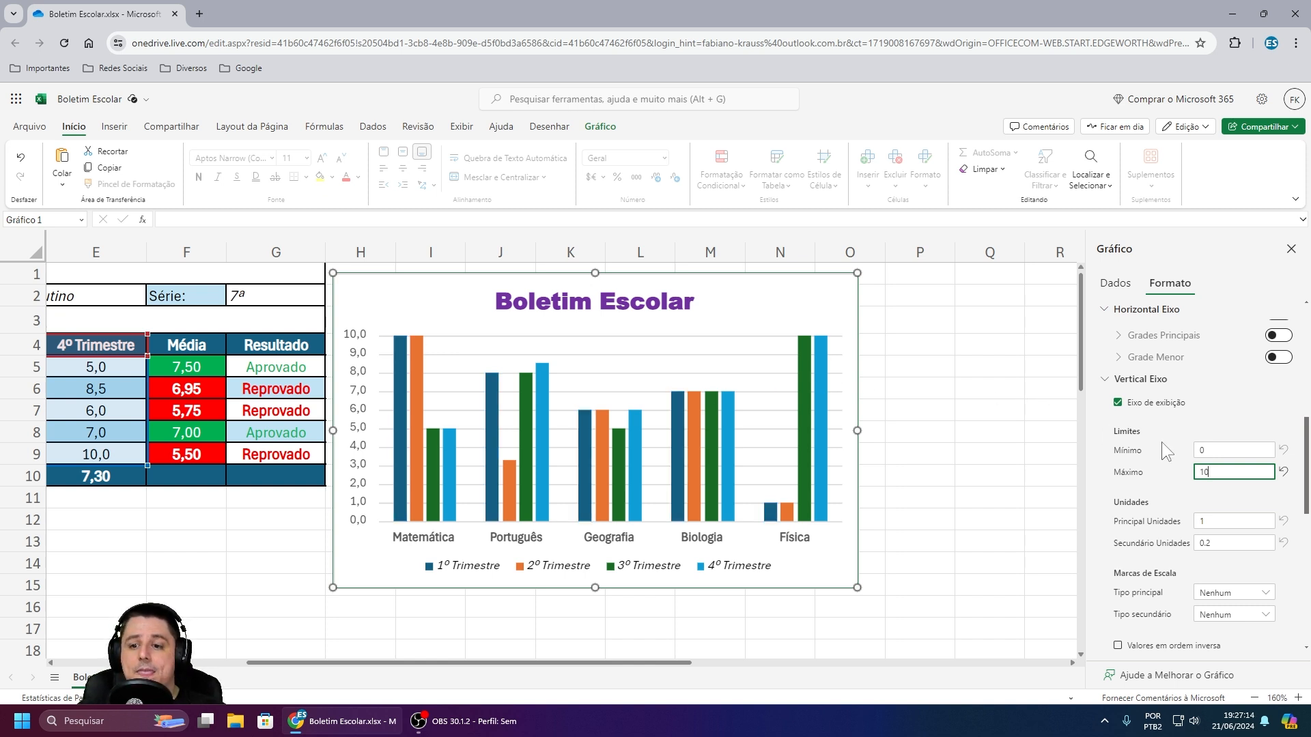
Step: Set the vertical axis main unit (Principal Unidades) to 2 and the secondary unit to 0.4
scroll(1227, 524, down, 1)
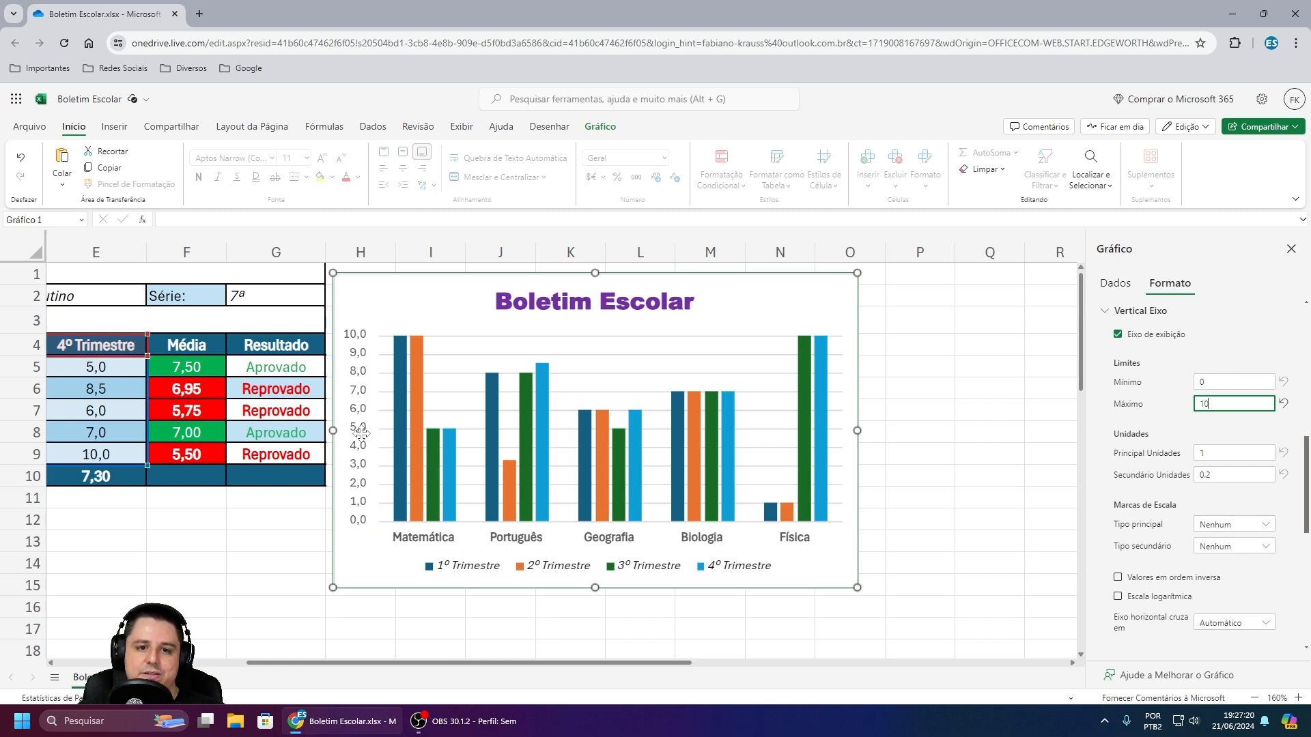
click(1231, 452)
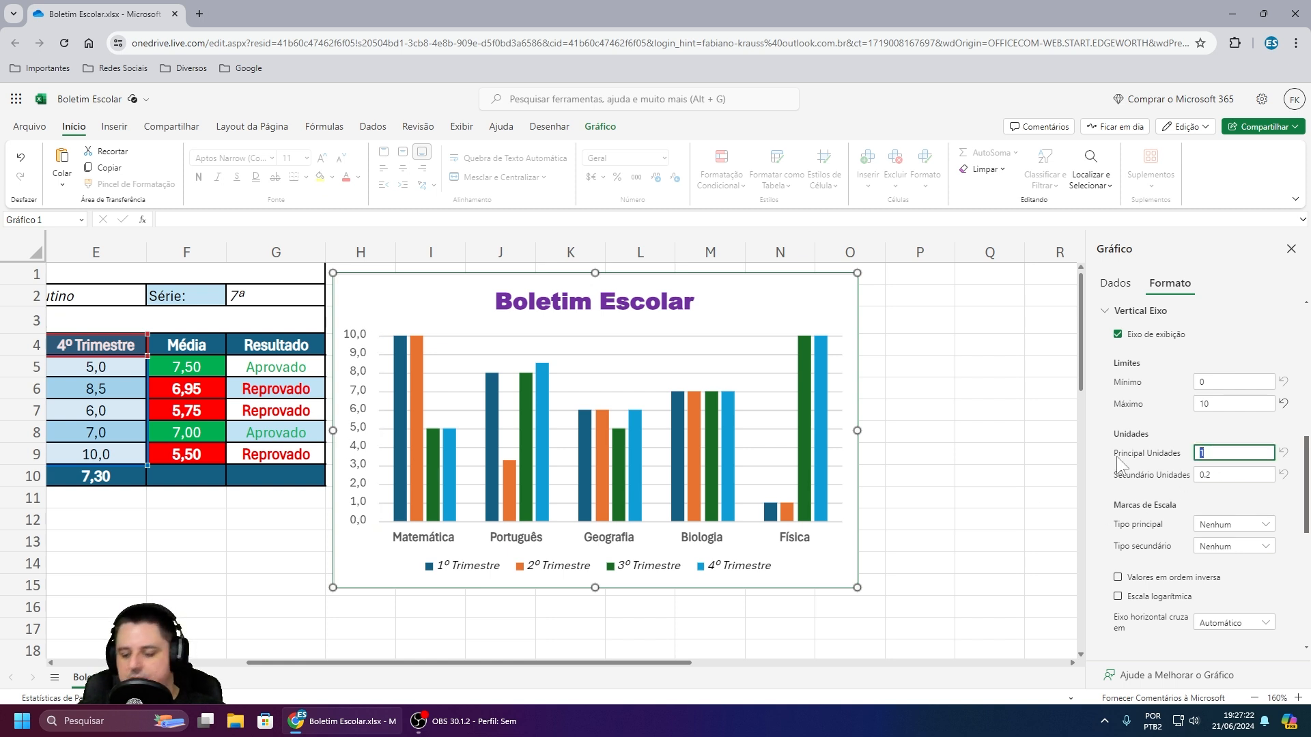
text(2)
key(Tab)
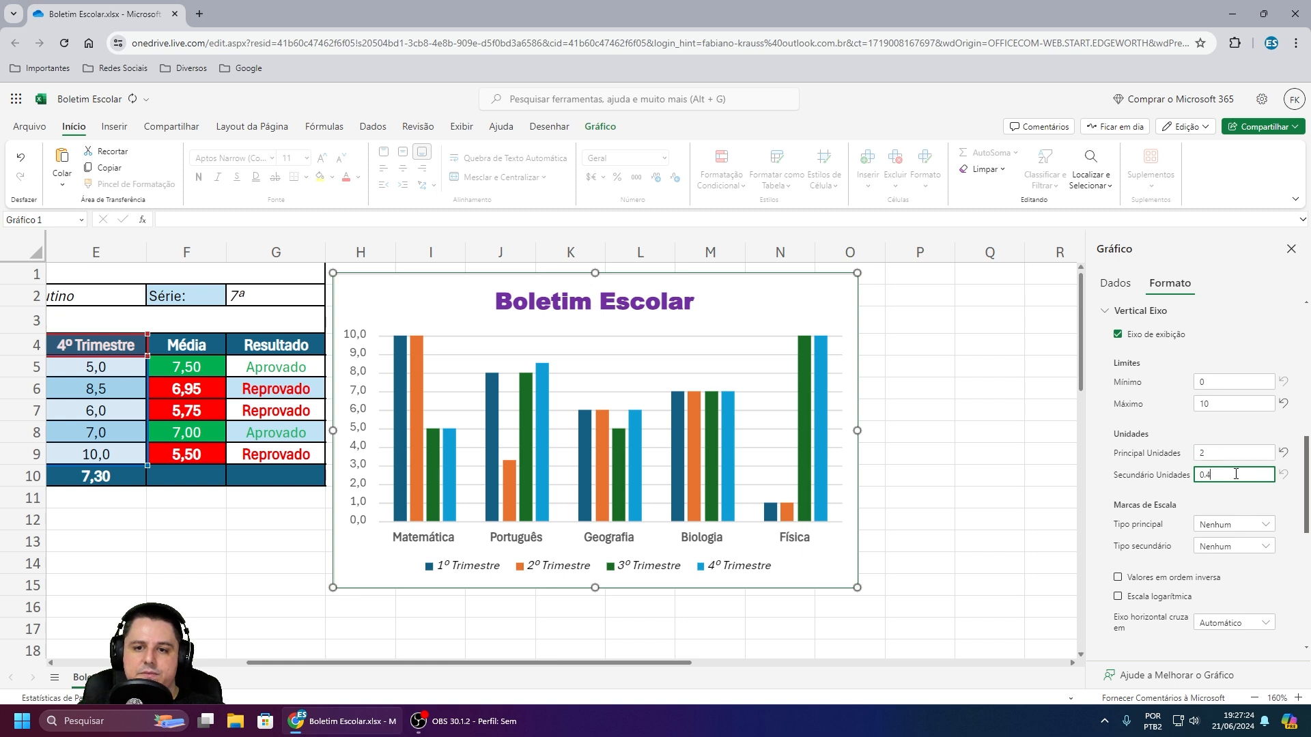
text(0.4)
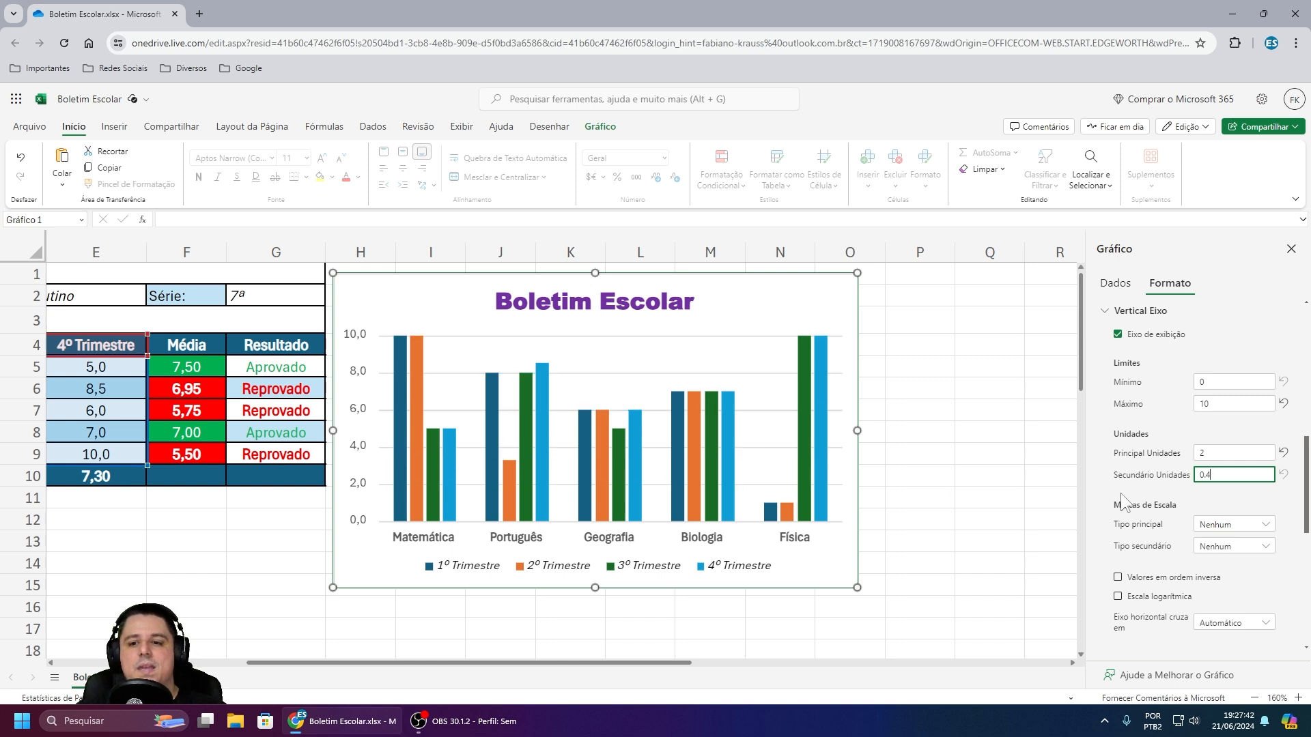
Step: Set the vertical axis main unit (Principal Unidades) to 1 and the secondary unit to 0.2
click(1218, 454)
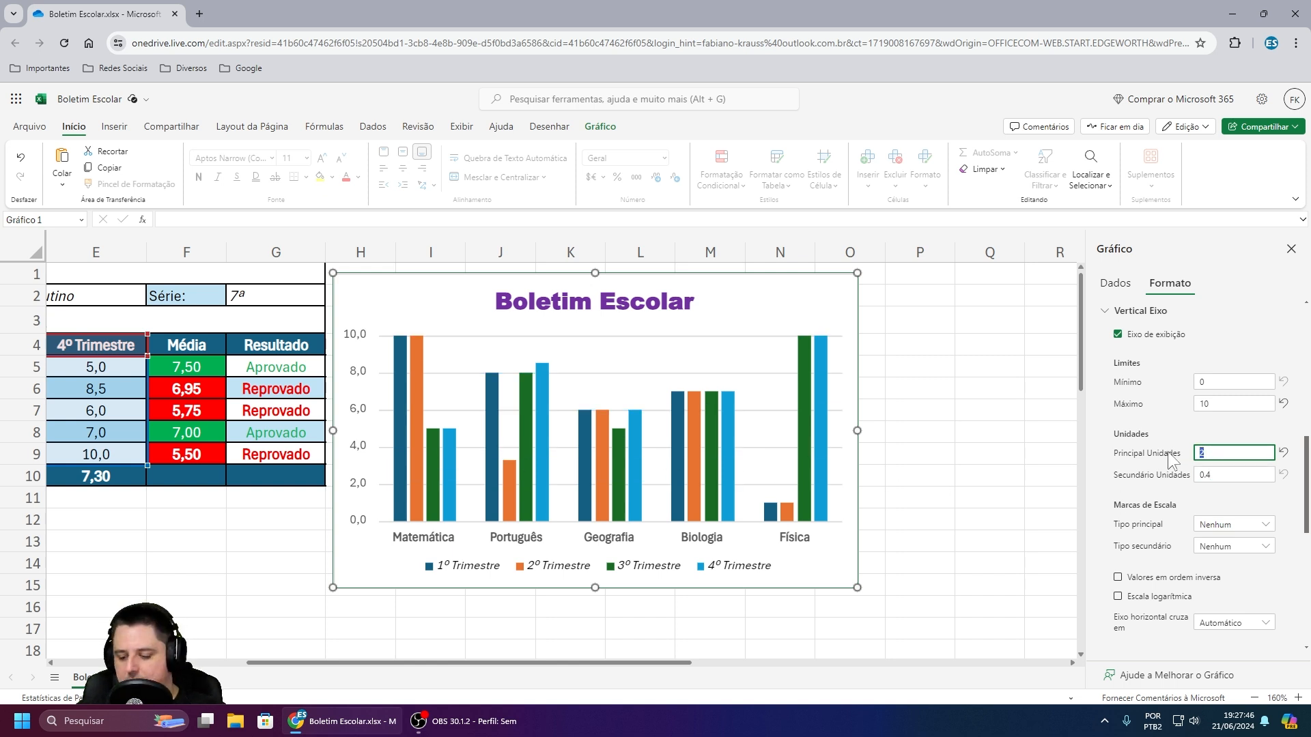
text(1)
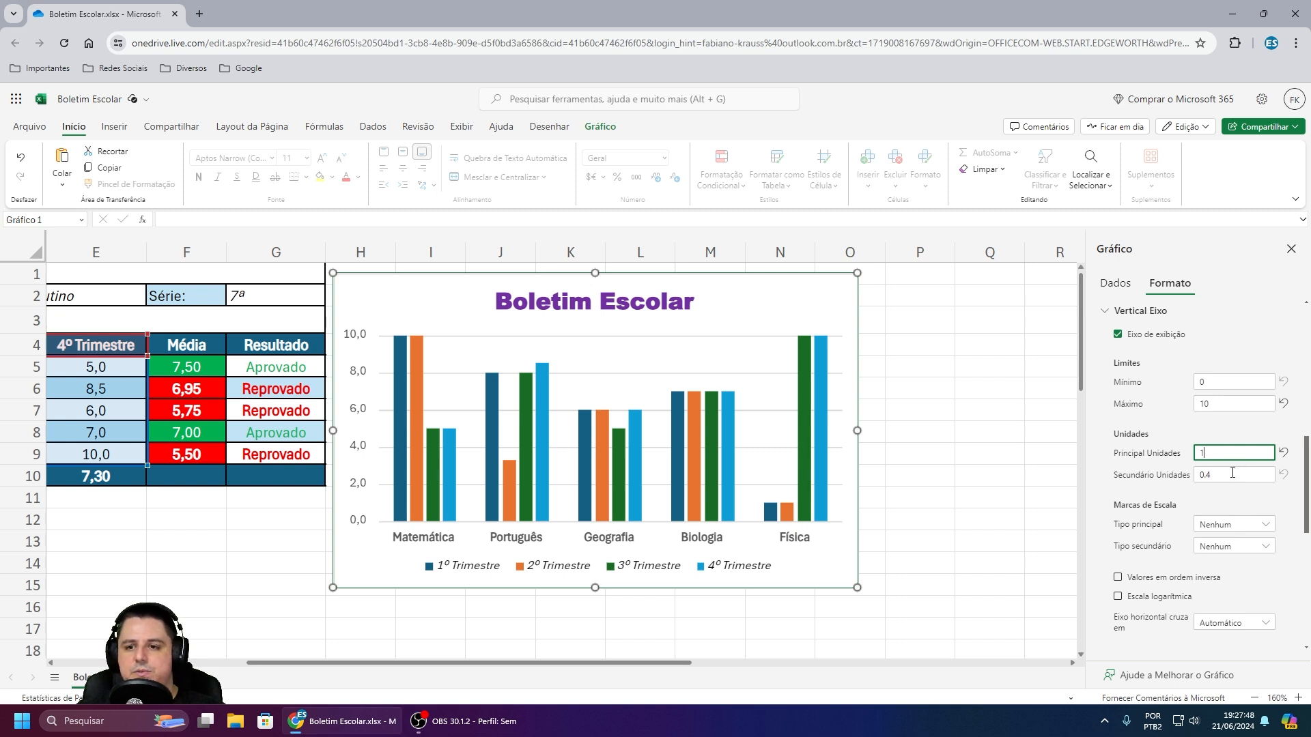
click(1233, 474)
text(0.2)
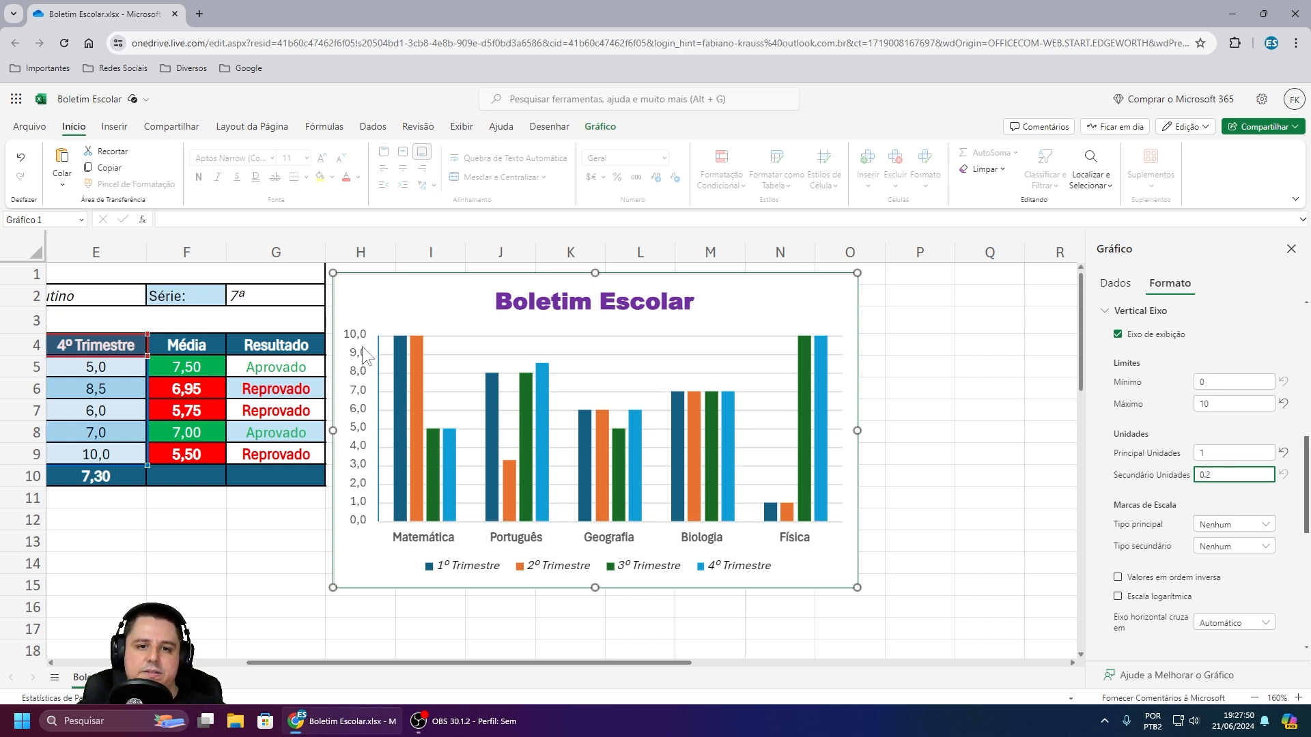
Step: Try the Valores em ordem inversa option on the vertical axis, and switch it off again
scroll(1169, 416, down, 2)
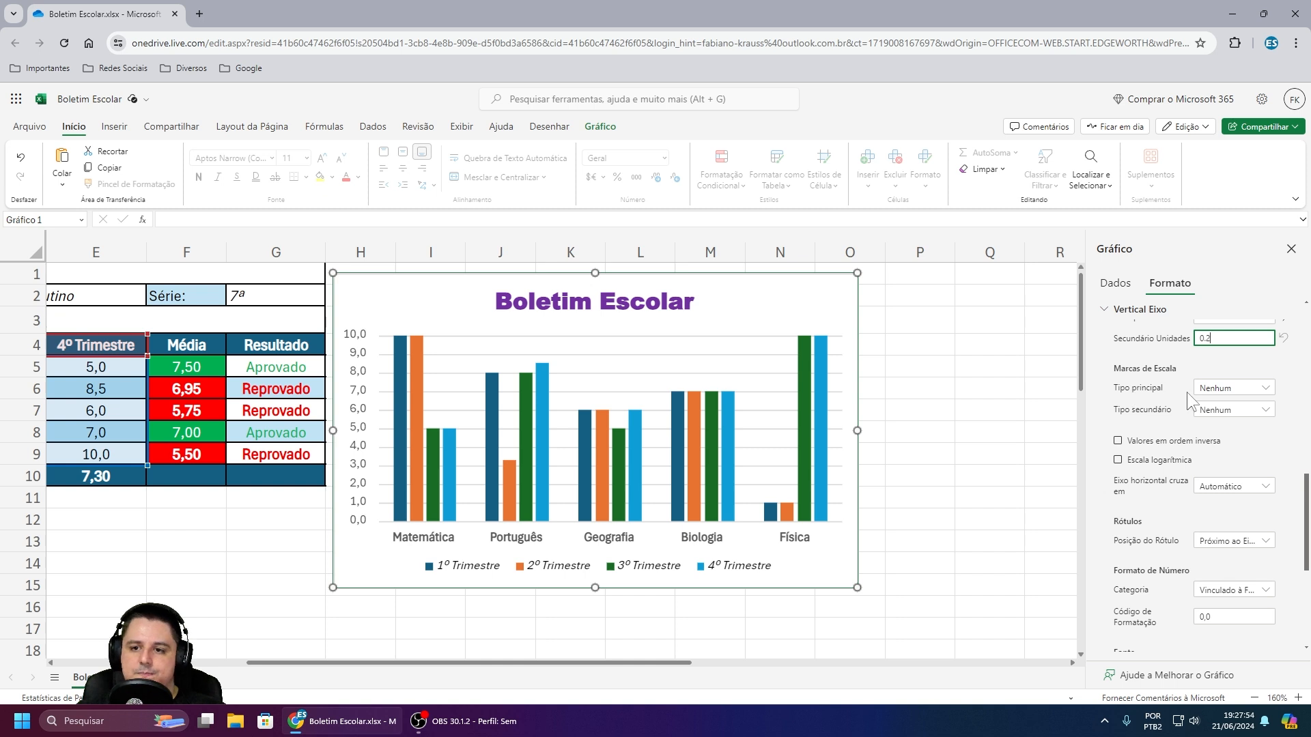
click(1117, 441)
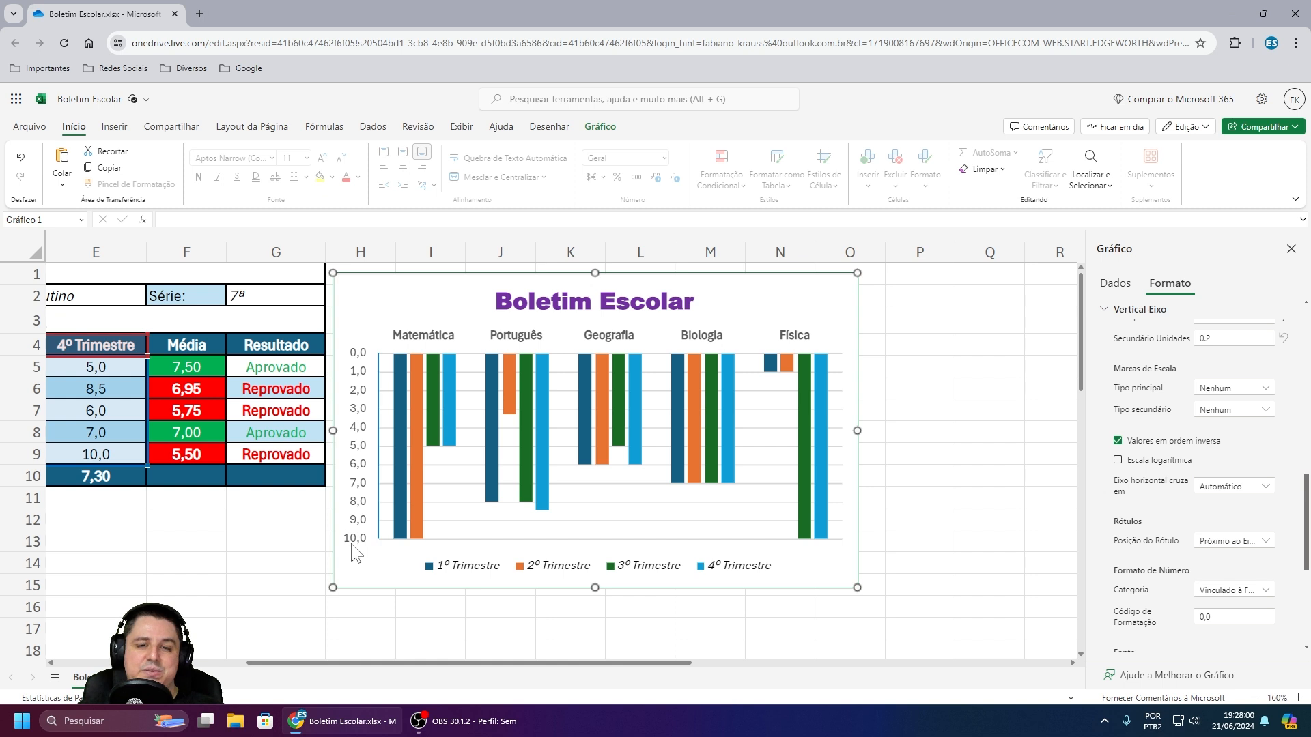
click(1119, 442)
Step: Try the logarithmic scale (Escala logarítmica) with base 10 on the vertical axis, and switch it off again
scroll(1159, 454, down, 1)
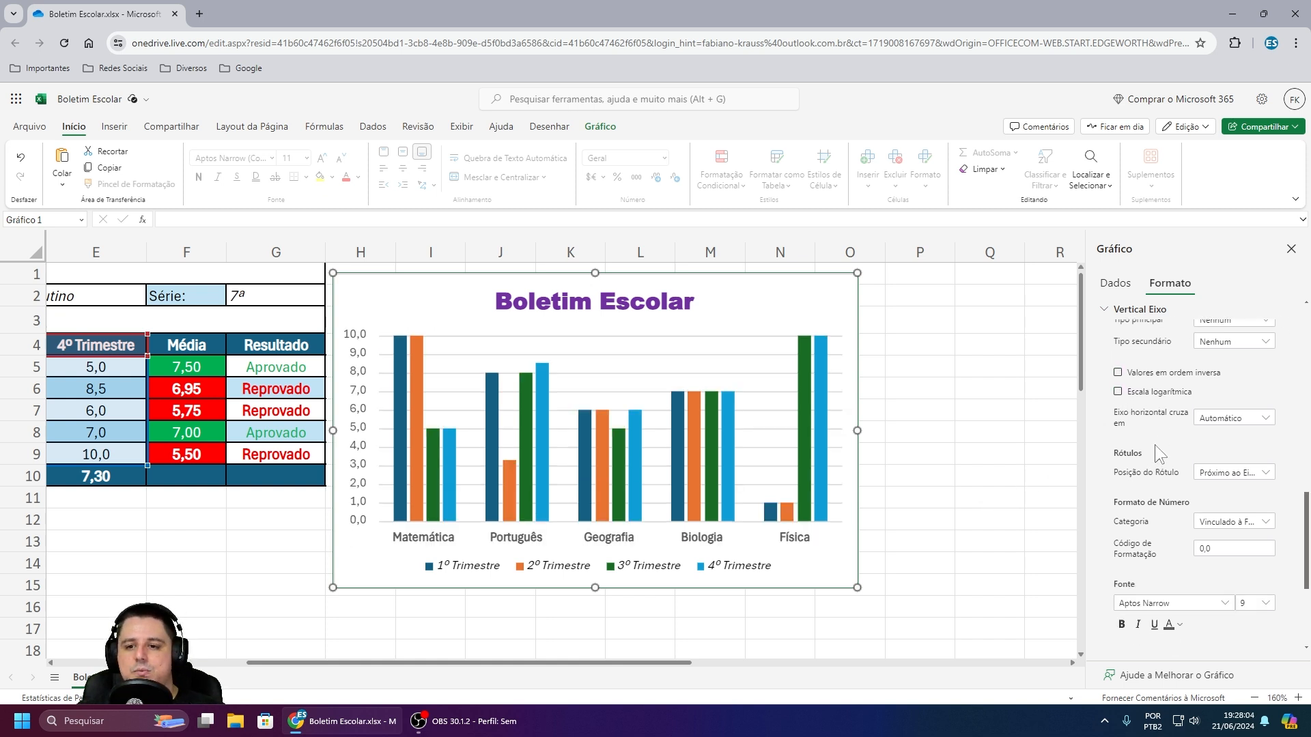
click(1118, 393)
scroll(1118, 399, down, 1)
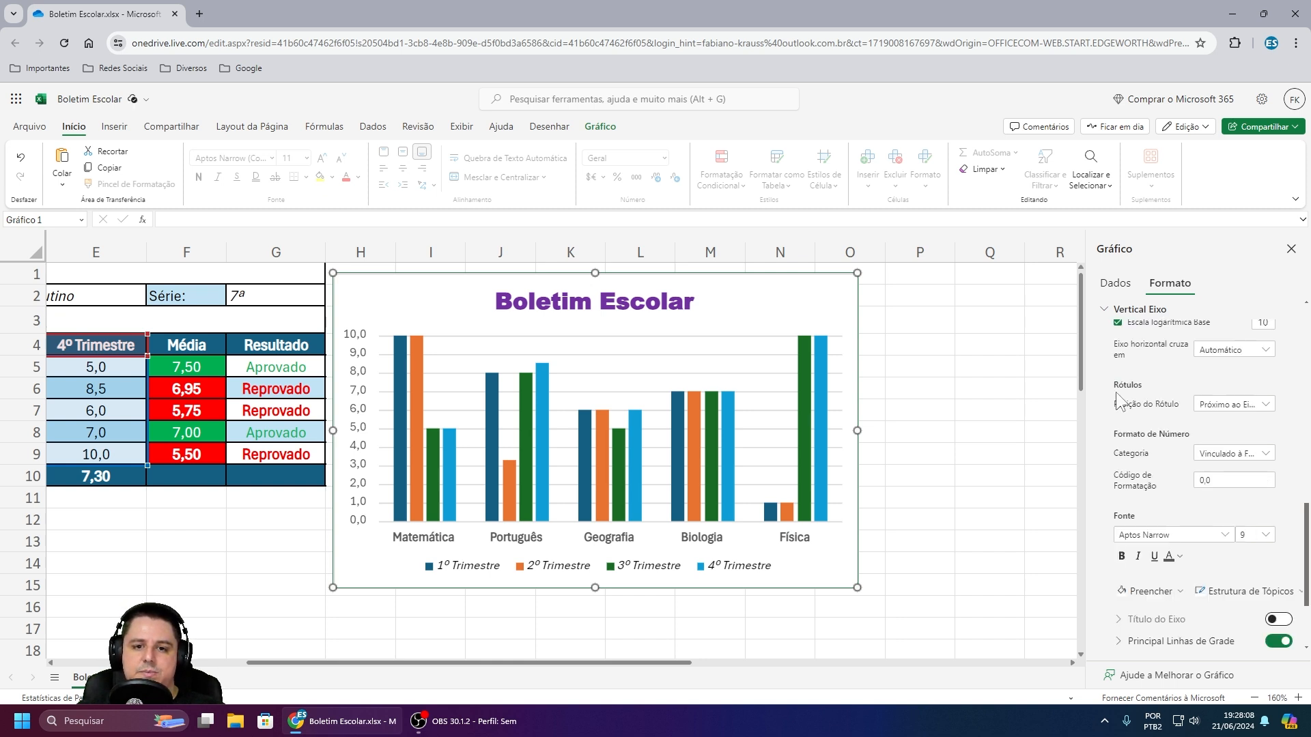
scroll(1178, 442, down, 2)
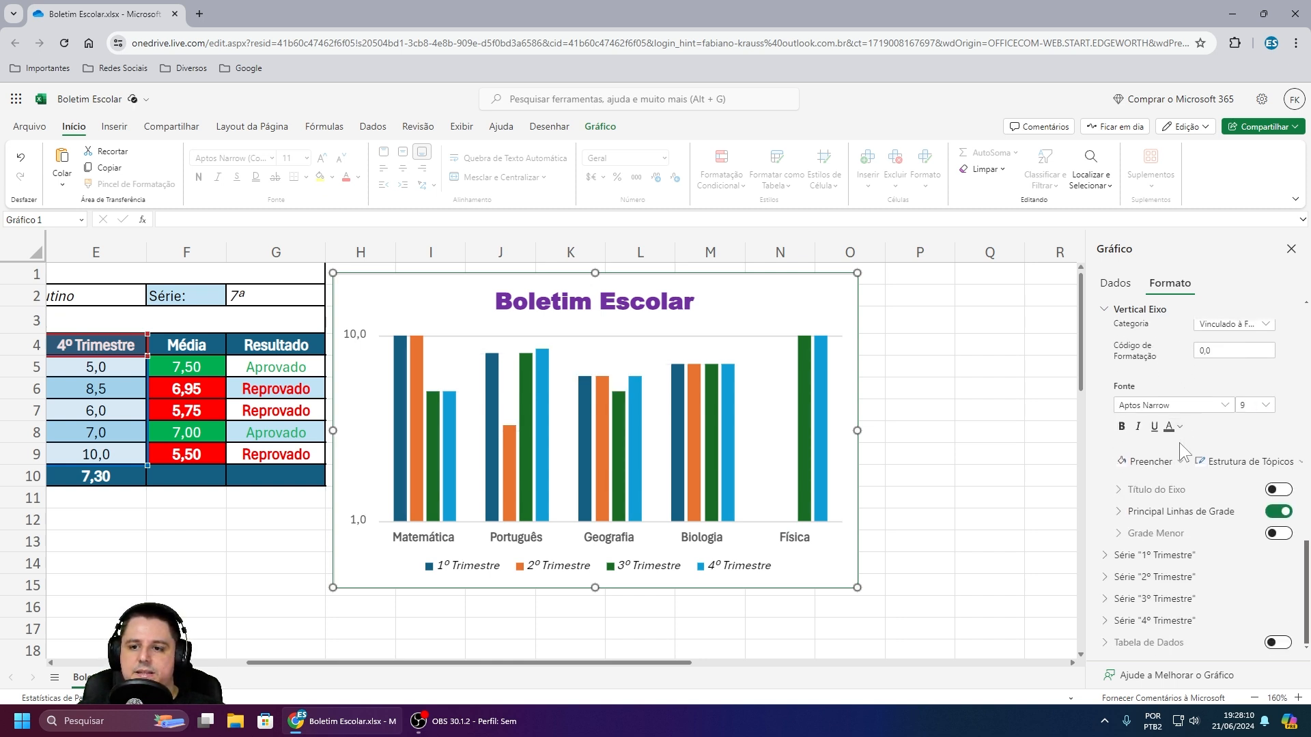
scroll(1177, 442, up, 3)
click(1123, 399)
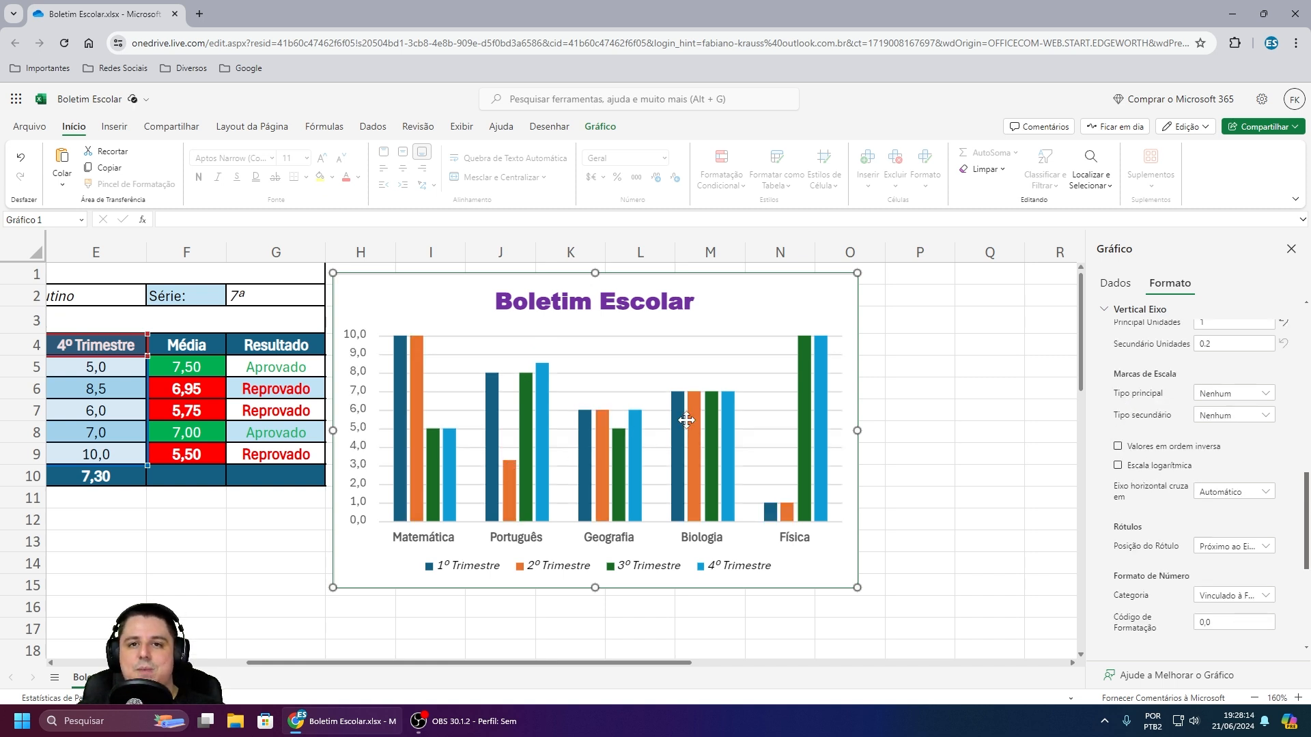
Step: Set the font of the vertical axis labels to Consolas
scroll(1167, 413, down, 3)
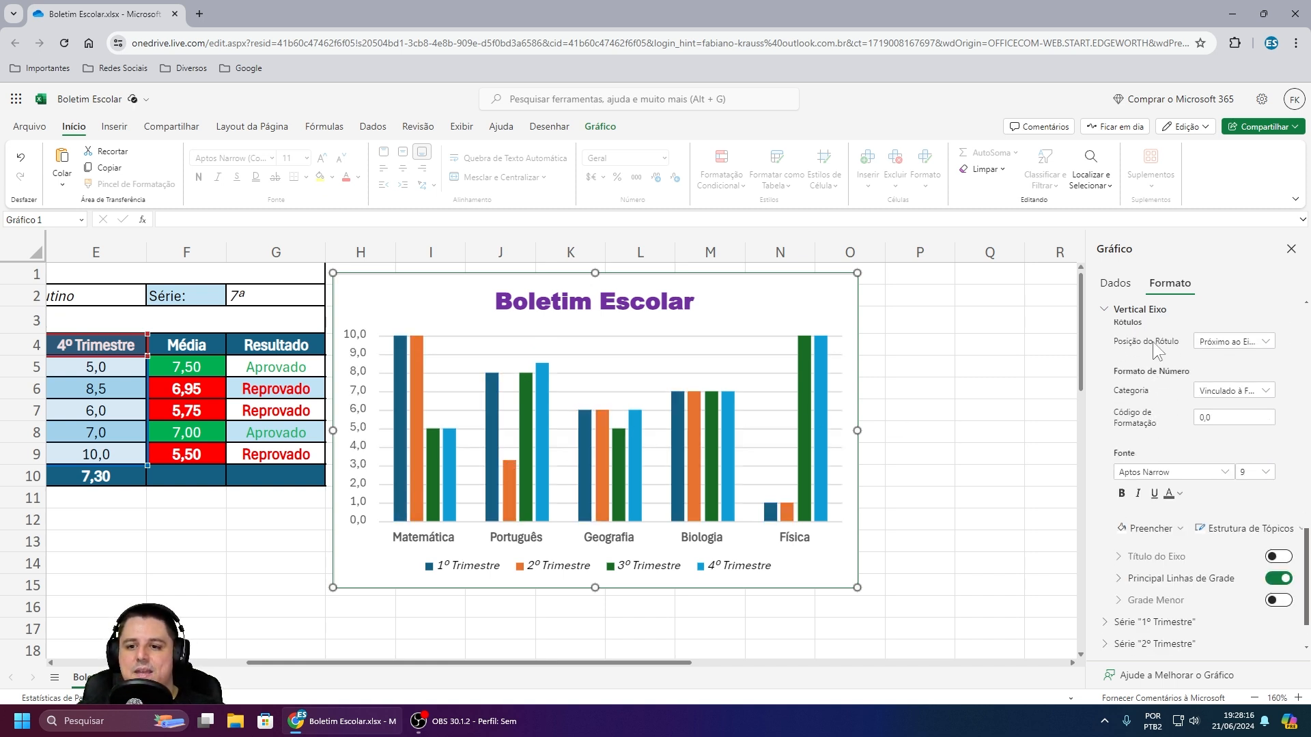
scroll(1154, 379, down, 1)
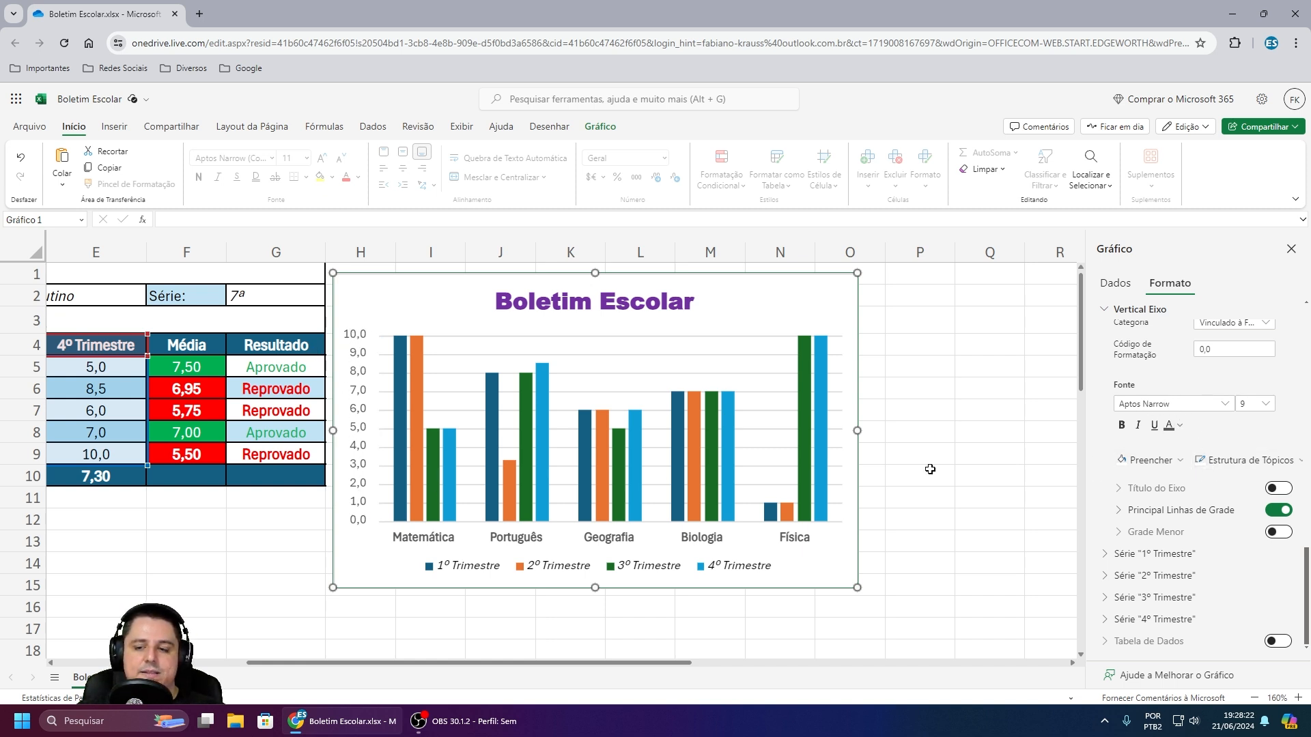
click(1223, 405)
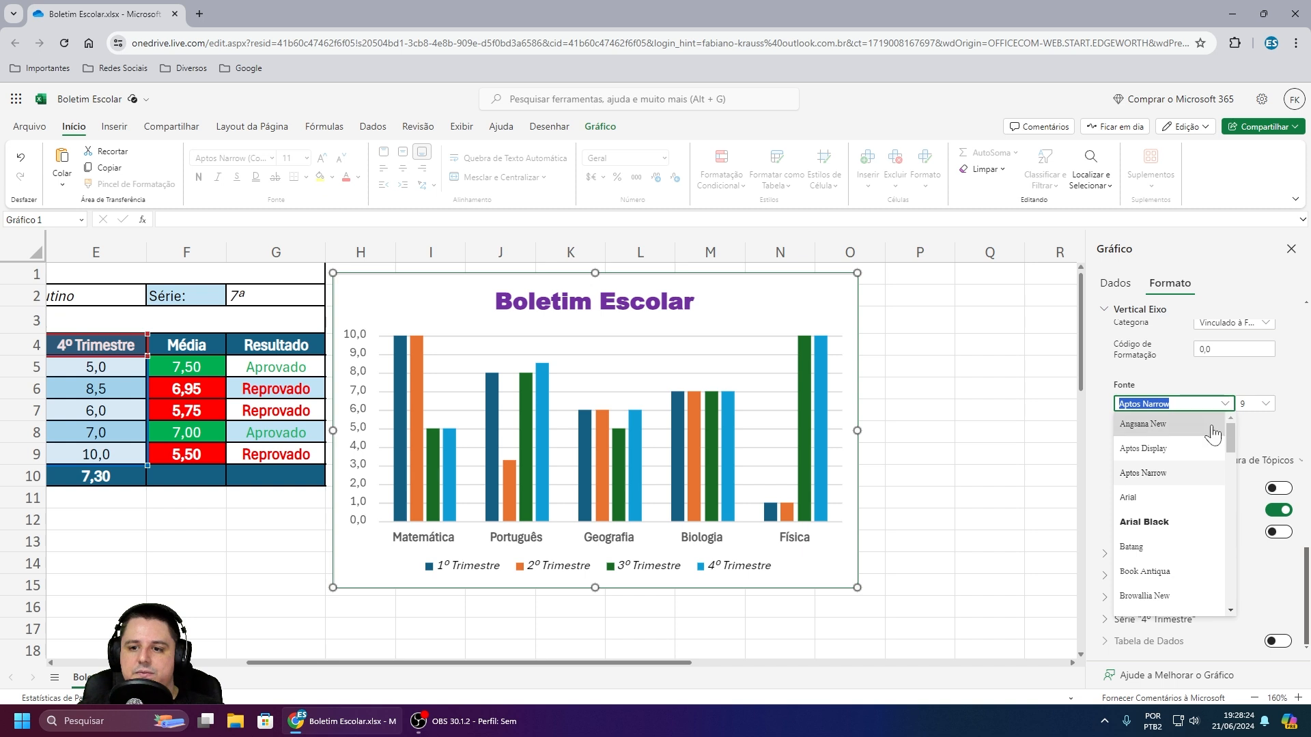
scroll(1188, 519, down, 5)
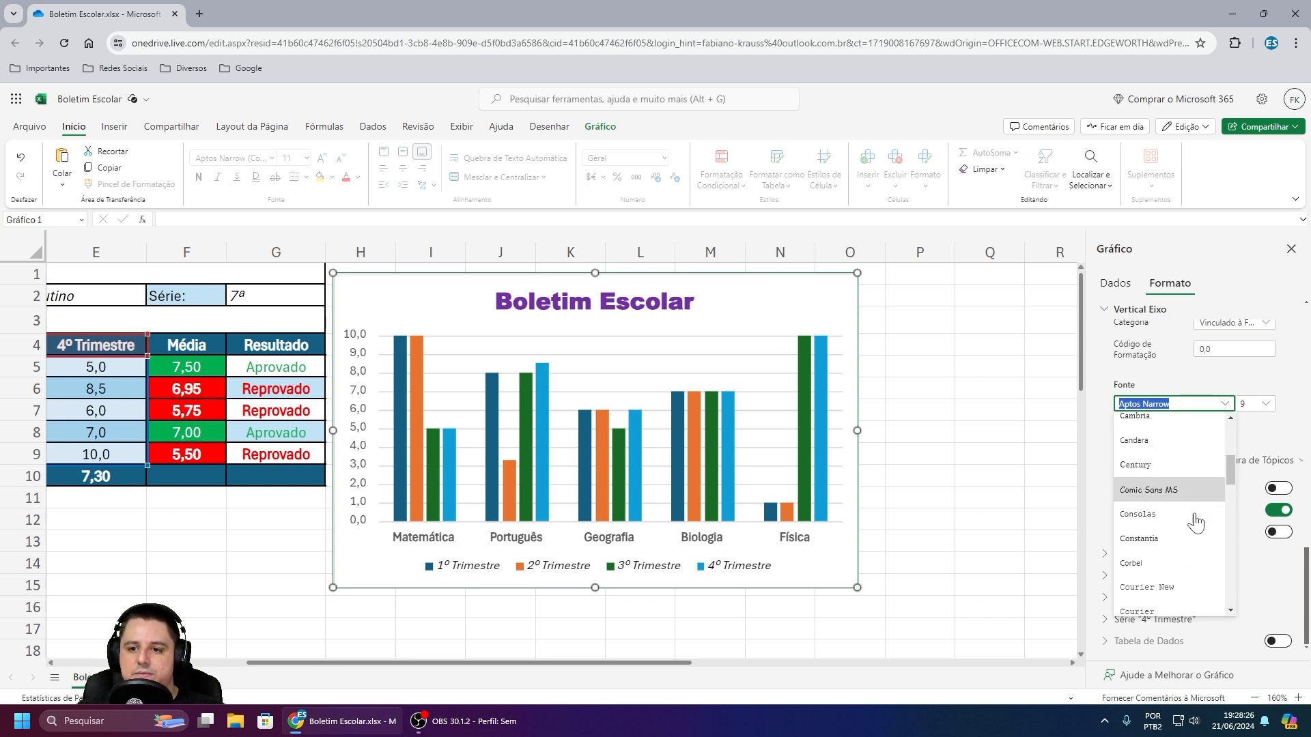
click(1161, 480)
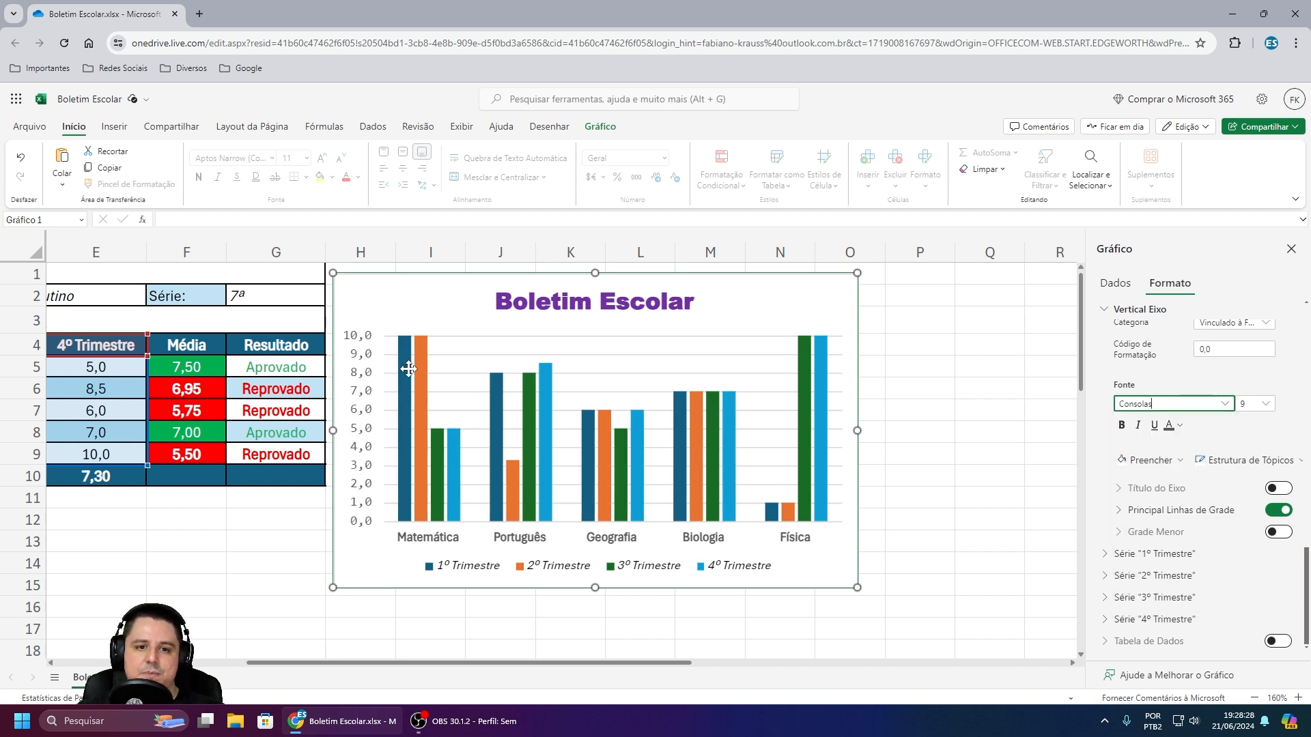
Step: Try font size 18 on the vertical axis labels, and settle on size 10
click(1267, 403)
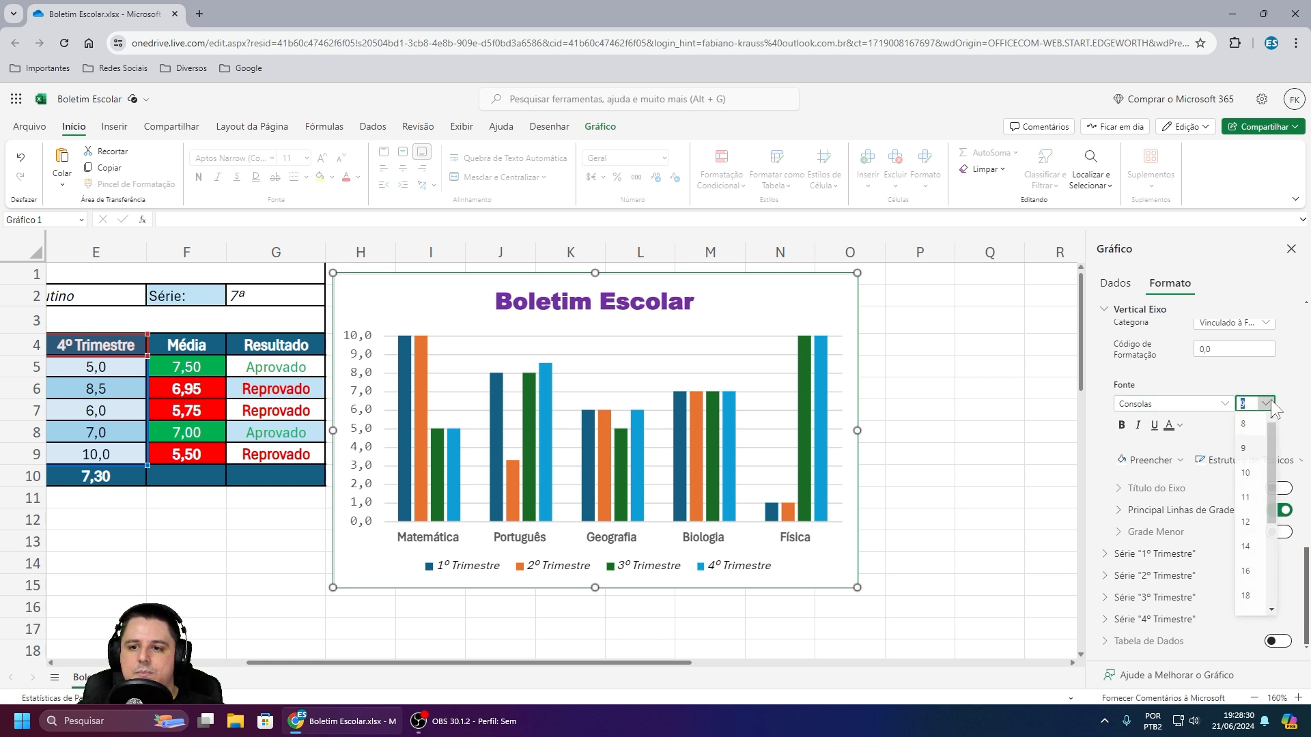
click(1253, 594)
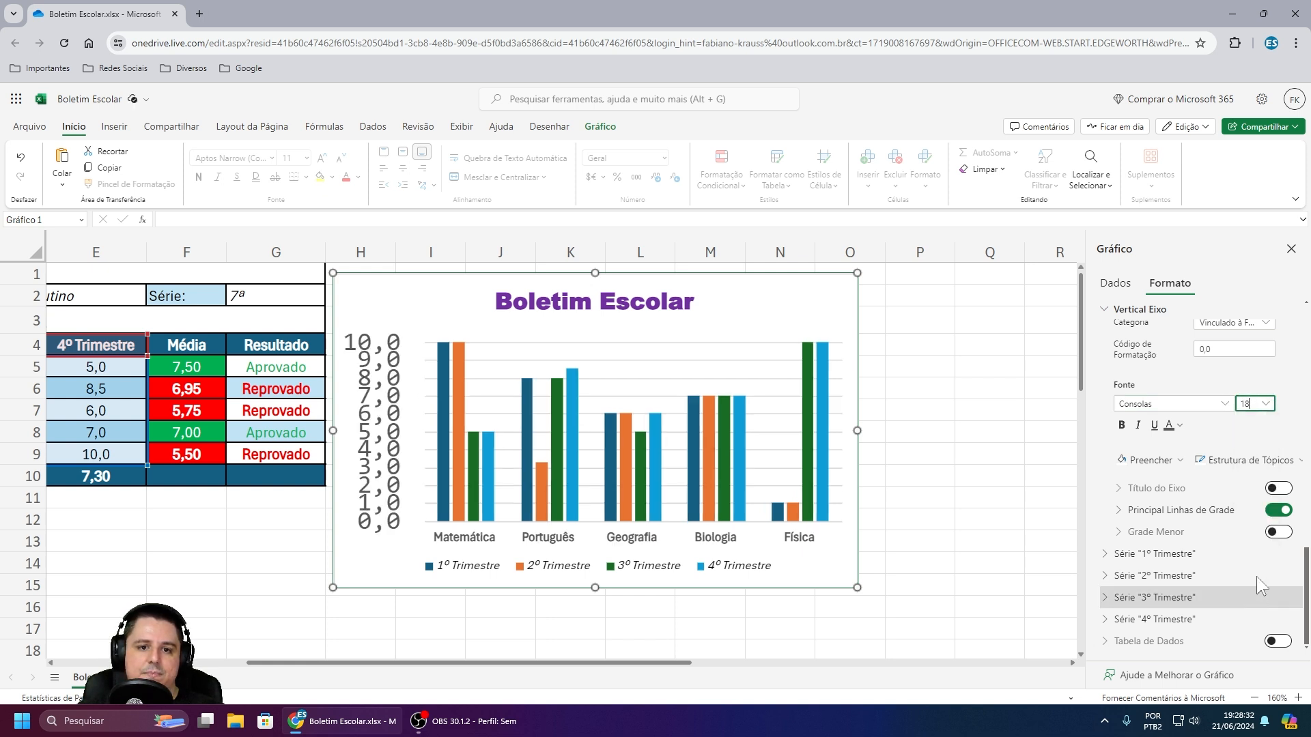
click(1267, 407)
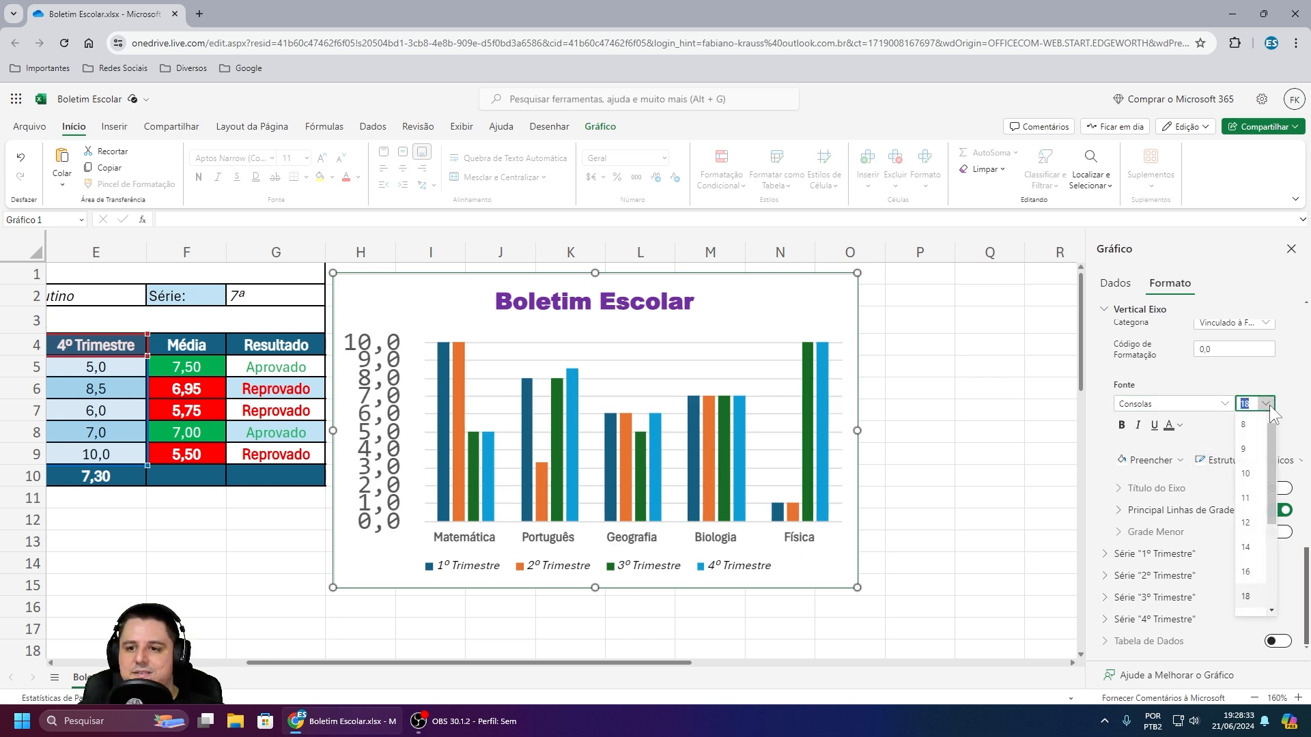
click(1249, 495)
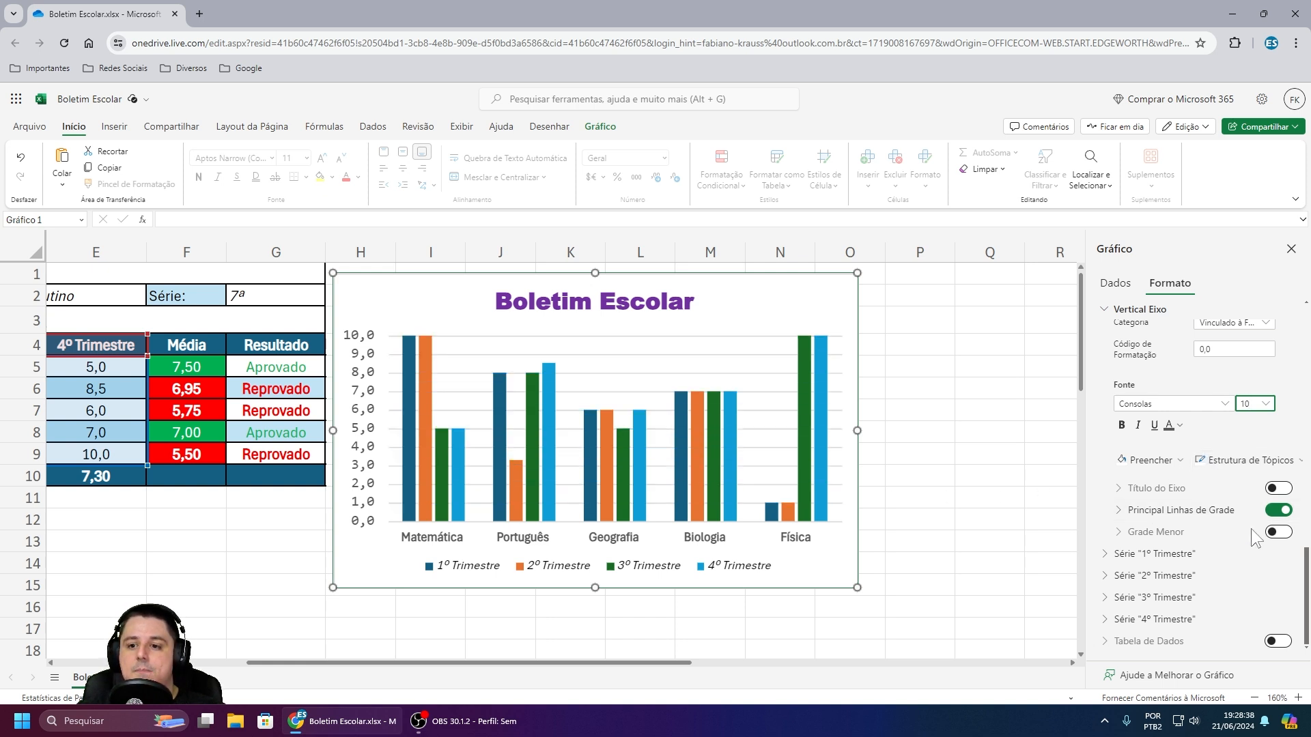
Step: Switch the vertical axis major gridlines off and on again, and try the minor gridlines (Grade Menor) before switching them off
click(1278, 509)
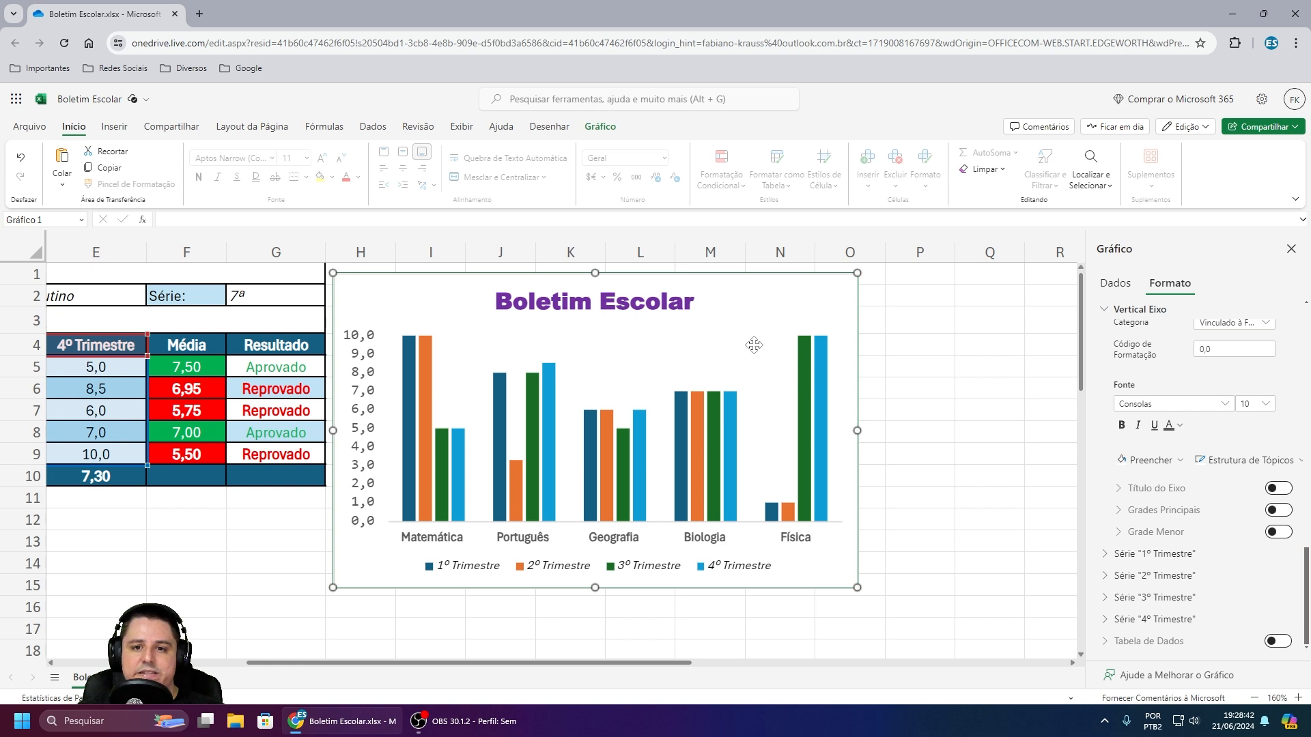
click(1278, 510)
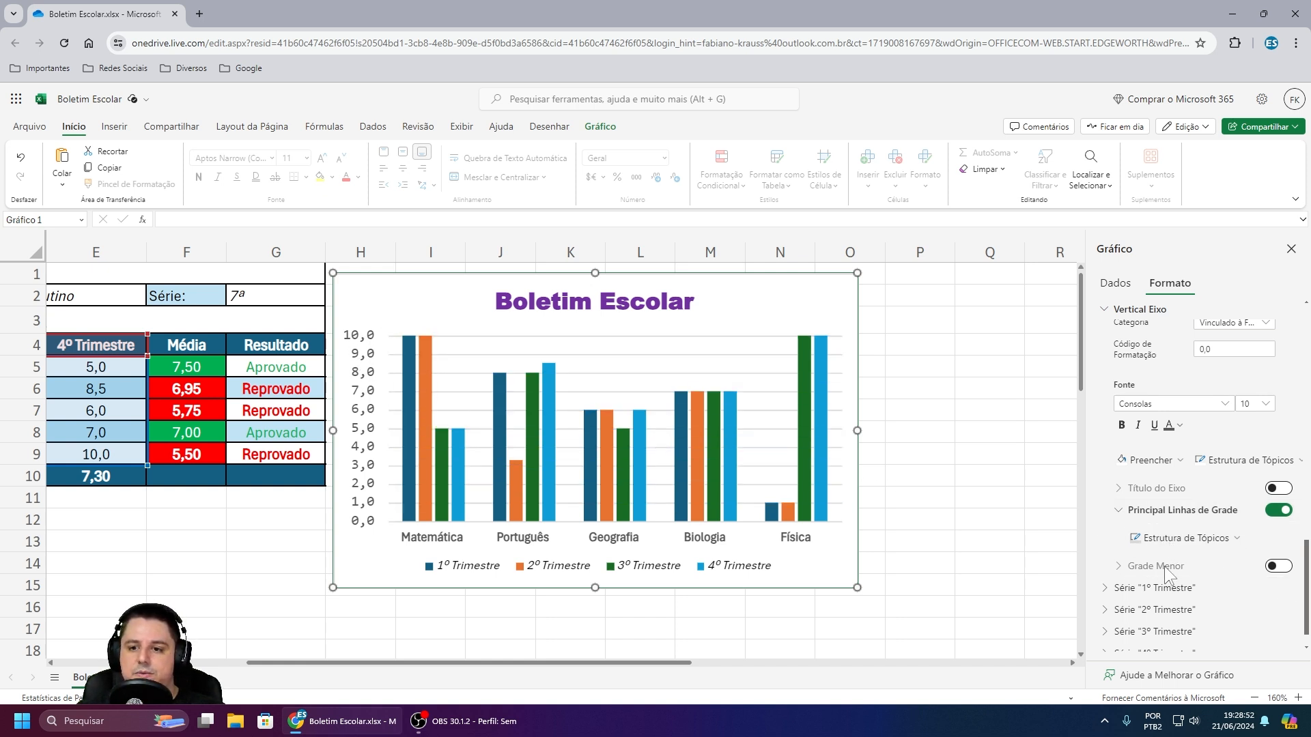
click(1274, 567)
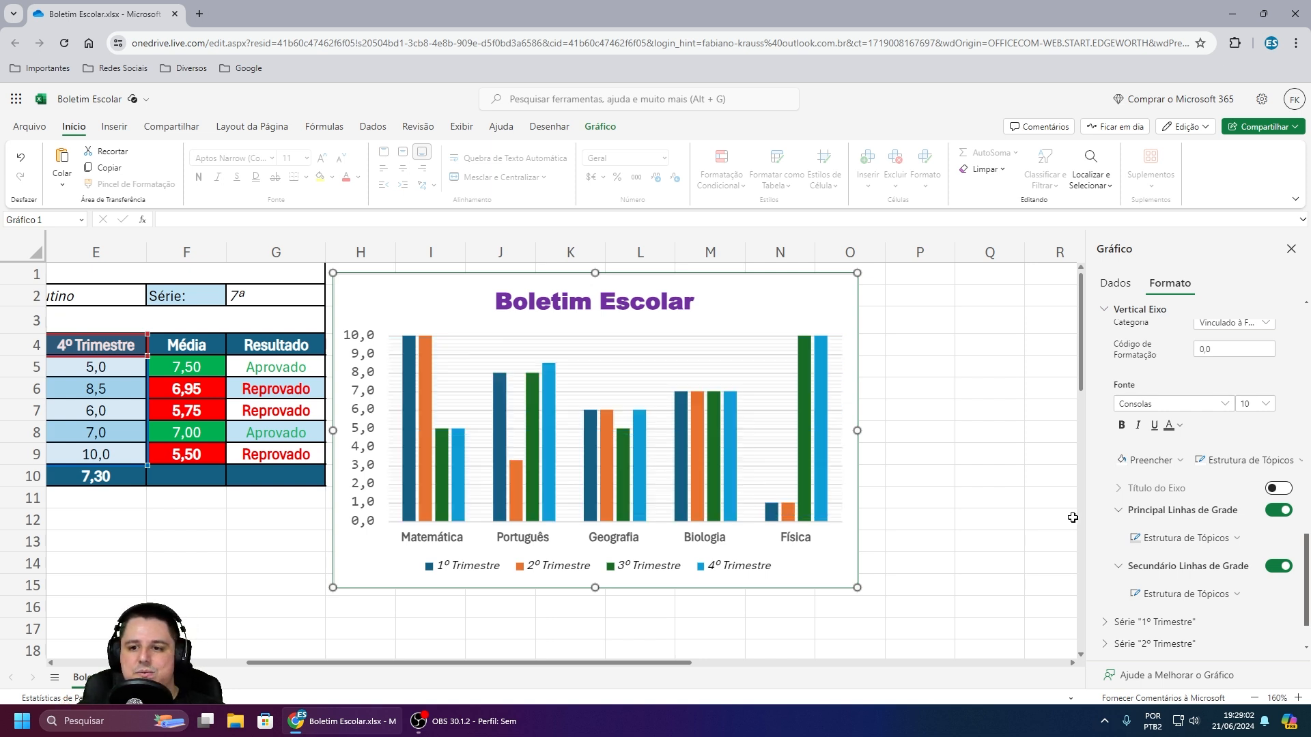
click(1275, 575)
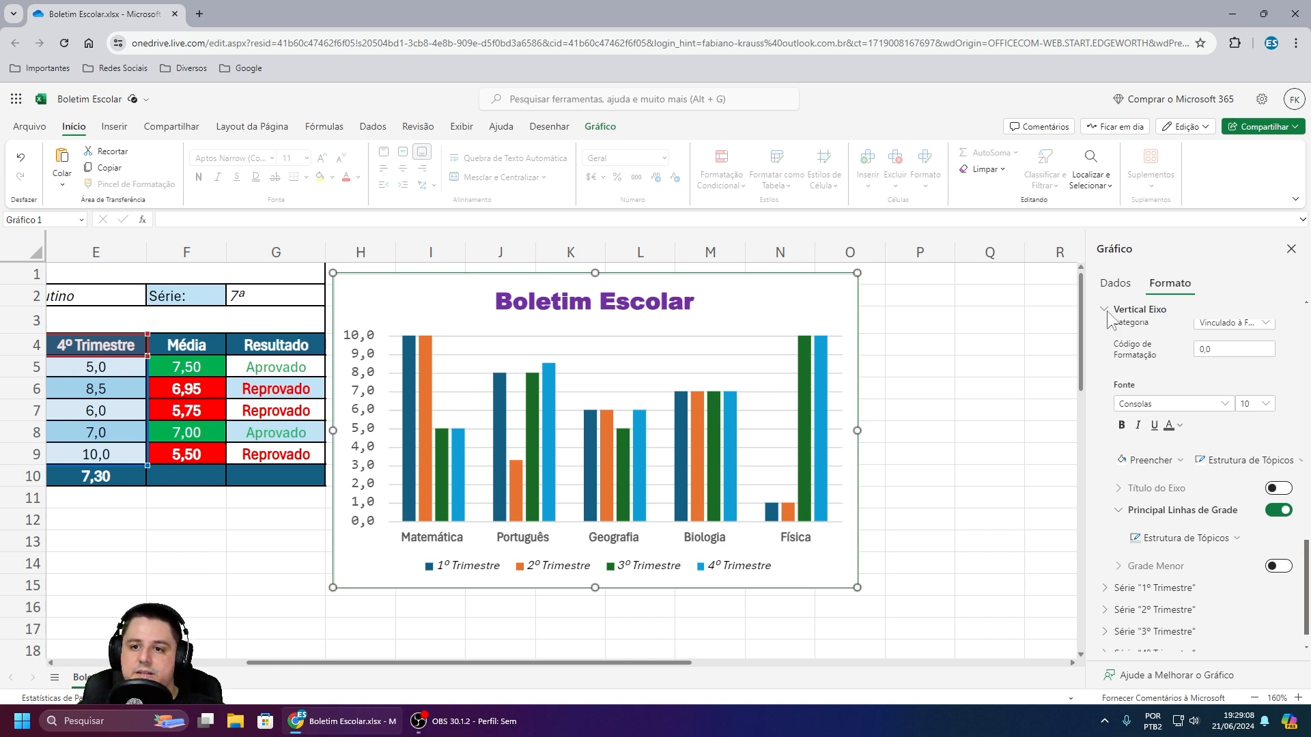
Step: Try a yellow fill on the 1º Trimestre series columns, and settle on blue
scroll(1146, 513, down, 1)
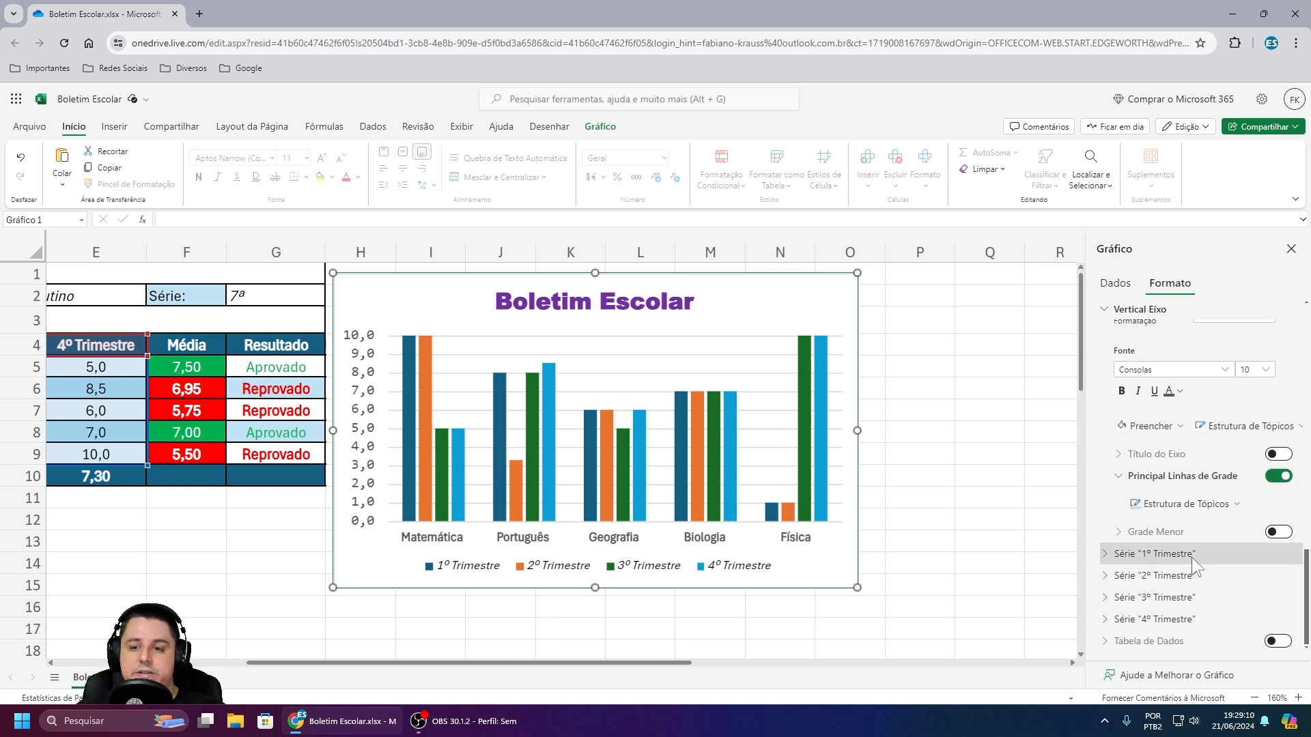
click(1105, 553)
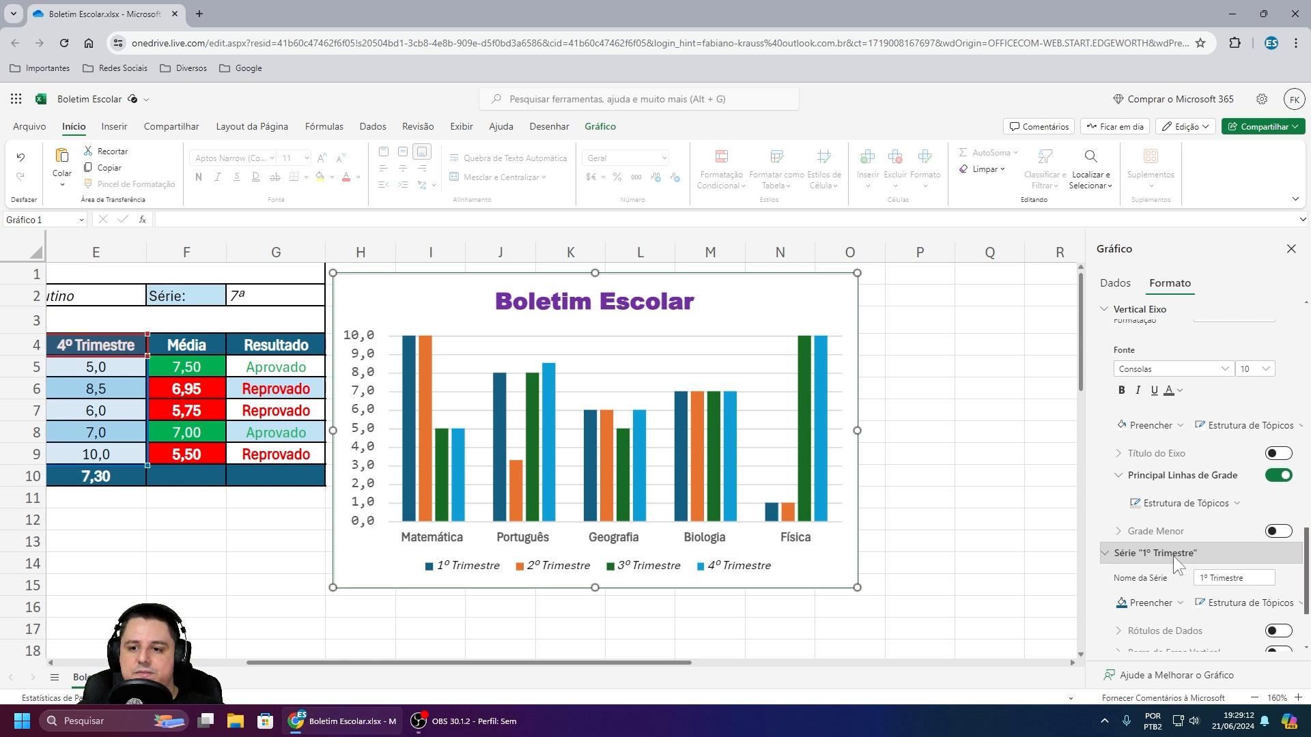
scroll(1173, 556, down, 3)
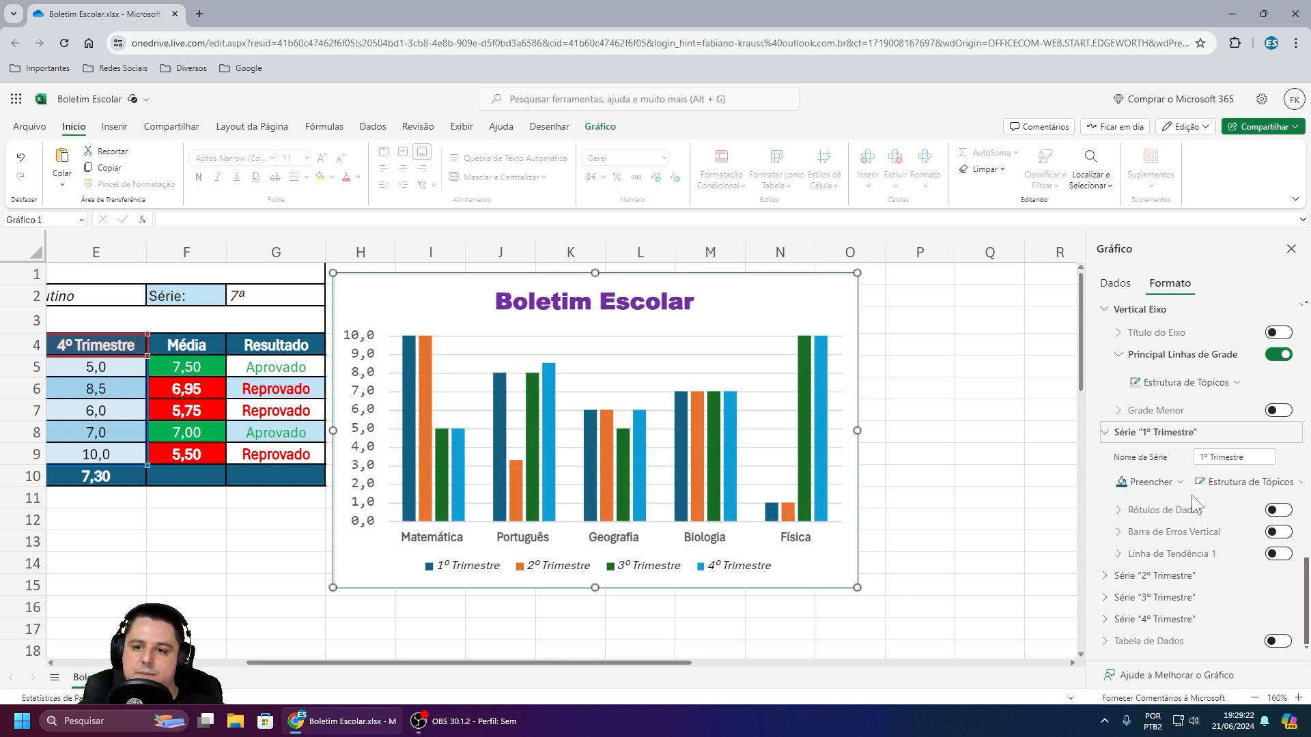
click(1160, 483)
click(1172, 492)
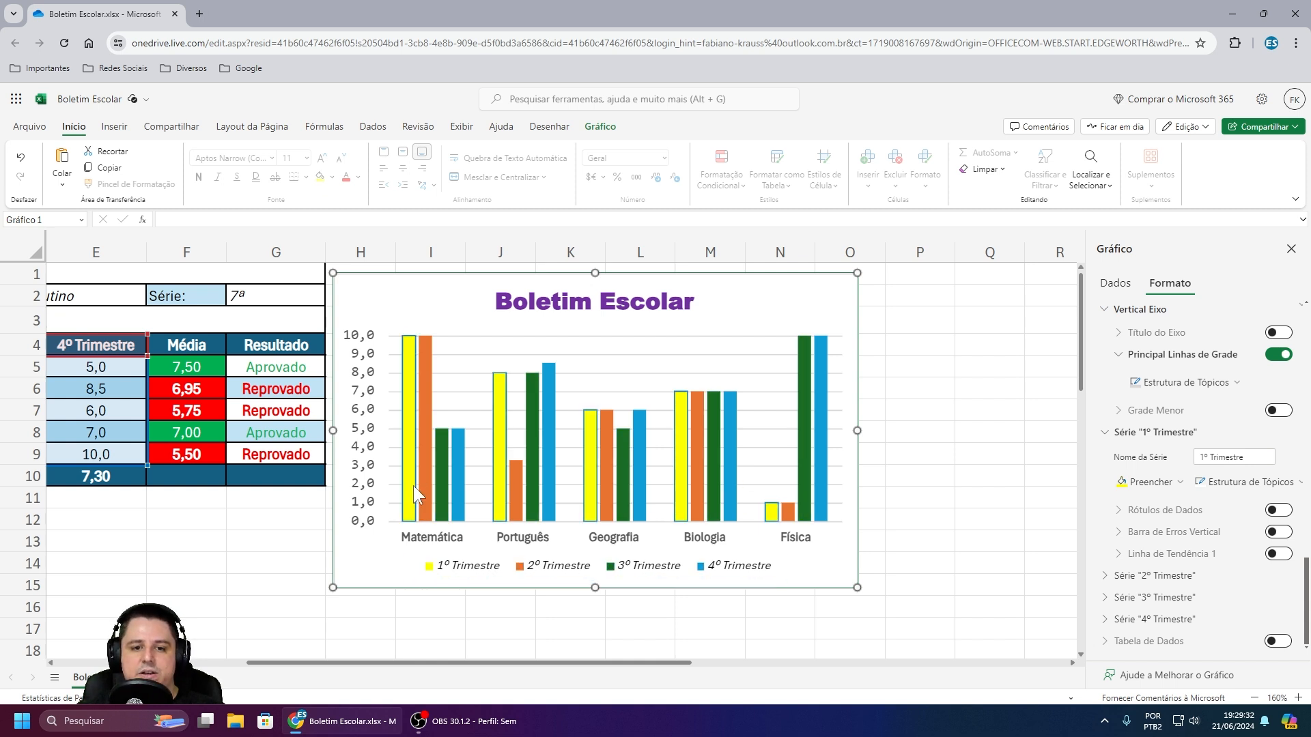
click(1151, 482)
click(1254, 492)
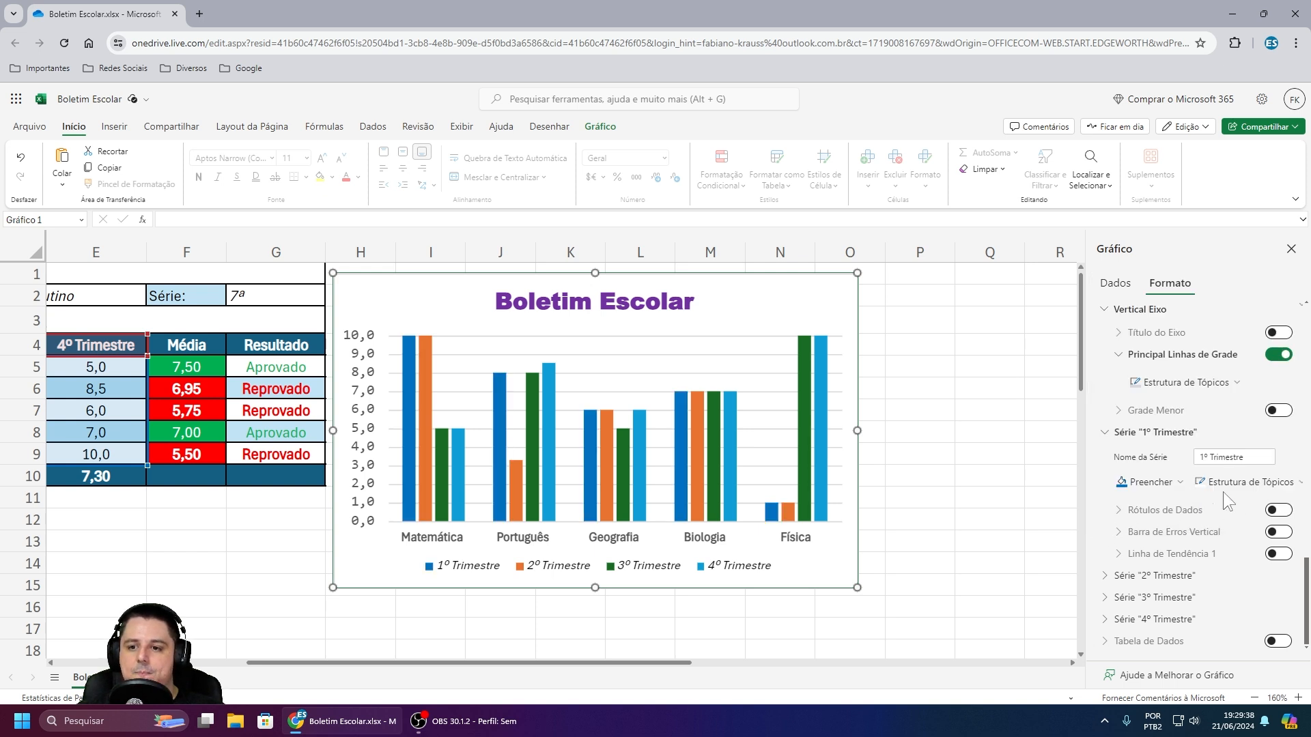
Step: Shorten the name of the 1º Trimestre series to "1º Trim."
click(1241, 456)
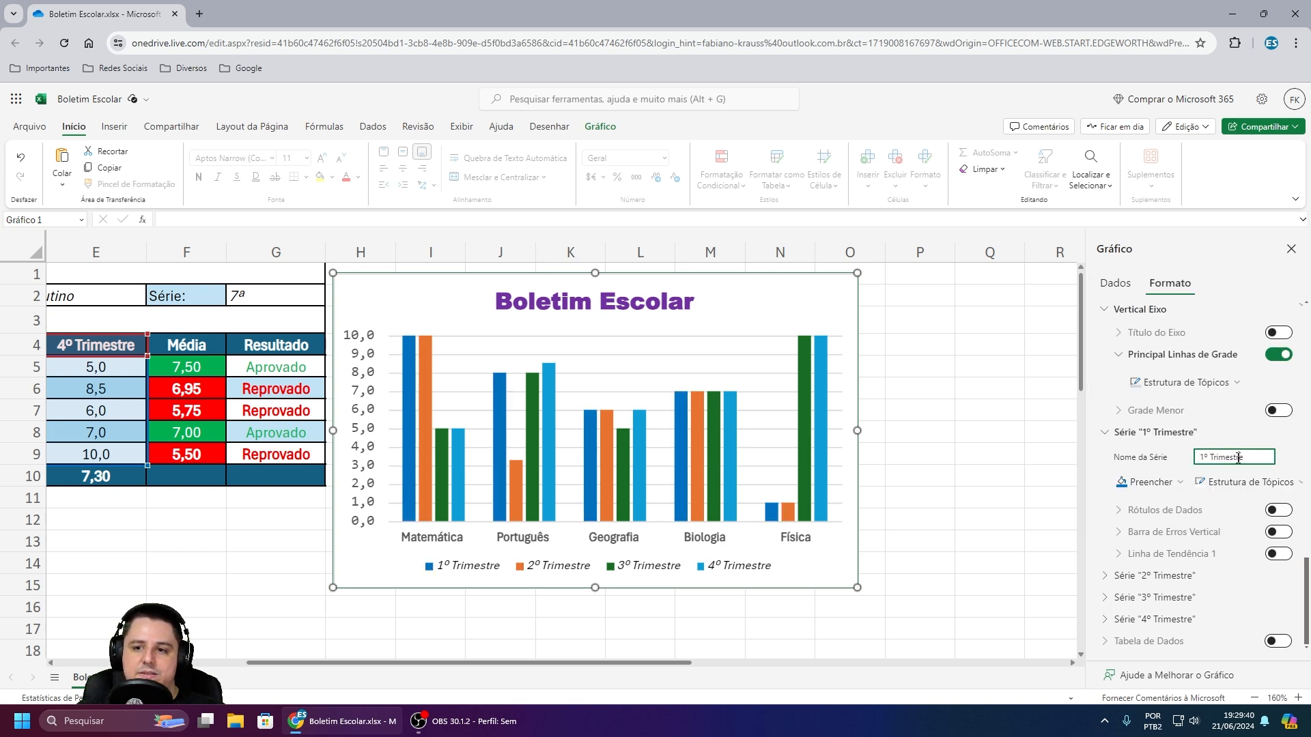
drag(1224, 457, 1262, 457)
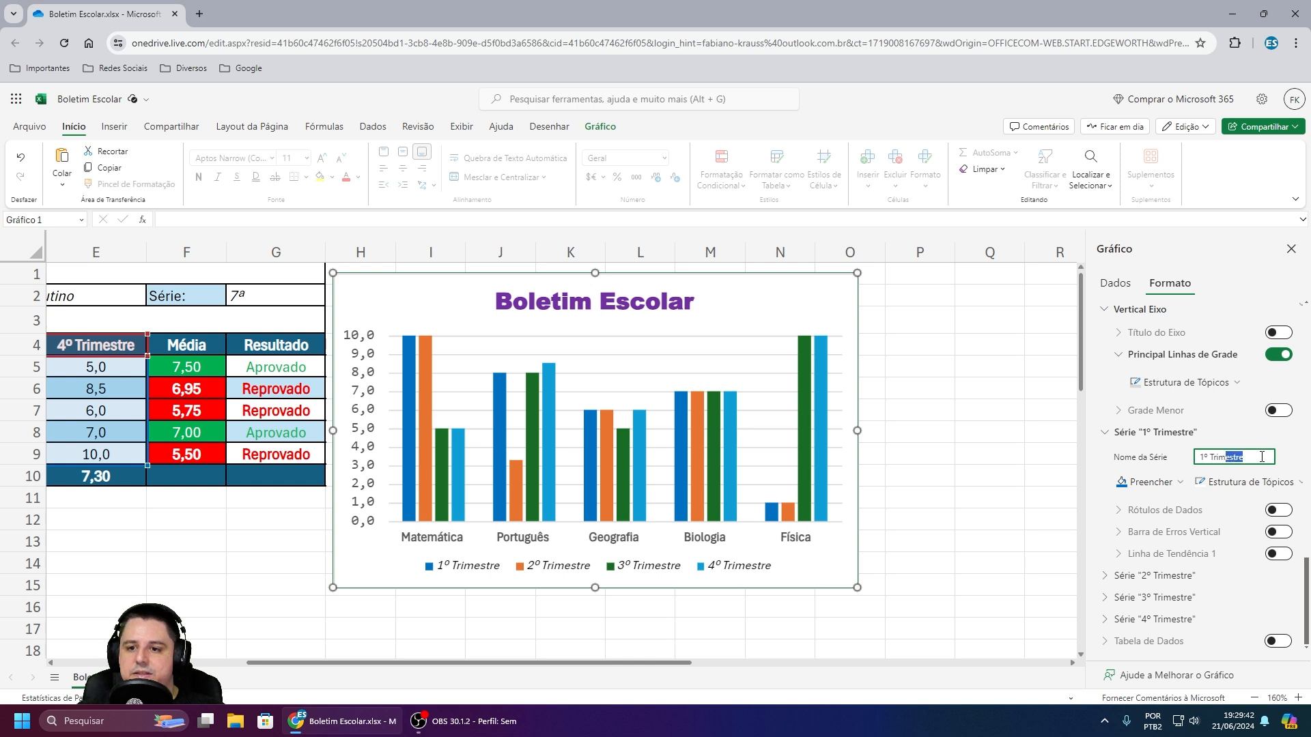
key(BackSpace)
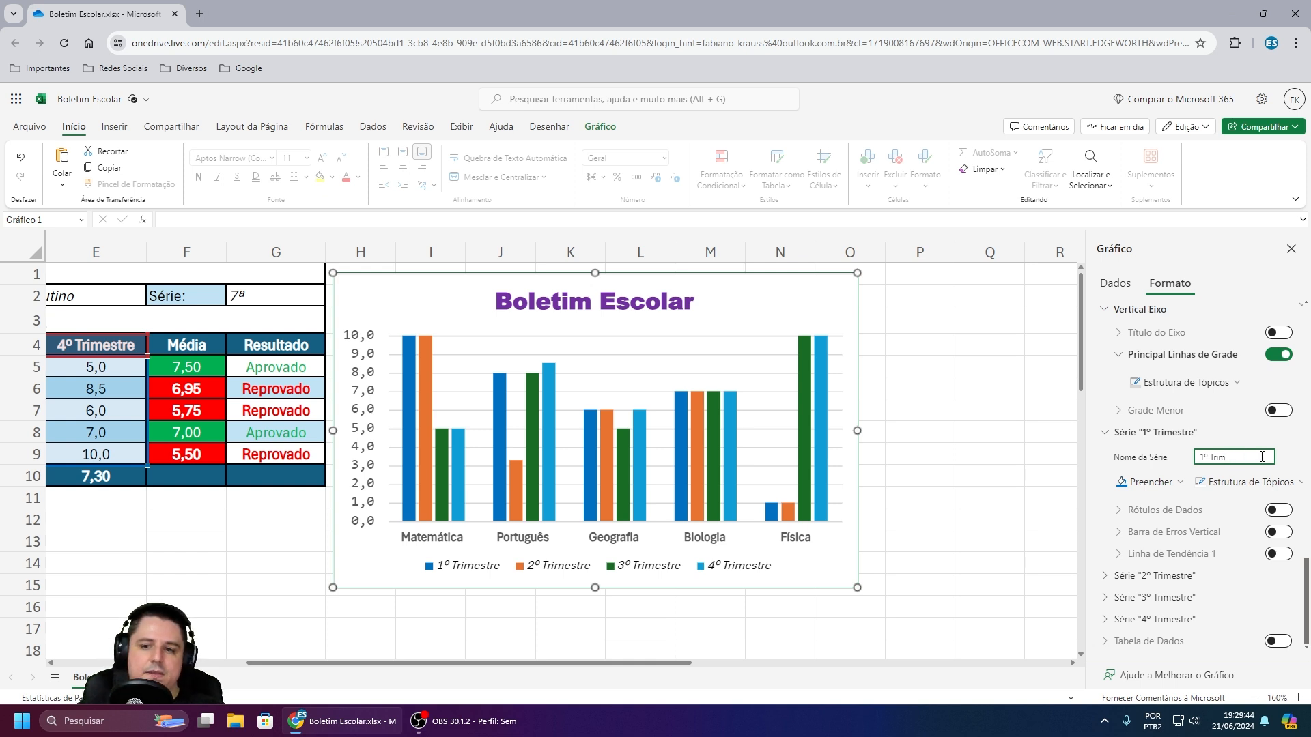
key(Return)
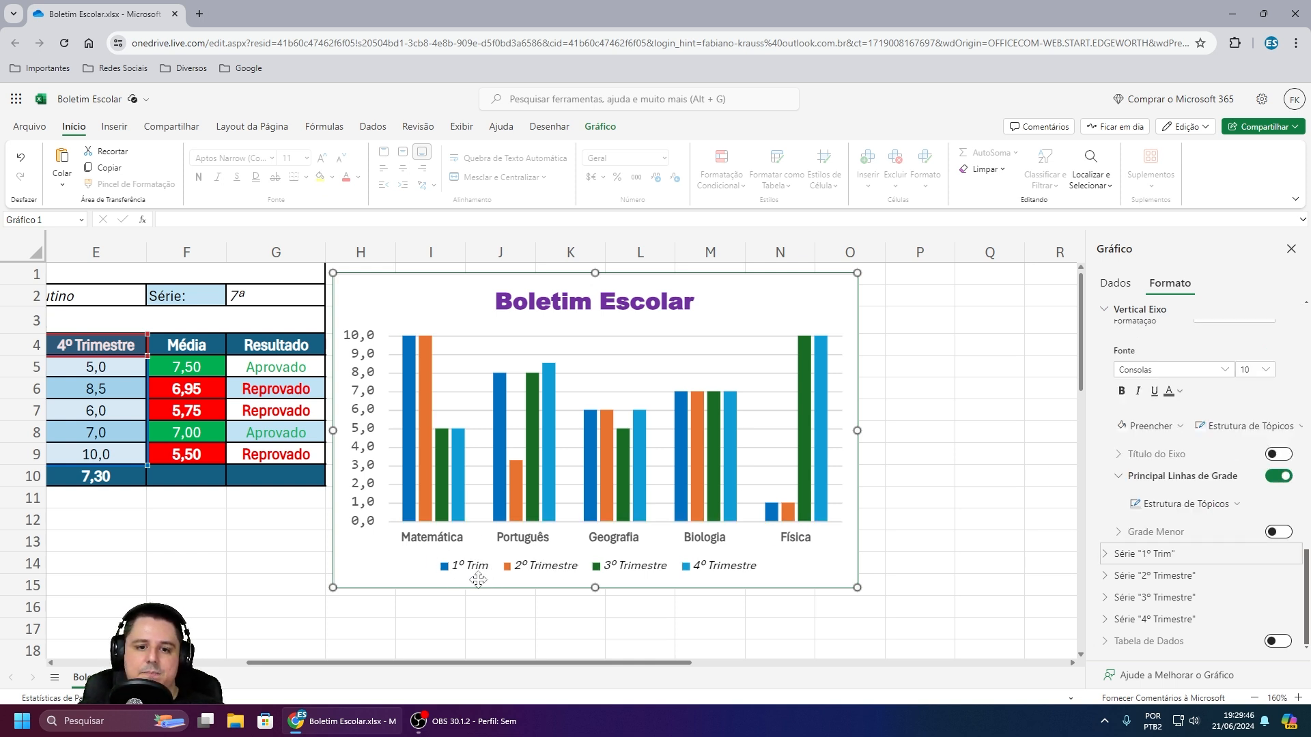
click(478, 577)
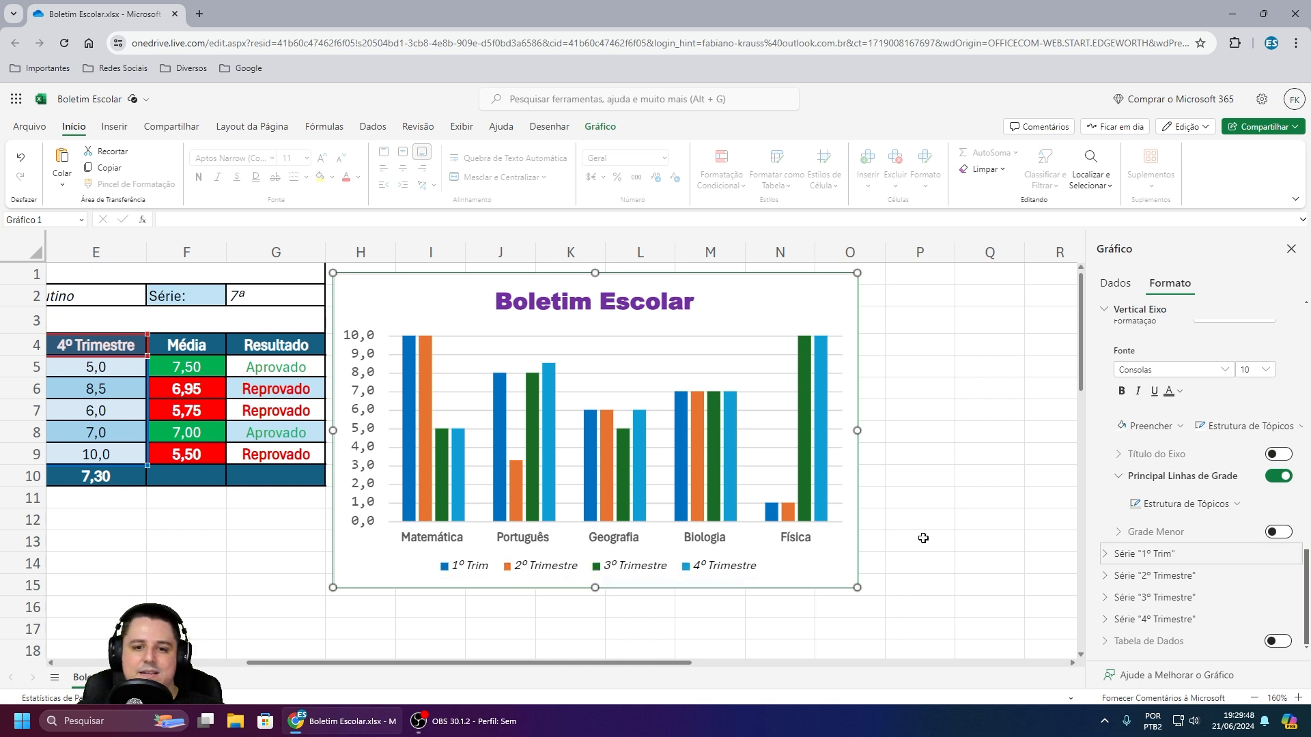
click(1108, 555)
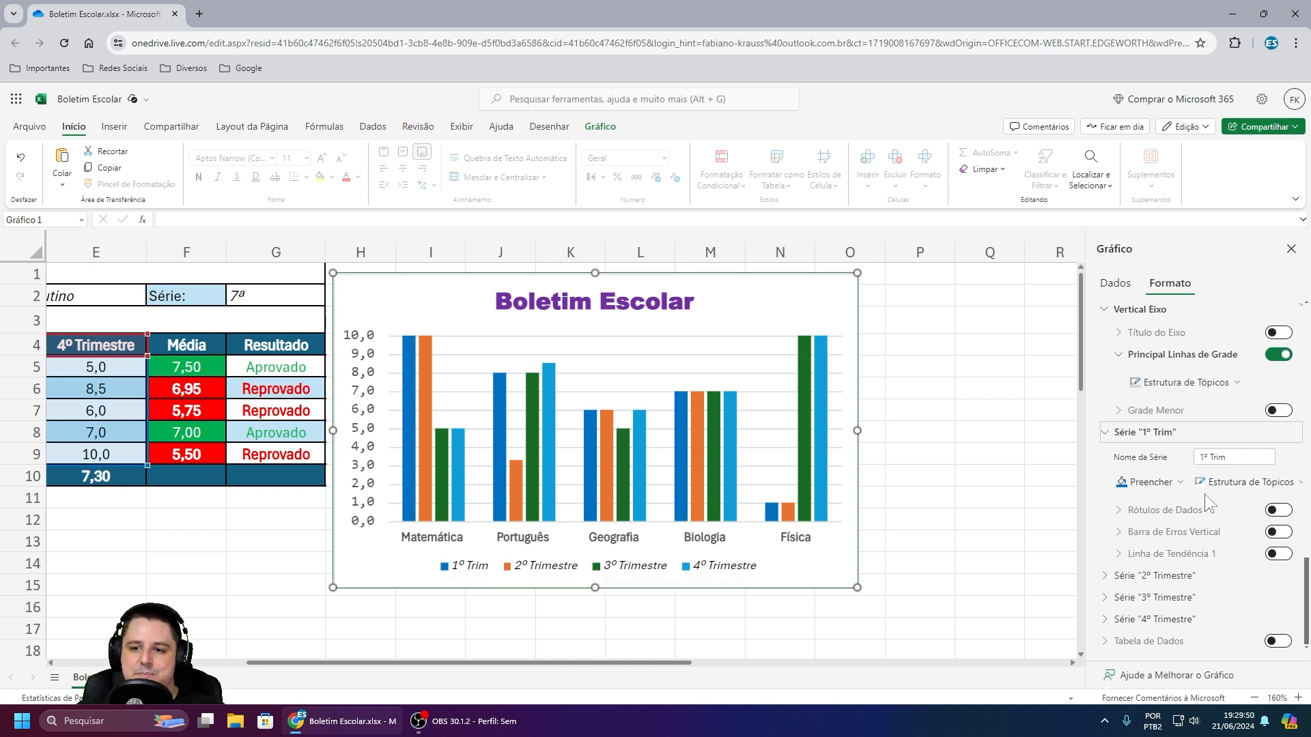
click(1243, 458)
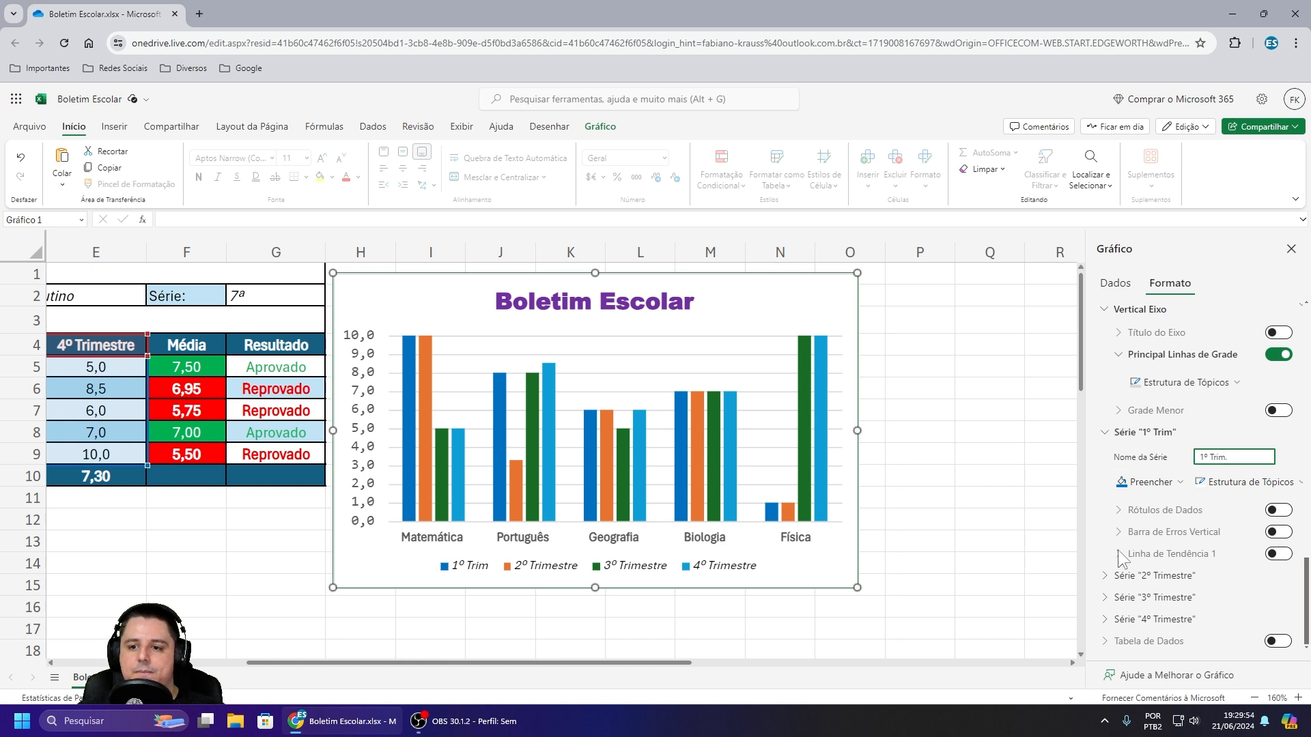
Step: Shorten the name of the 2º Trimestre series to "2º Trim."
scroll(1201, 533, down, 2)
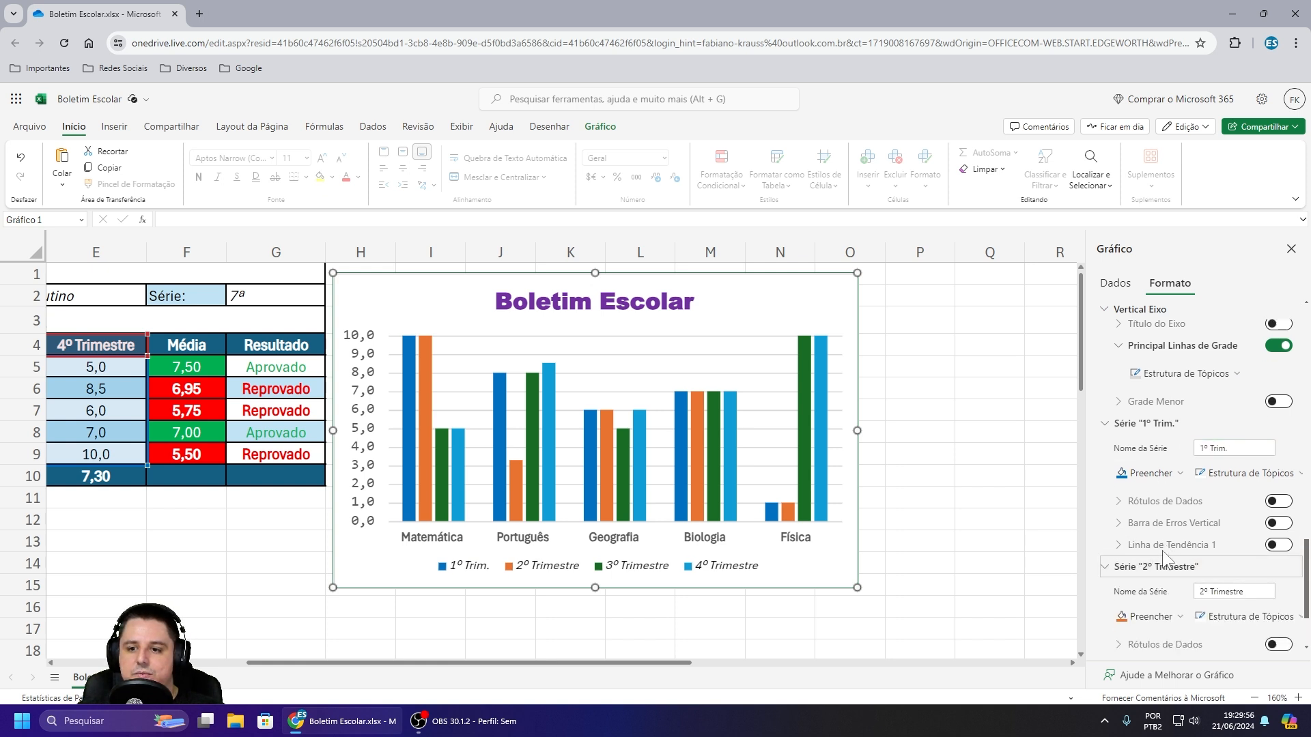
drag(1226, 479, 1266, 484)
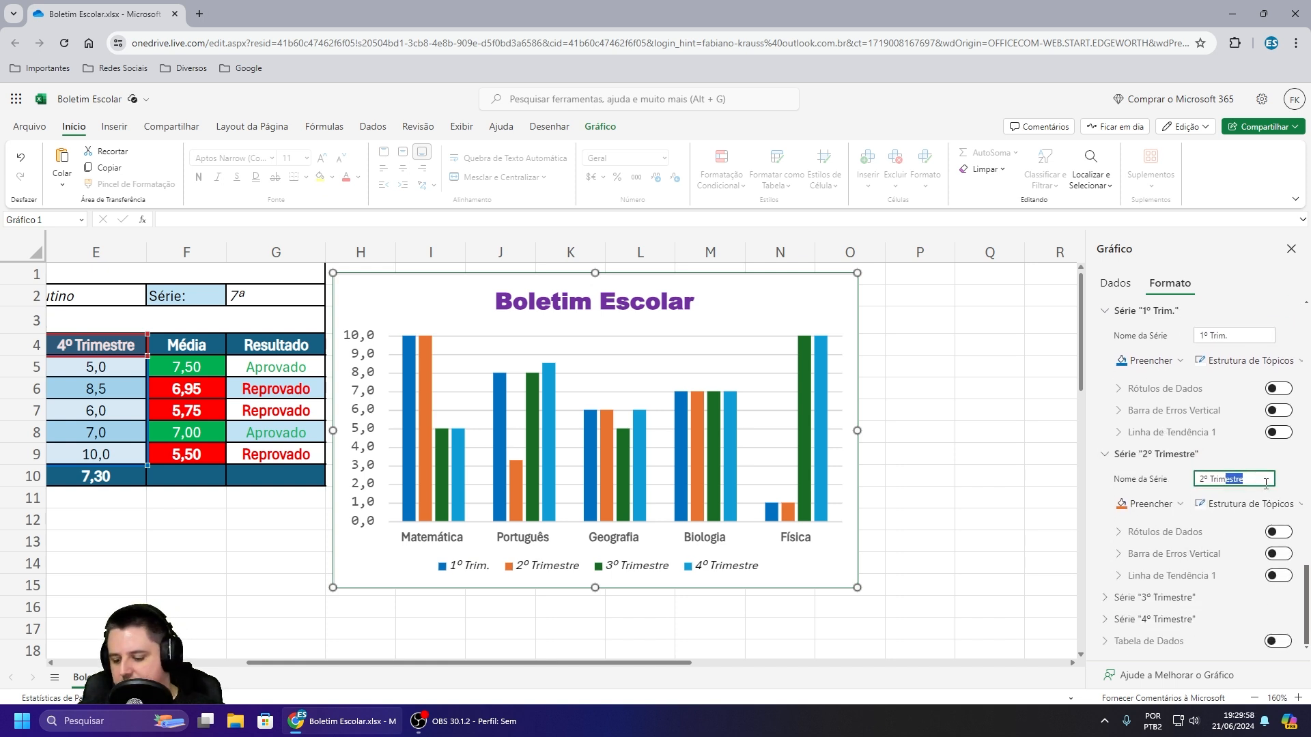
text(.)
Step: Shorten the name of the 3º Trimestre series to "3º Trim."
click(1133, 598)
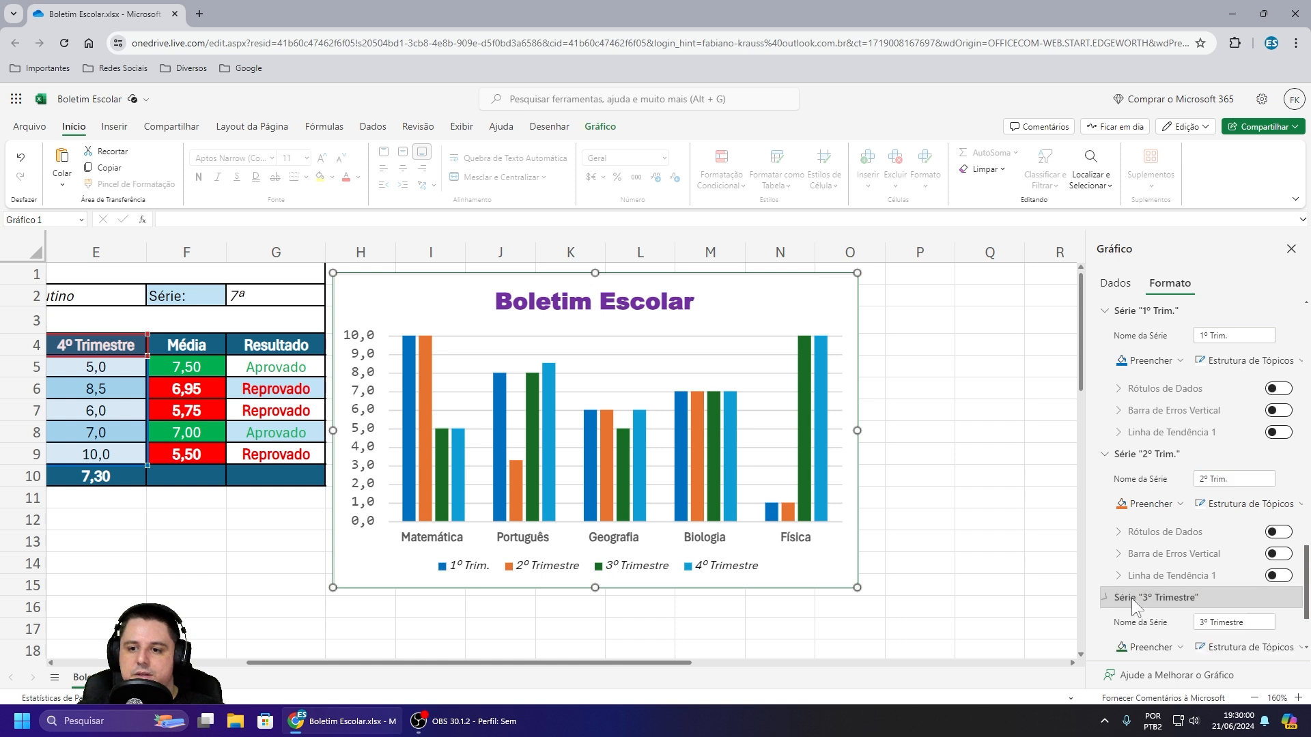
scroll(1227, 563, down, 2)
drag(1229, 499, 1264, 502)
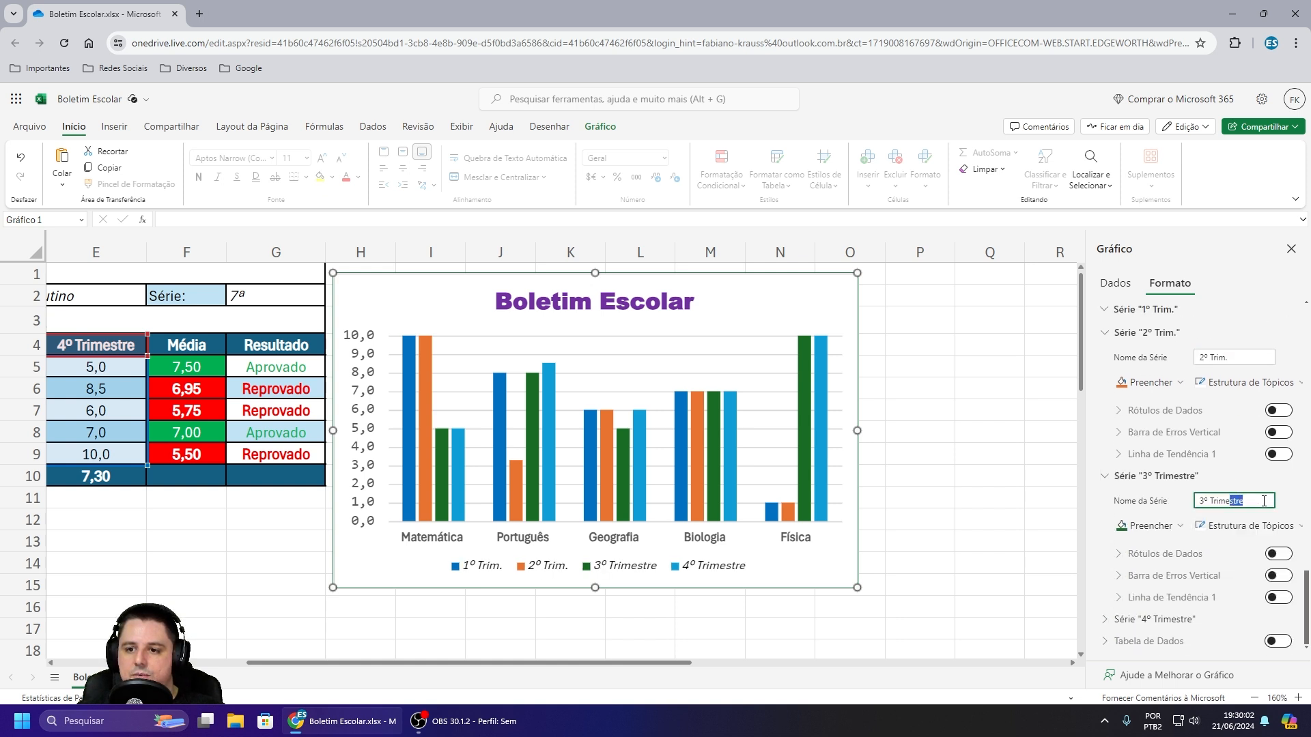
key(BackSpace)
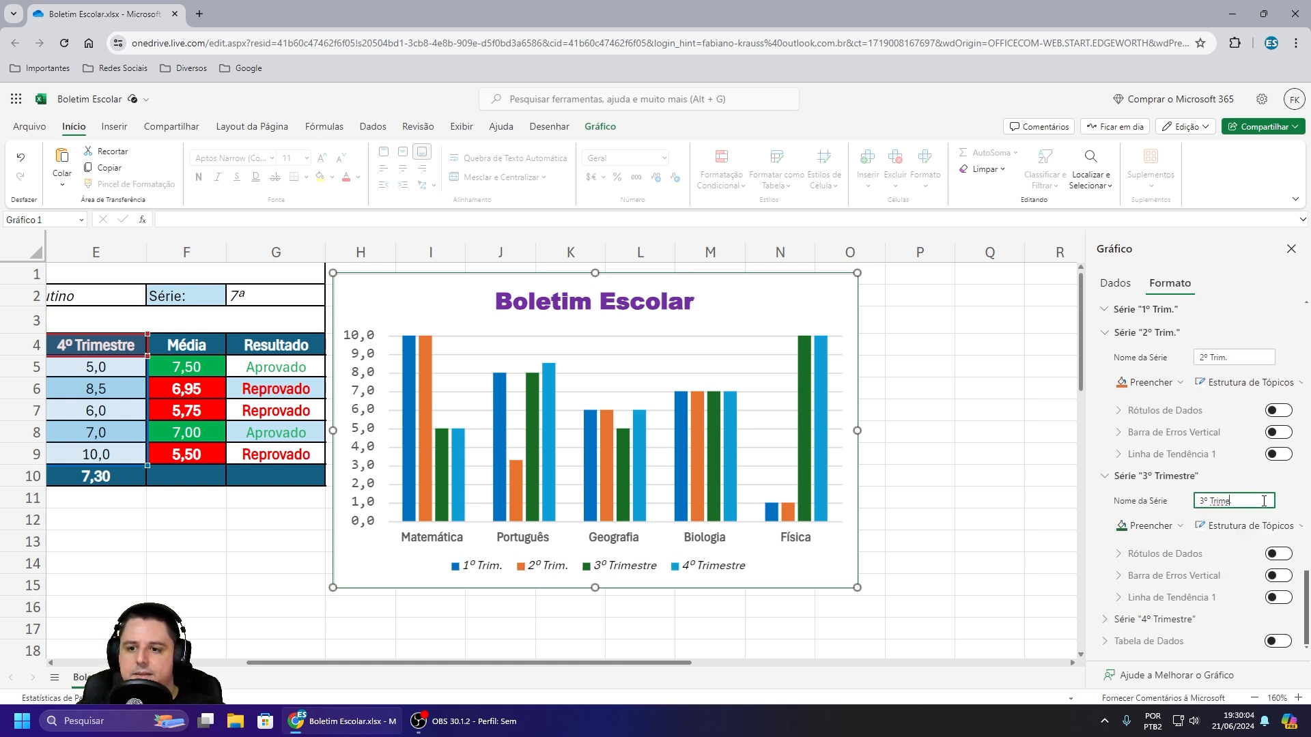
Step: Shorten the name of the 4º Trimestre series to "4º Trim.", and collapse the settings of the third and fourth series
click(1120, 620)
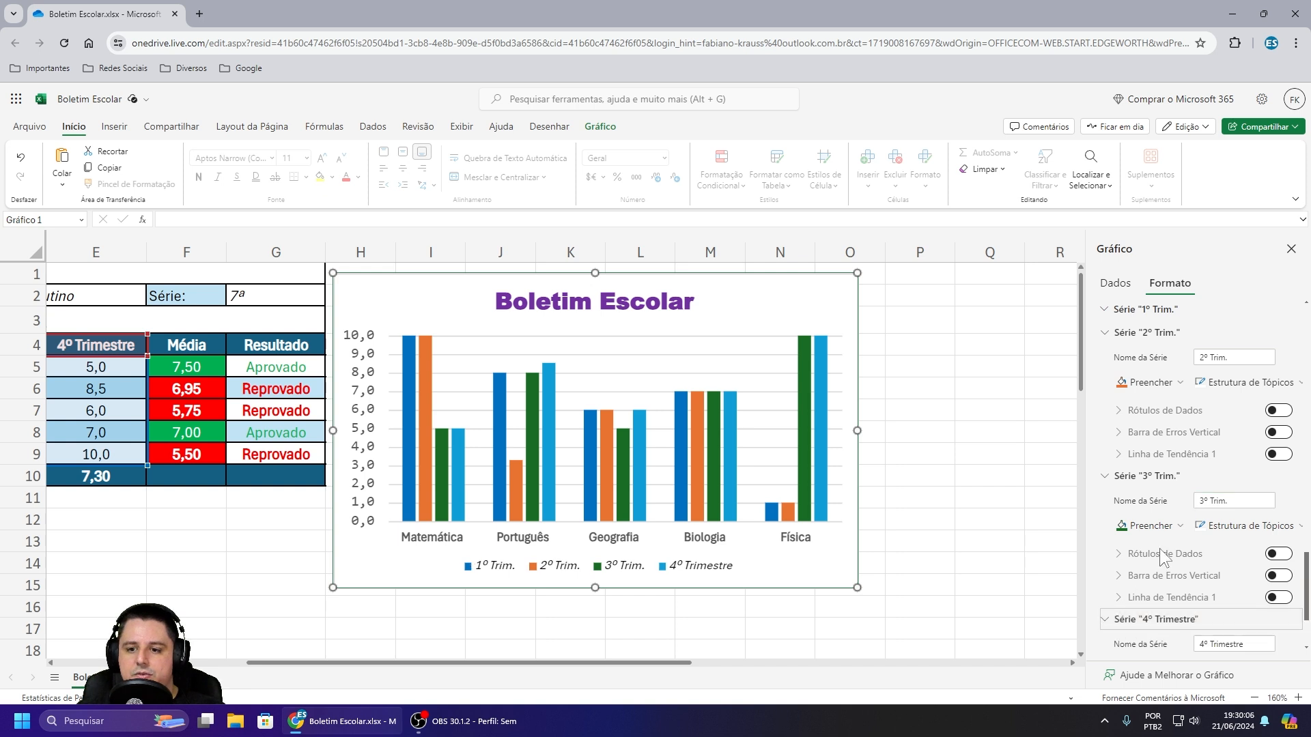
scroll(1164, 557, down, 2)
drag(1226, 525, 1272, 523)
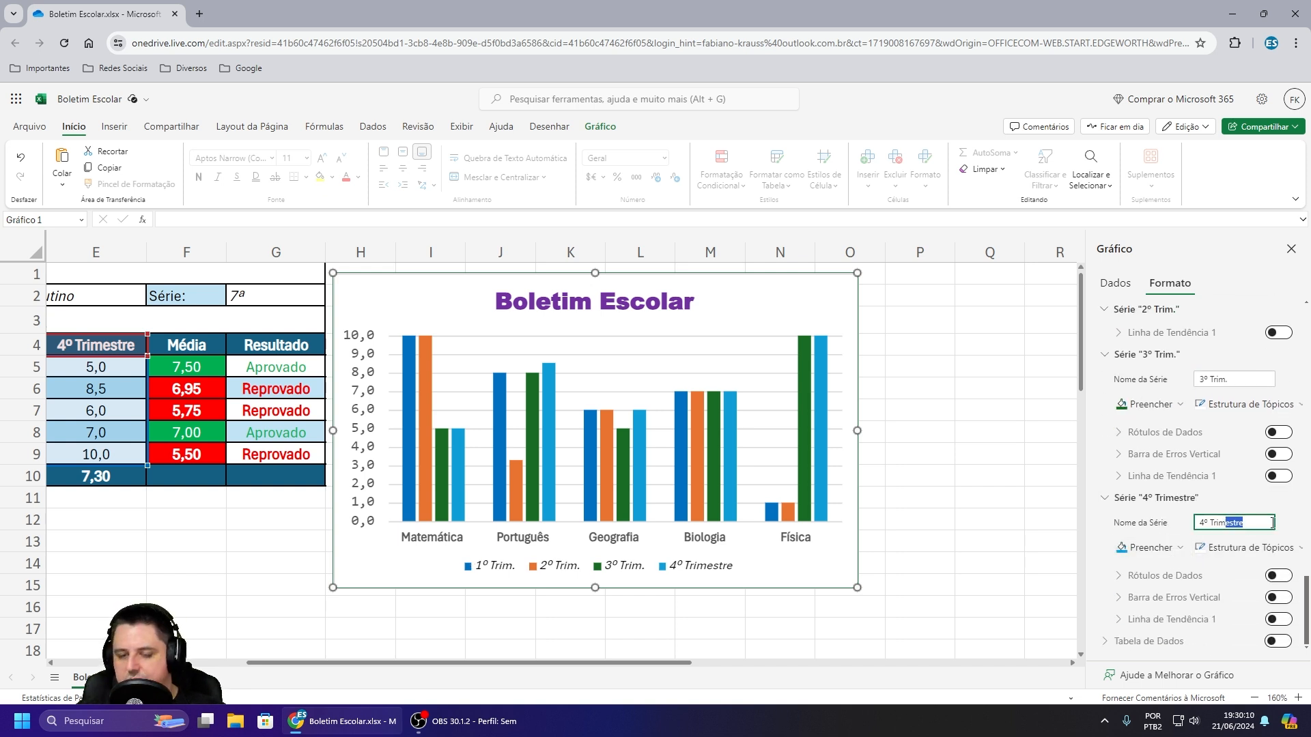
text(.)
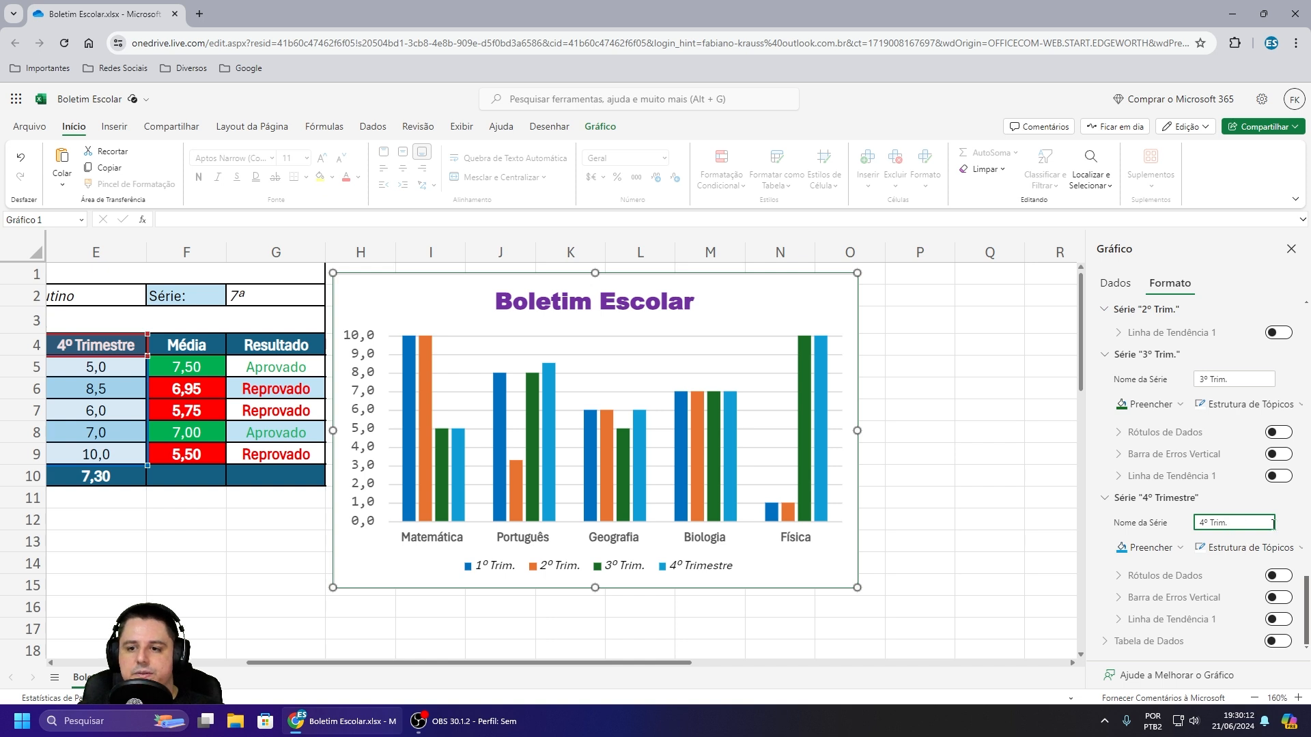
click(1286, 522)
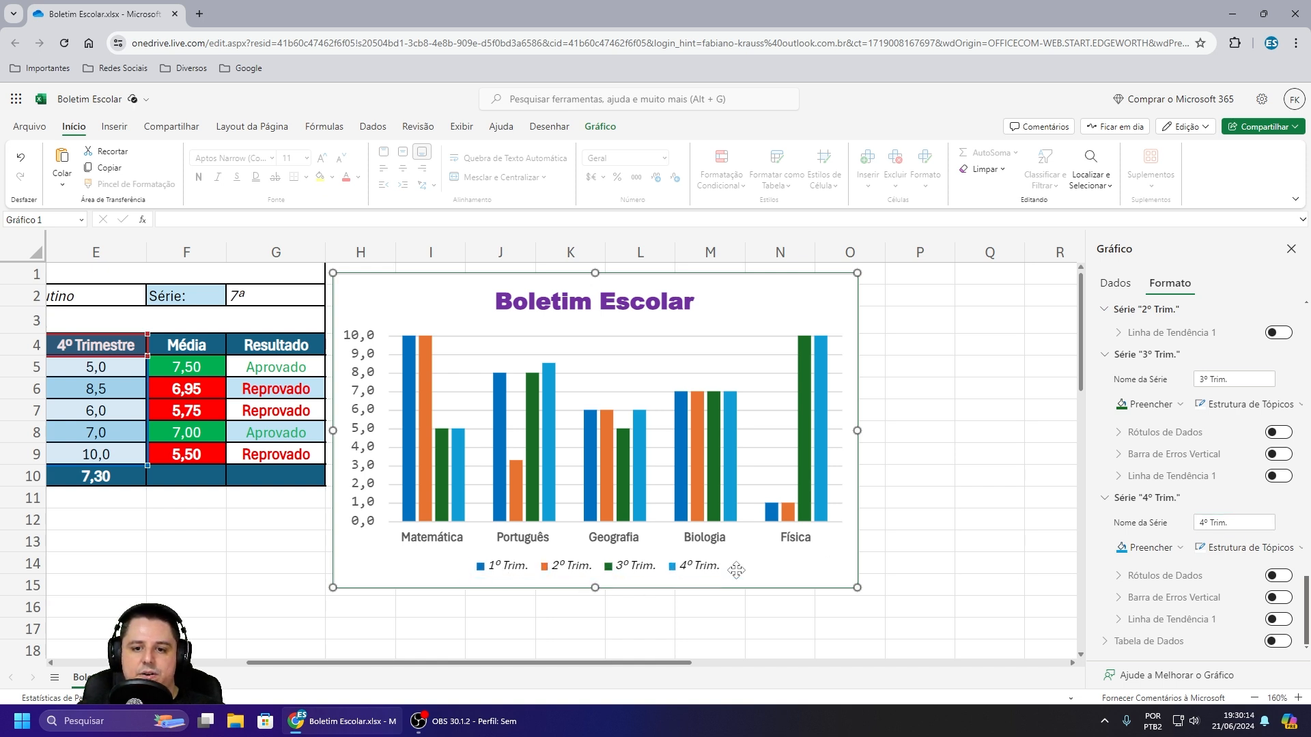
click(1104, 500)
click(1108, 477)
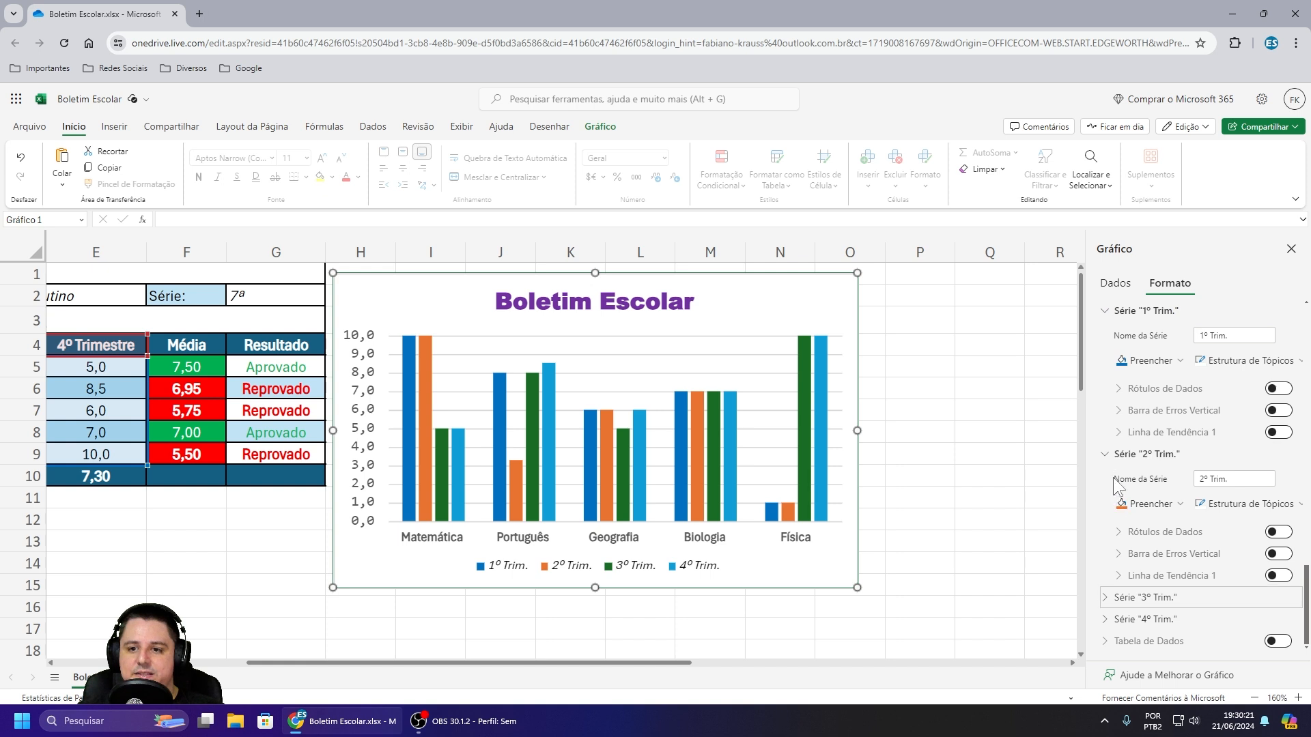
Step: Collapse the 2º Trim. series settings and fill only the Matemática column of the 1º Trim. series with red
click(1107, 455)
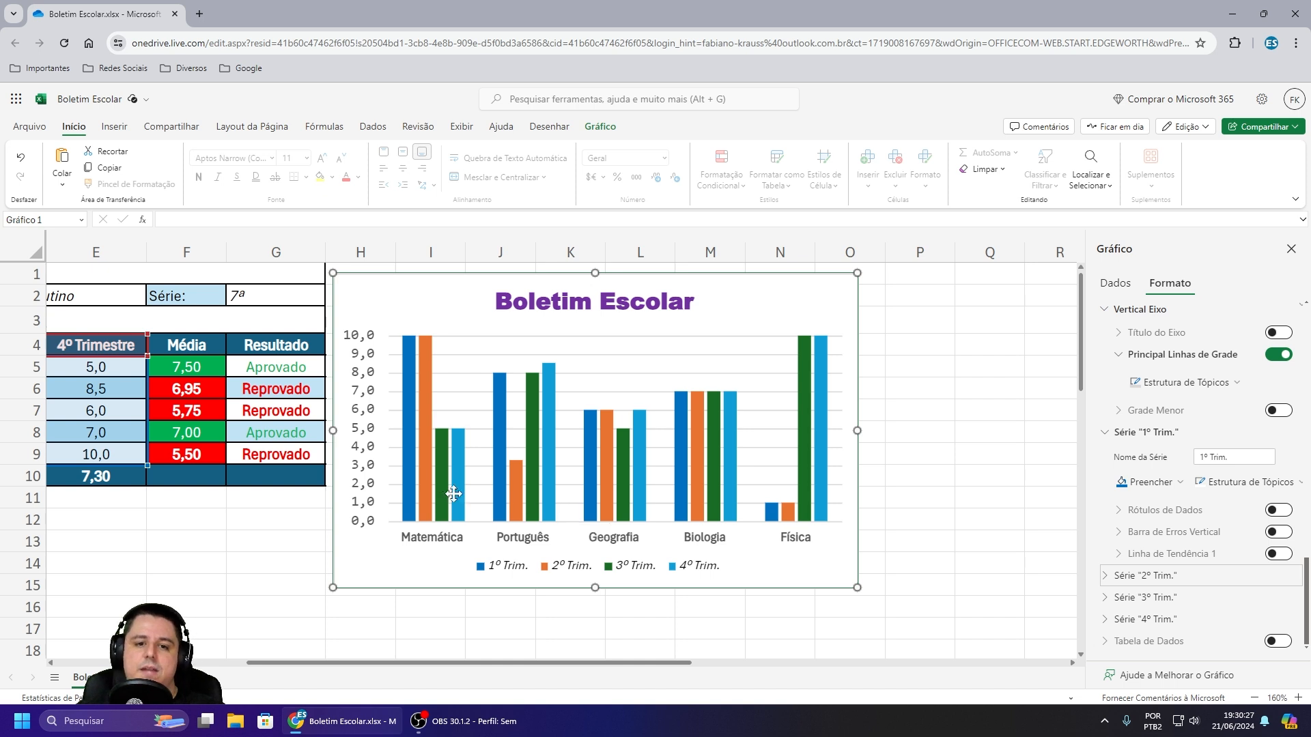
click(404, 482)
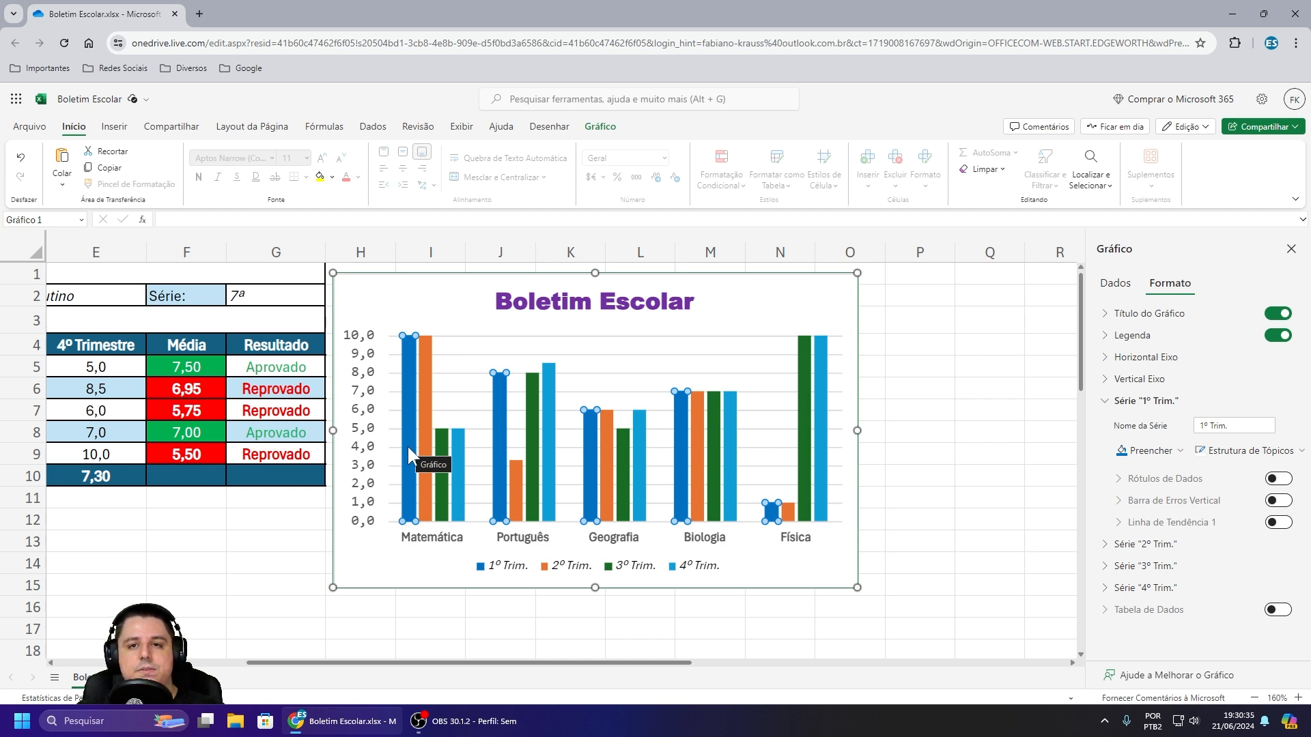
click(407, 445)
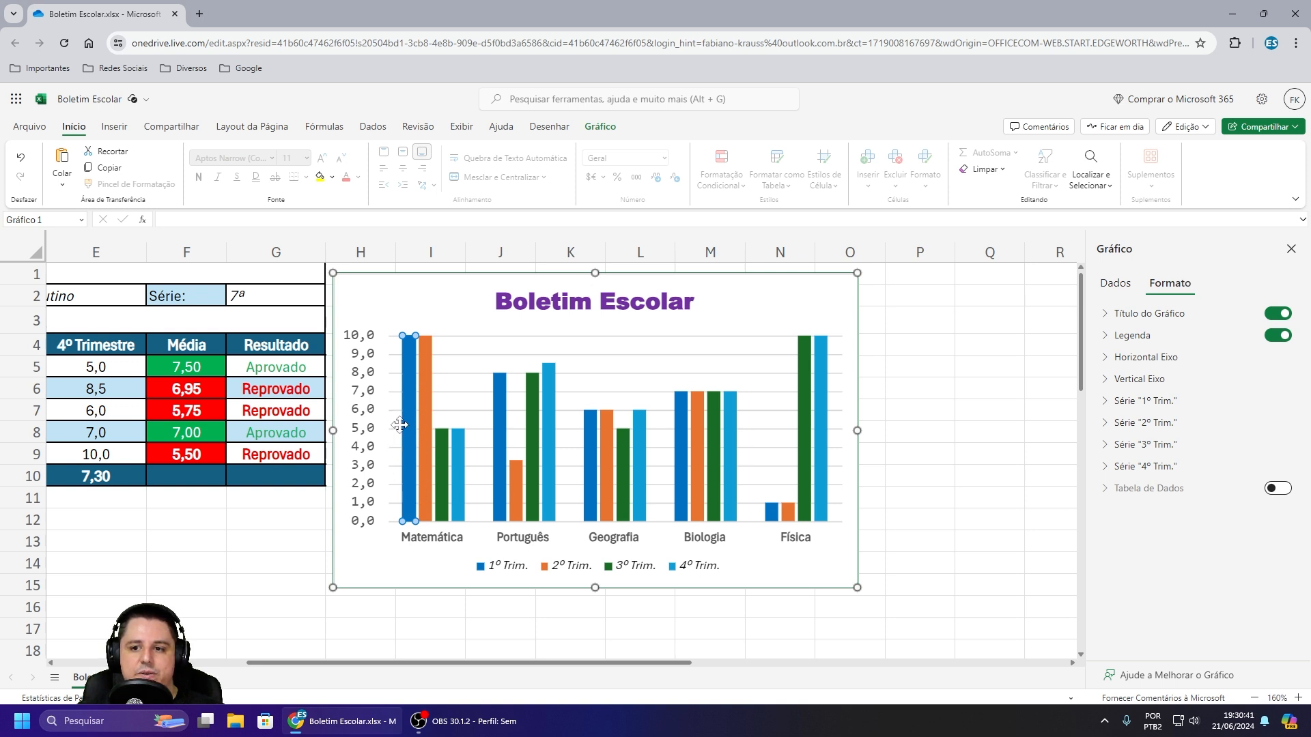
click(332, 178)
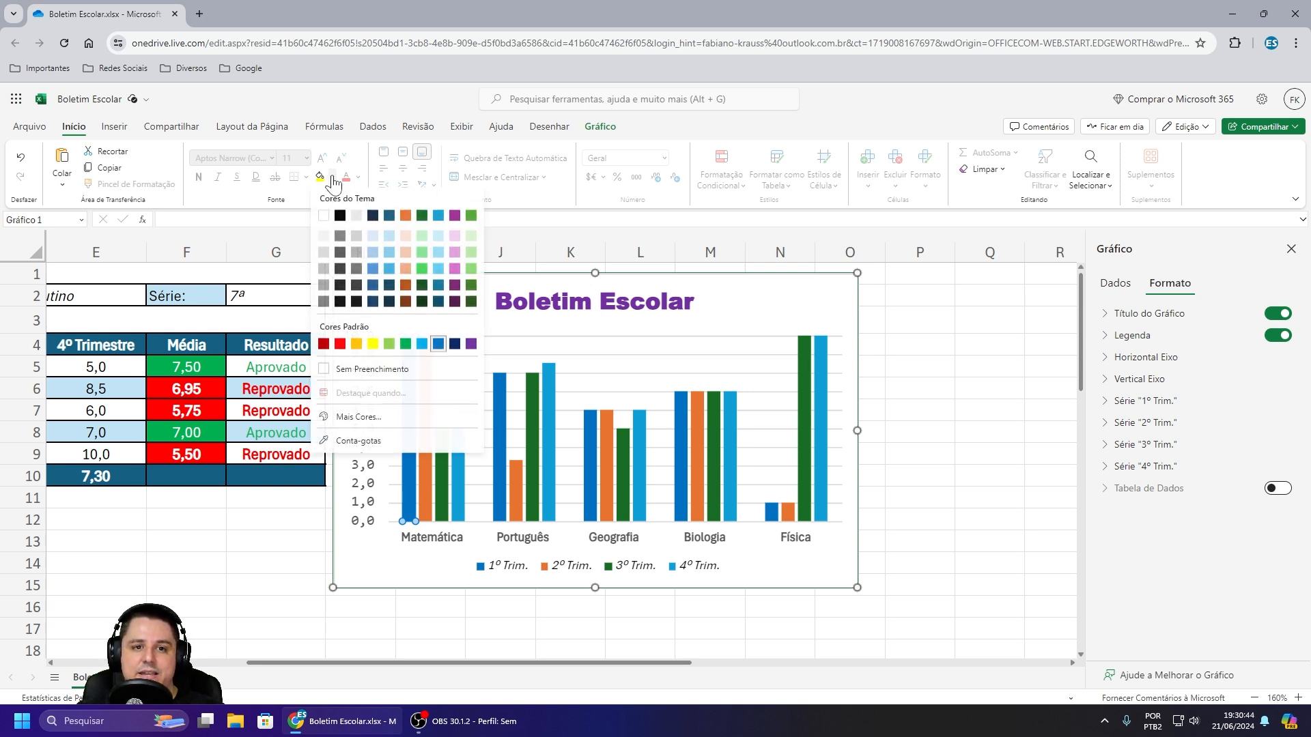
click(341, 343)
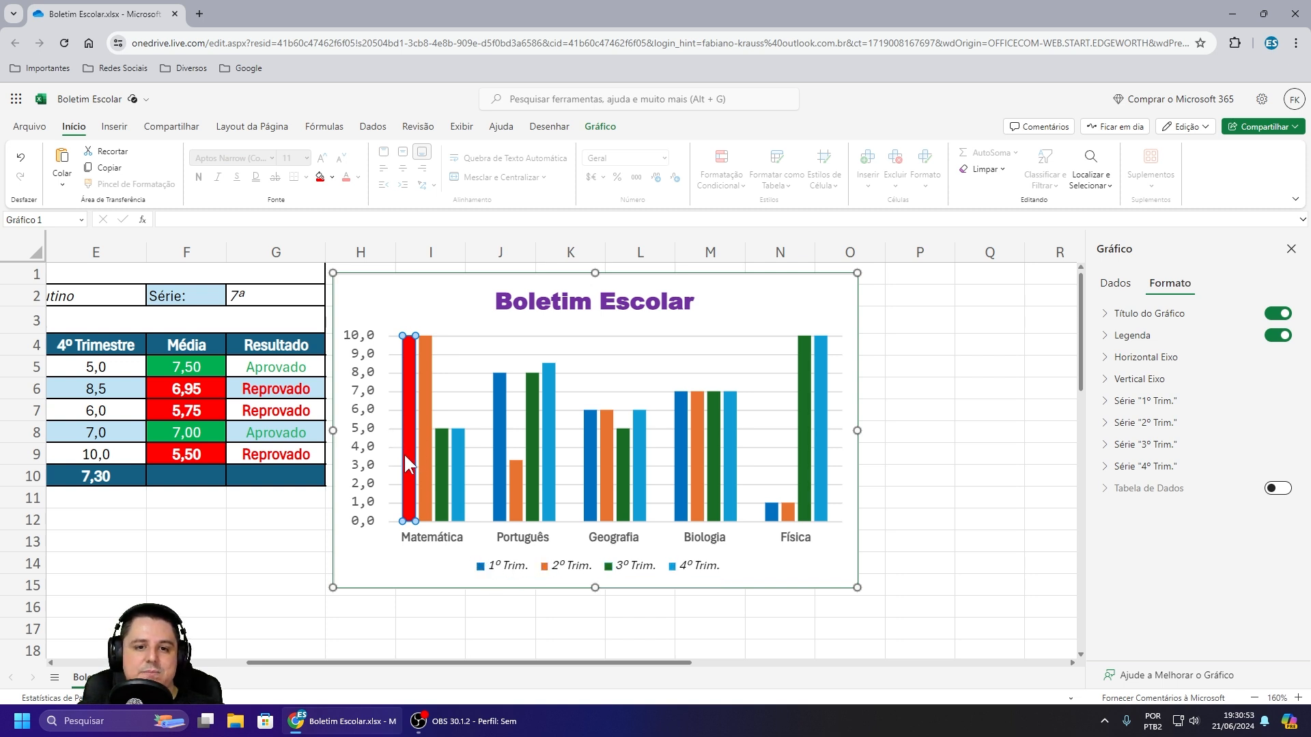
click(389, 291)
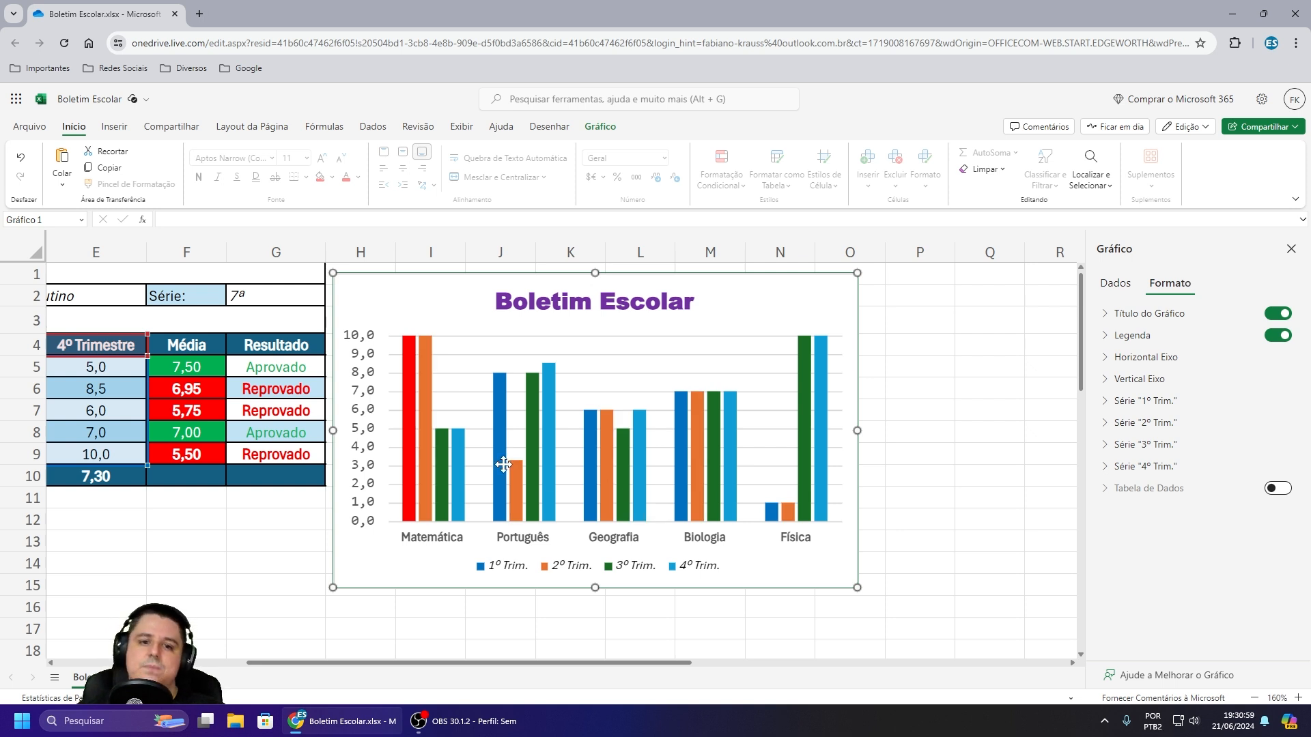
Step: Undo the red fill on the Matemática column of the 1º Trim. series and deselect the column
click(406, 447)
click(407, 440)
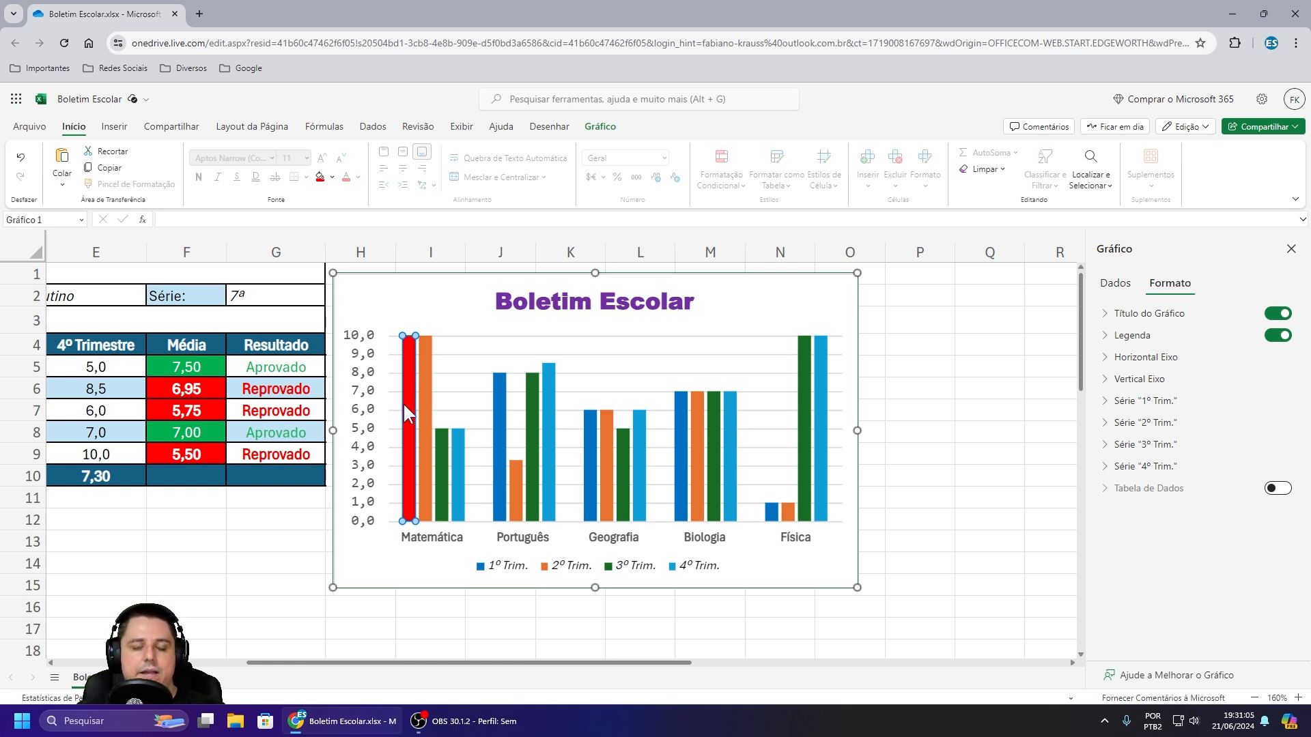
click(21, 158)
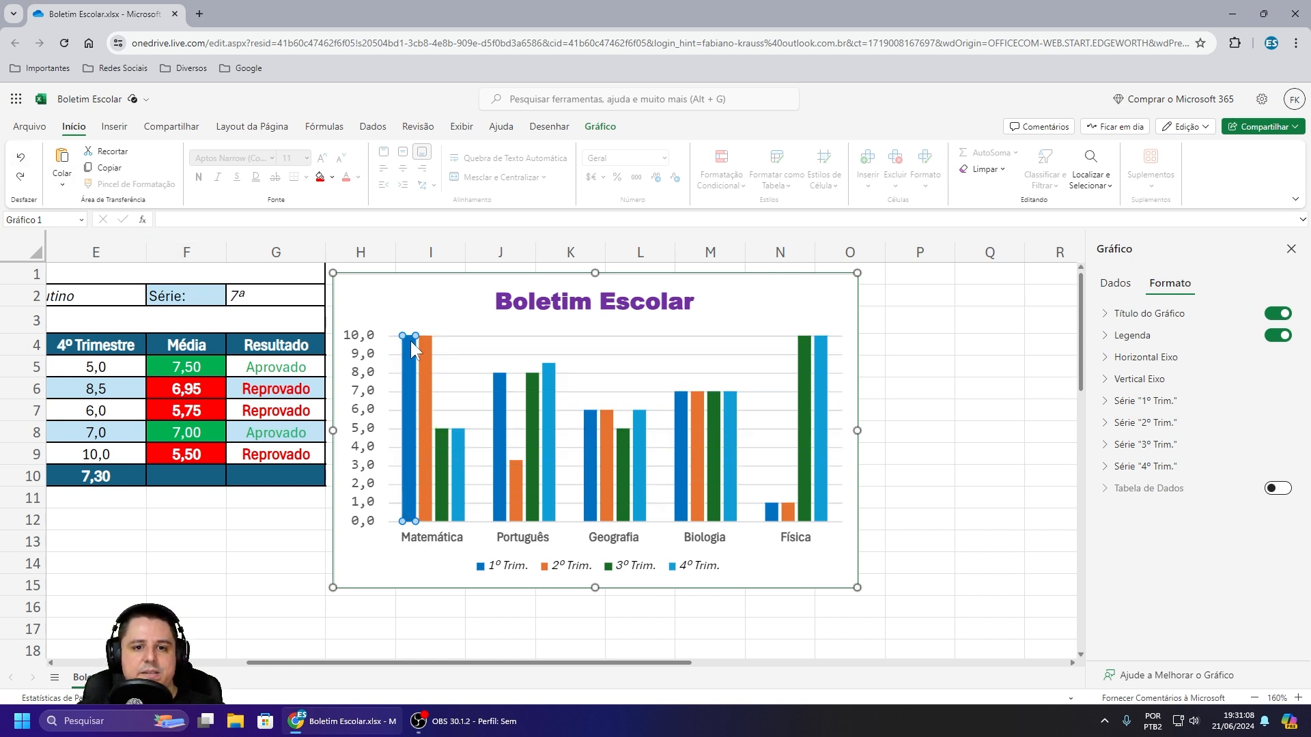
click(417, 300)
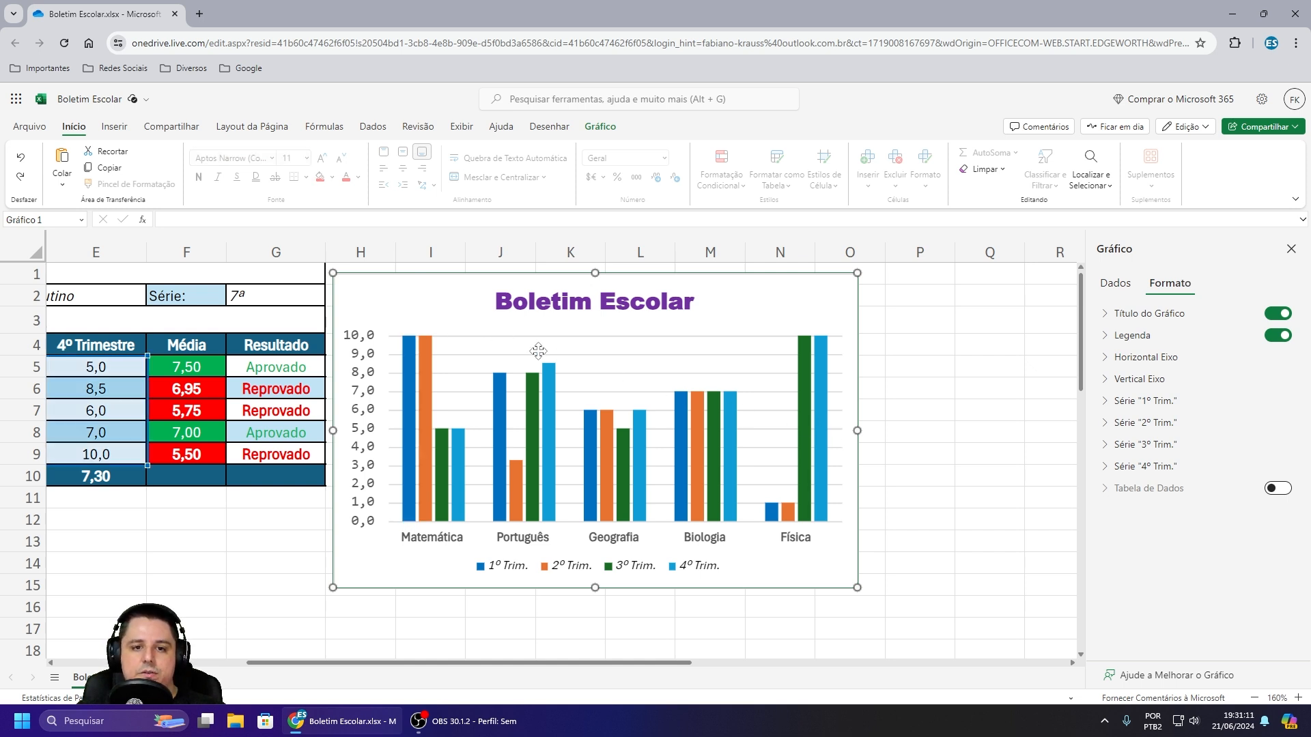
Step: Reposition the chart just beside the Resultado column, starting at row 1, and close the chart formatting pane
mouse_move(412, 311)
mouse_down()
mouse_move(597, 321)
mouse_move(404, 246)
mouse_move(594, 355)
mouse_move(418, 300)
mouse_up()
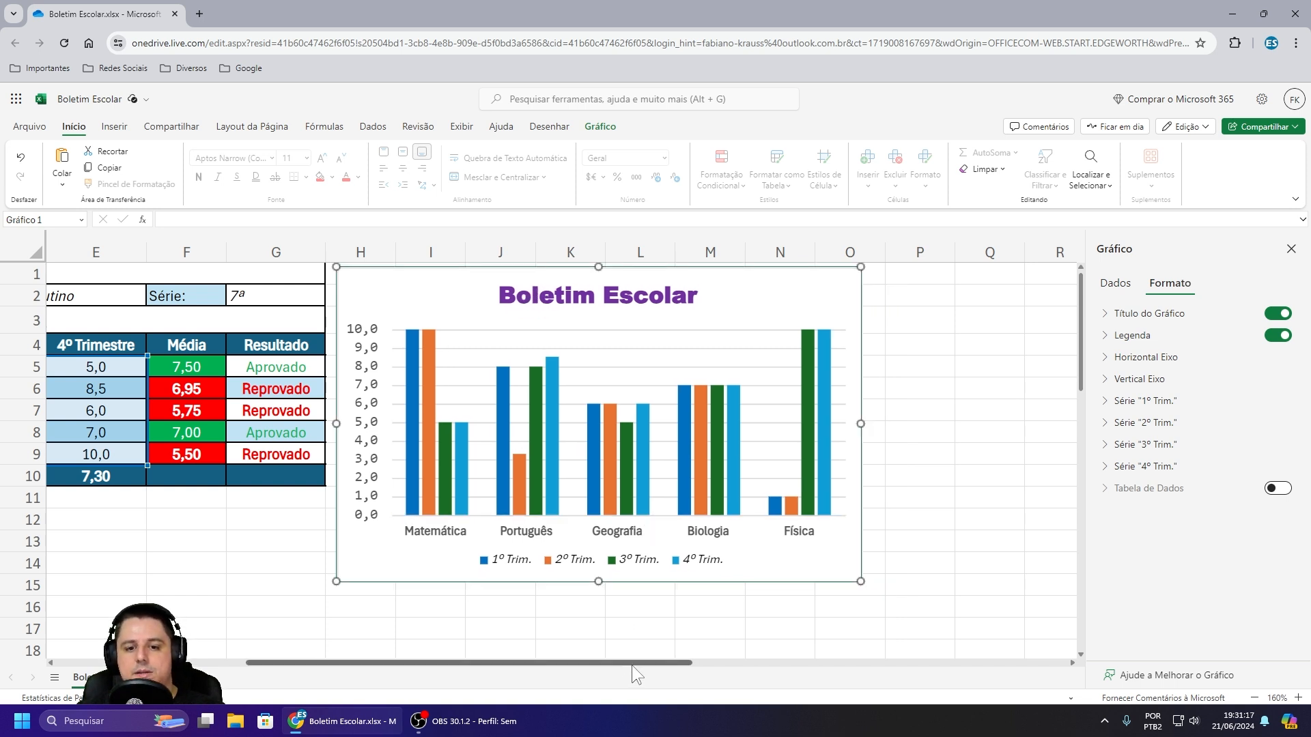
drag(632, 665, 314, 666)
drag(842, 290, 809, 297)
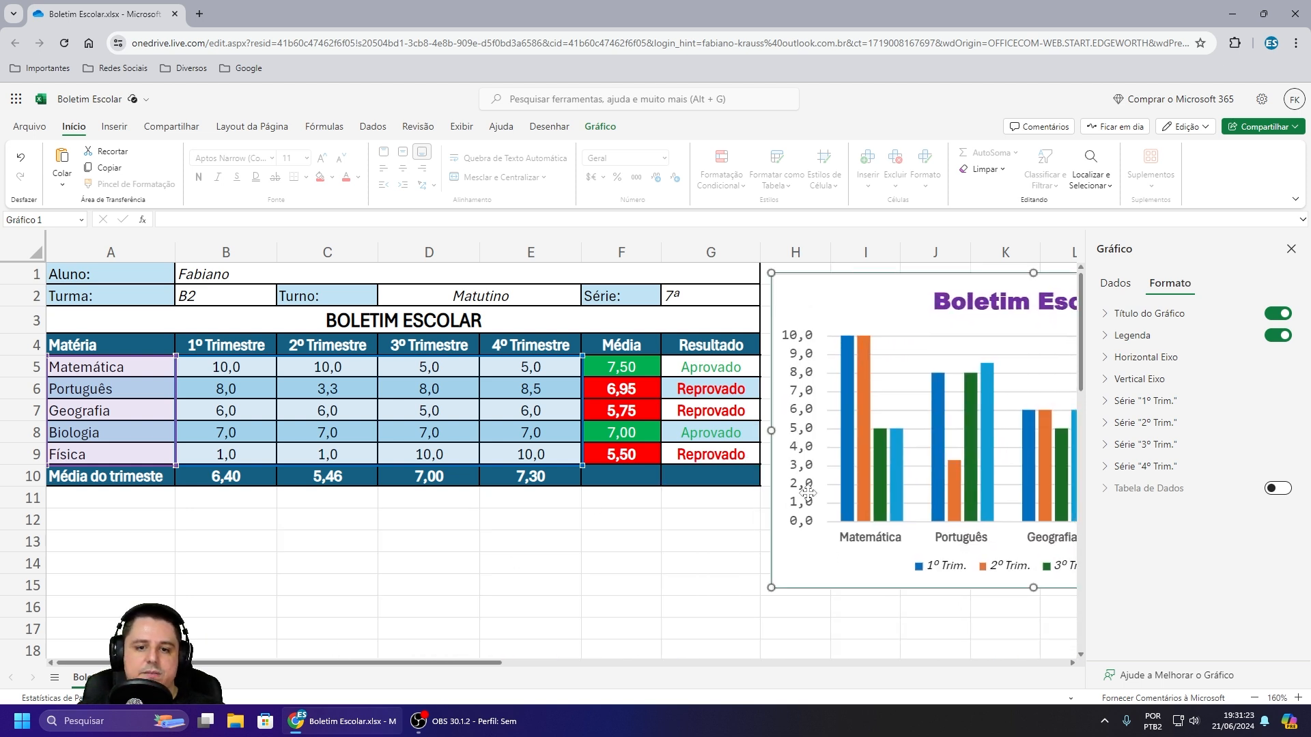
click(1291, 248)
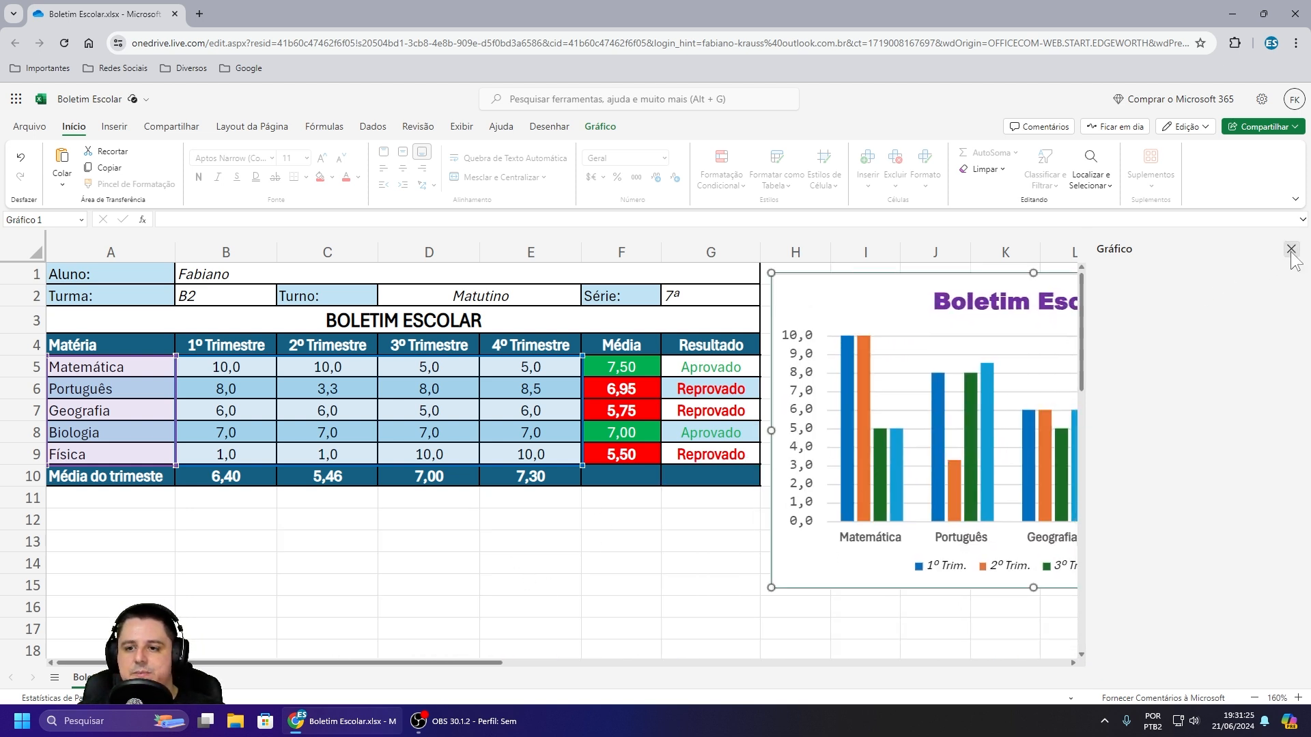
Step: Shrink the chart to span columns H to L down to row 10, and reopen its formatting pane
drag(650, 662, 890, 663)
drag(841, 588, 658, 482)
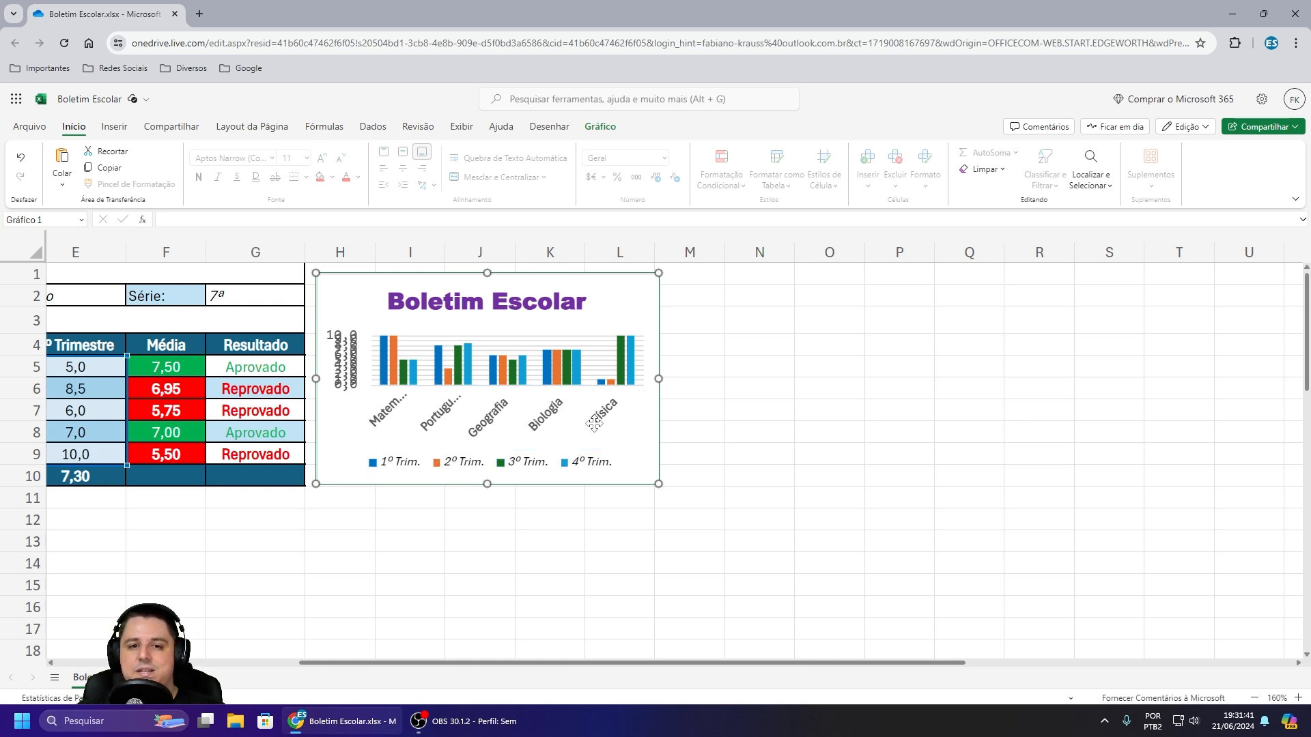
double_click(608, 306)
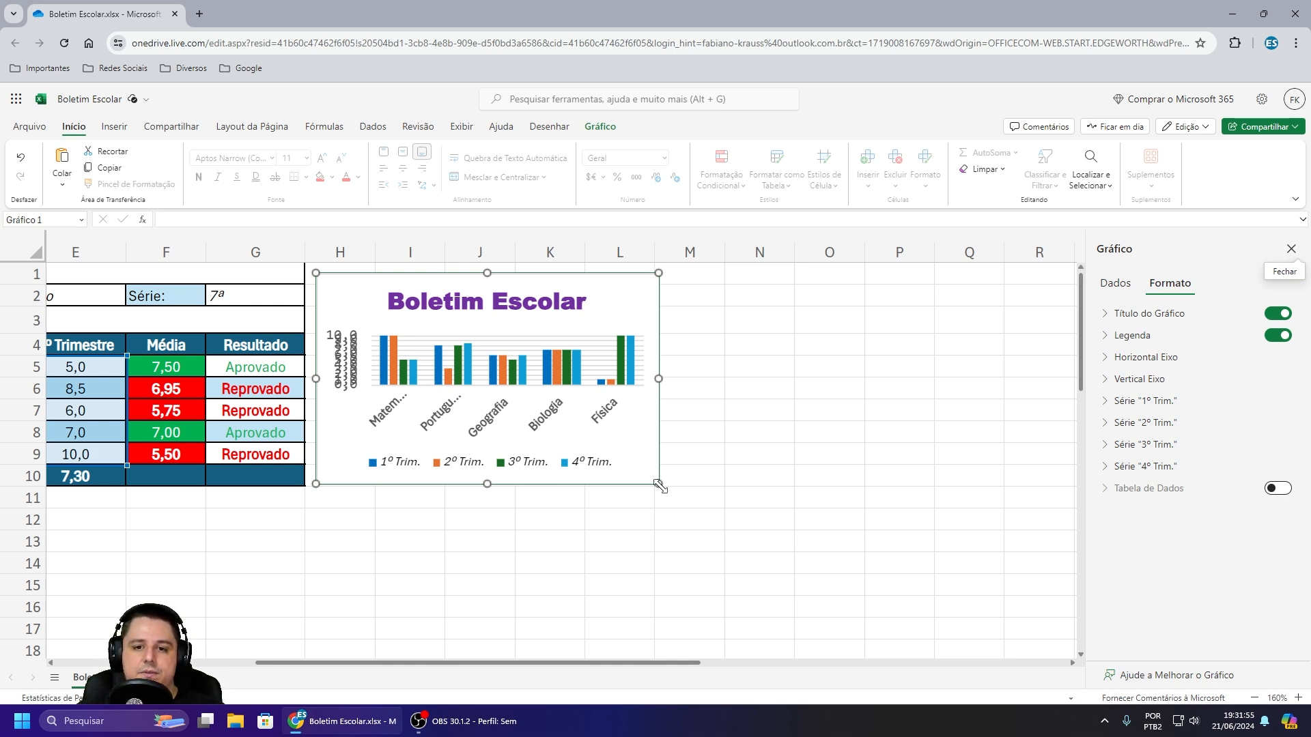
Step: Enlarge the chart to span columns H to O down to about row 17, close the formatting pane and deselect the chart
drag(659, 484, 848, 643)
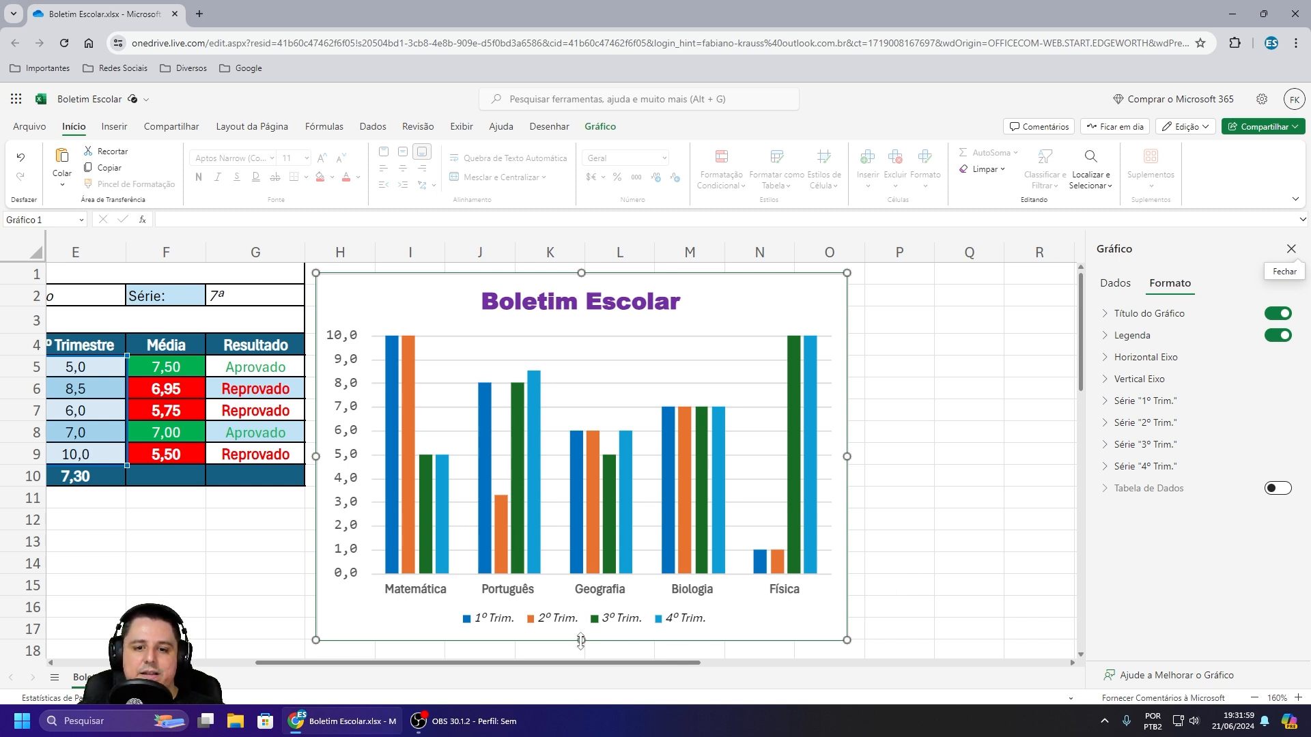
mouse_move(582, 641)
mouse_down()
mouse_move(588, 537)
mouse_move(581, 623)
mouse_up()
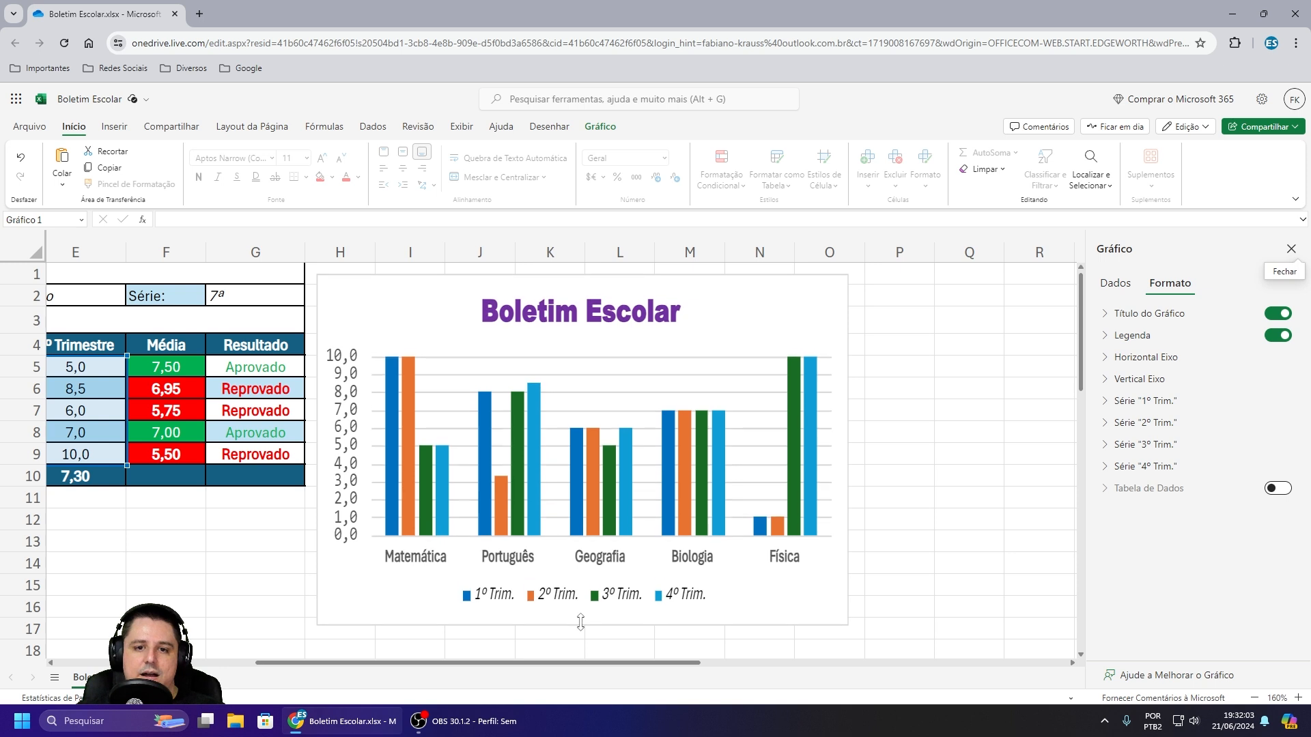
mouse_move(847, 449)
mouse_down()
mouse_move(812, 451)
mouse_move(865, 451)
mouse_up()
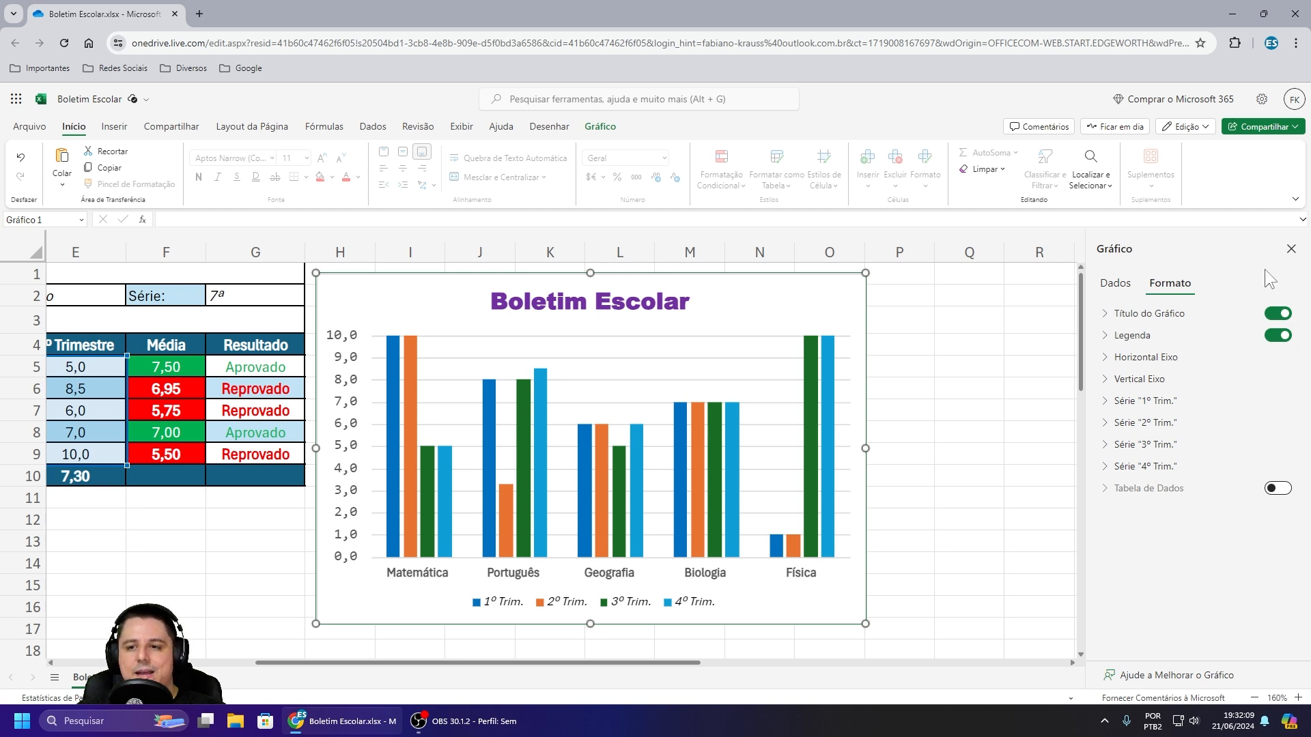
click(1291, 249)
click(1037, 431)
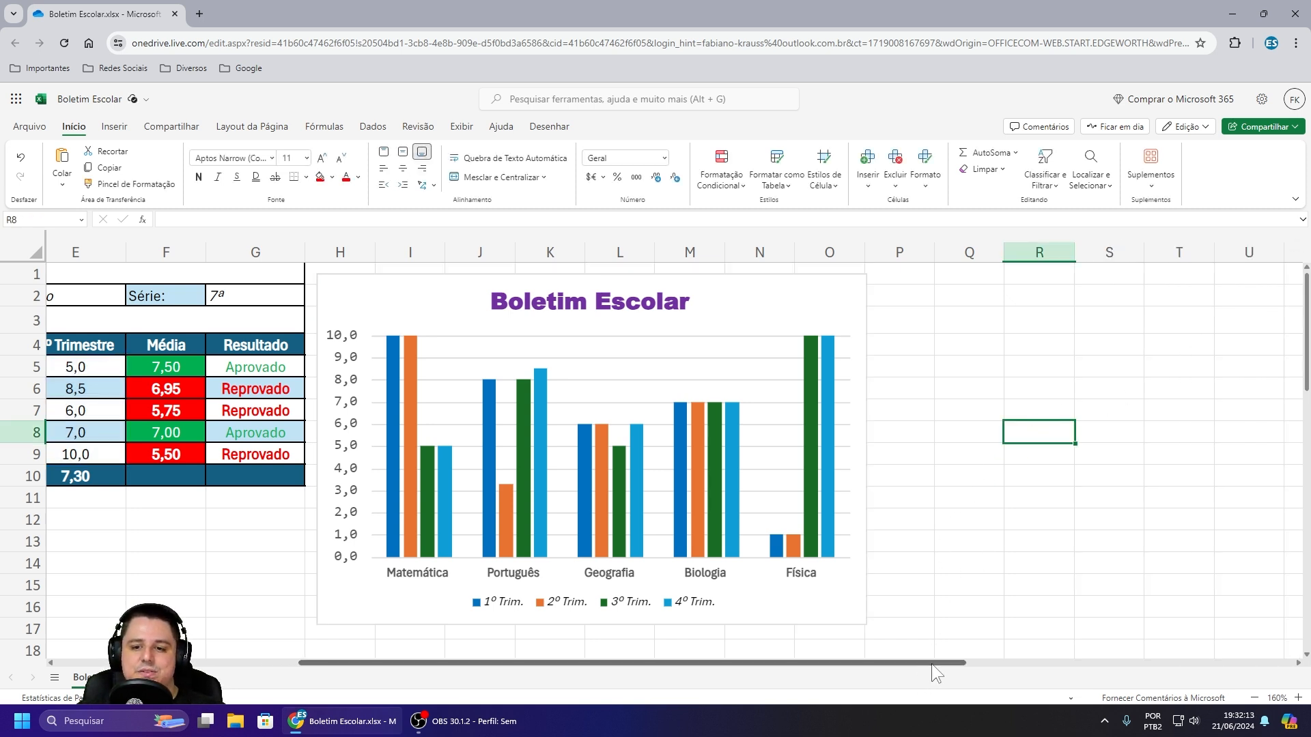
drag(932, 663, 723, 675)
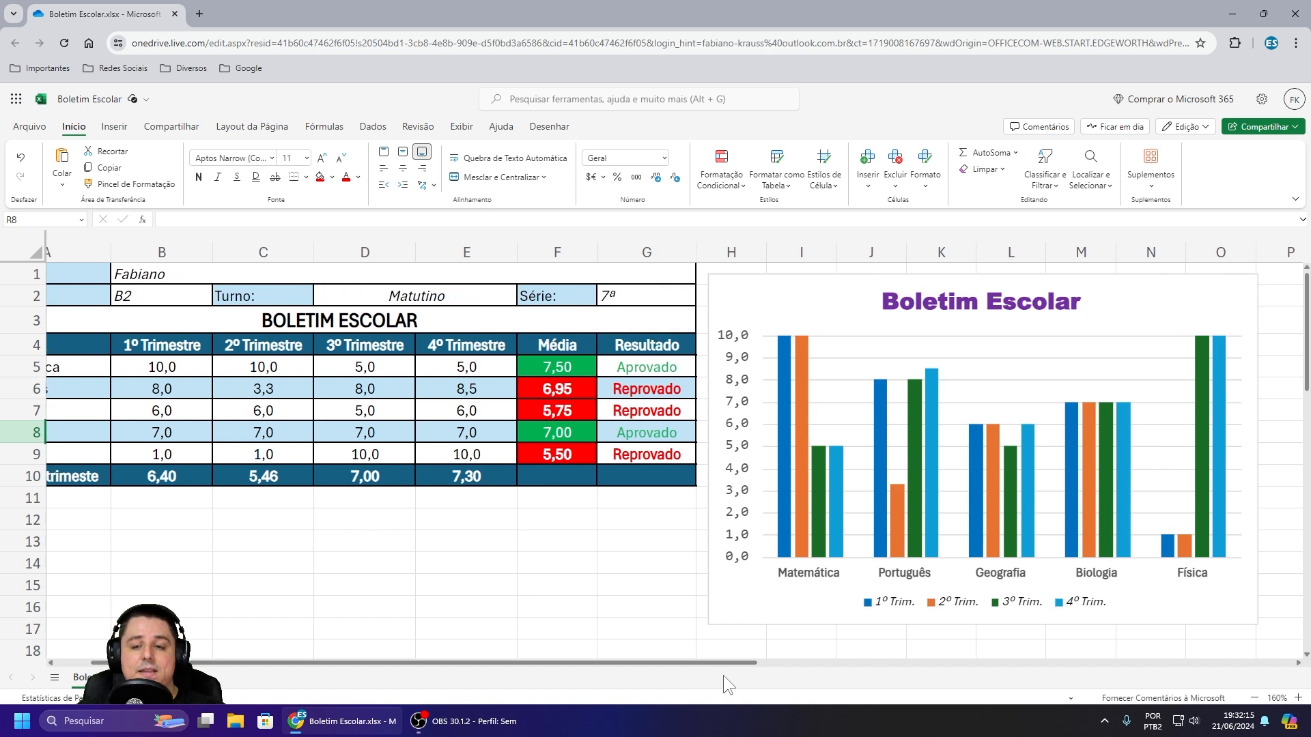